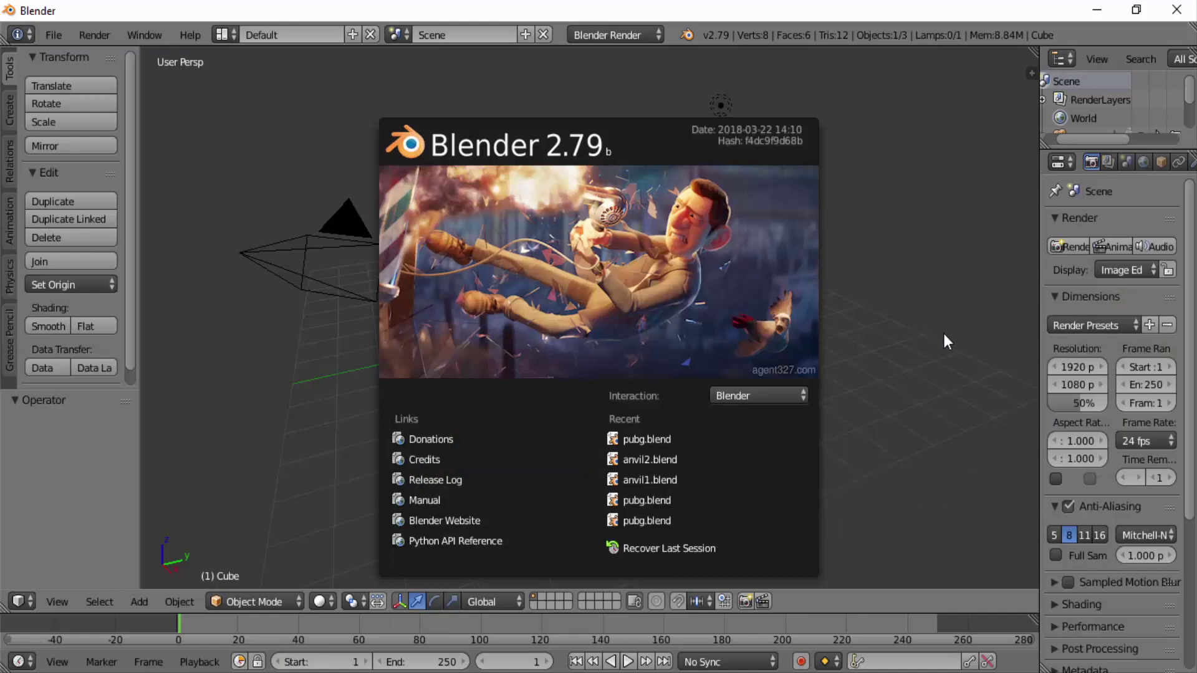
Step: Dismiss the splash screen and review the Input settings in User Preferences
left_click(907, 357)
left_click(53, 35)
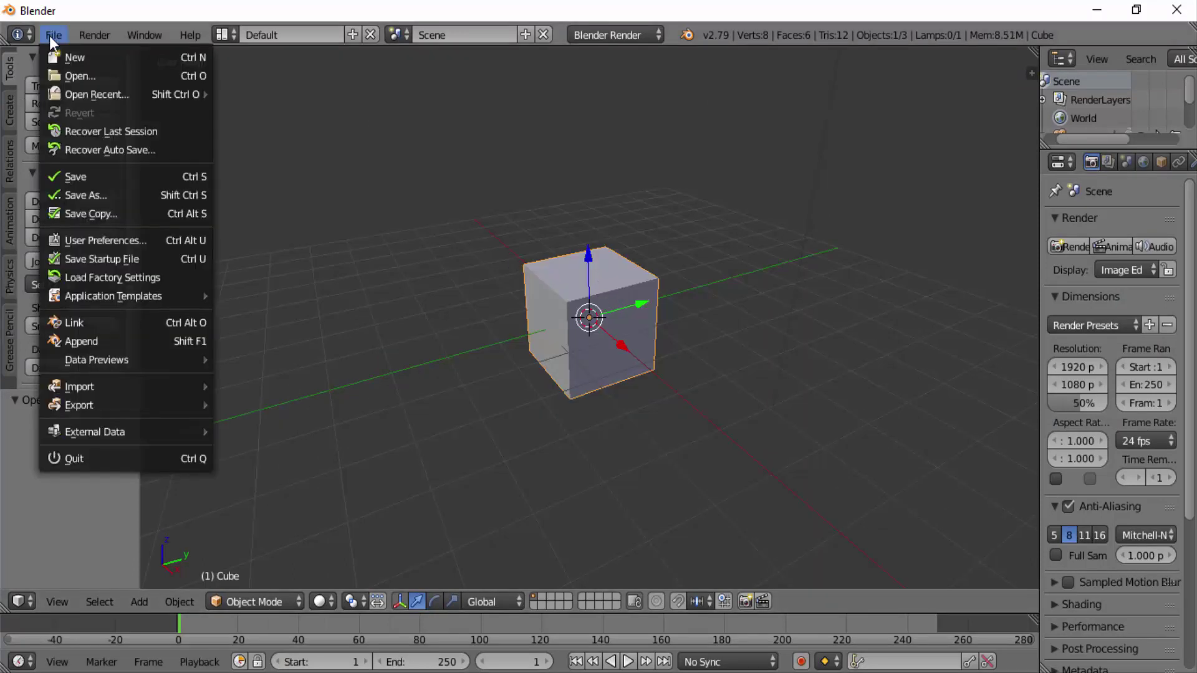
left_click(117, 242)
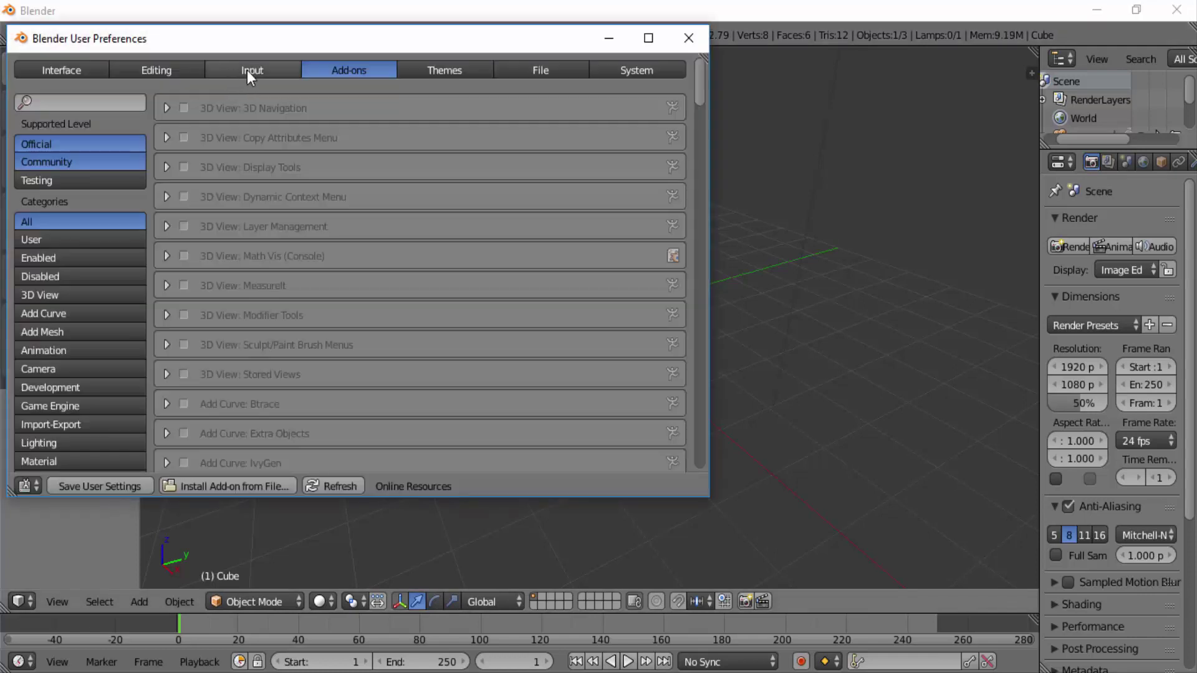
left_click(247, 70)
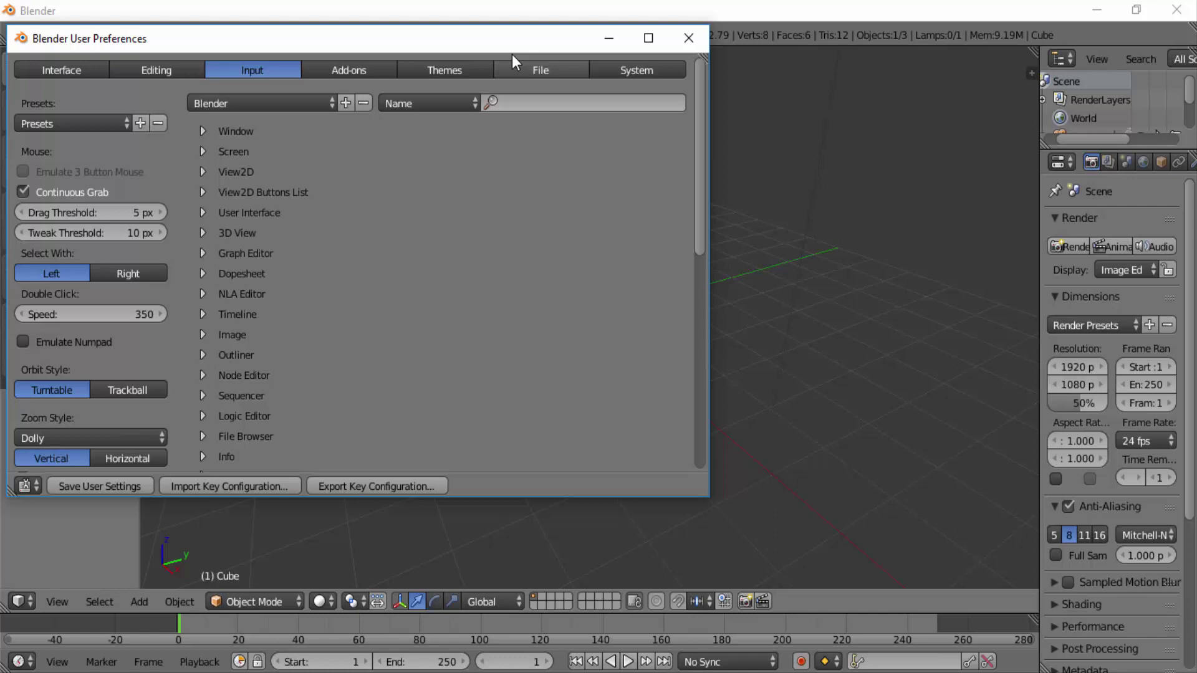
left_click(688, 44)
Step: Delete the default cube and add a new Text object
key("x")
left_click(580, 358)
scroll(577, 350, "down", 2)
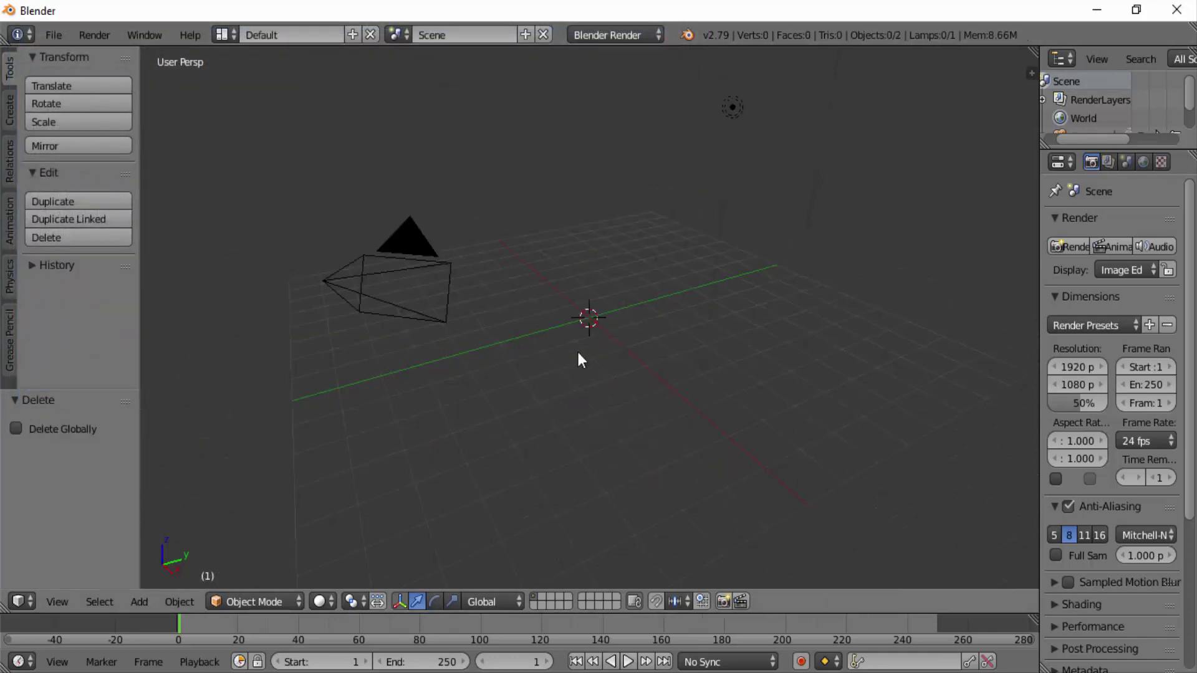
key("shift+a")
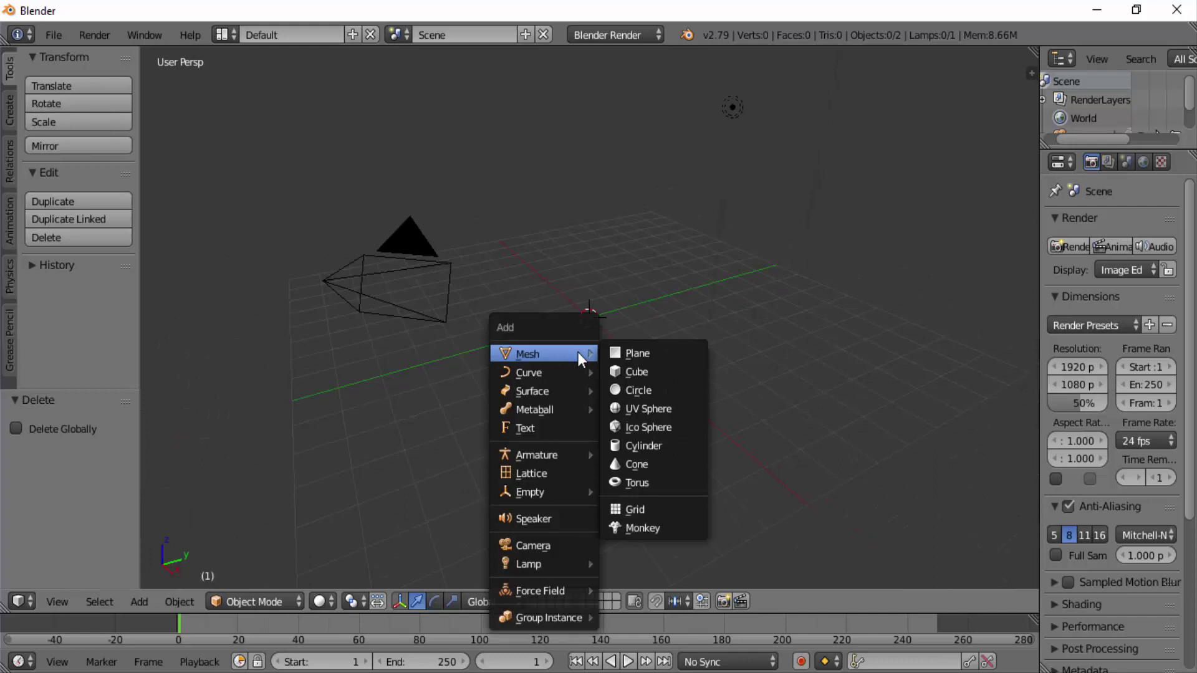
left_click(578, 429)
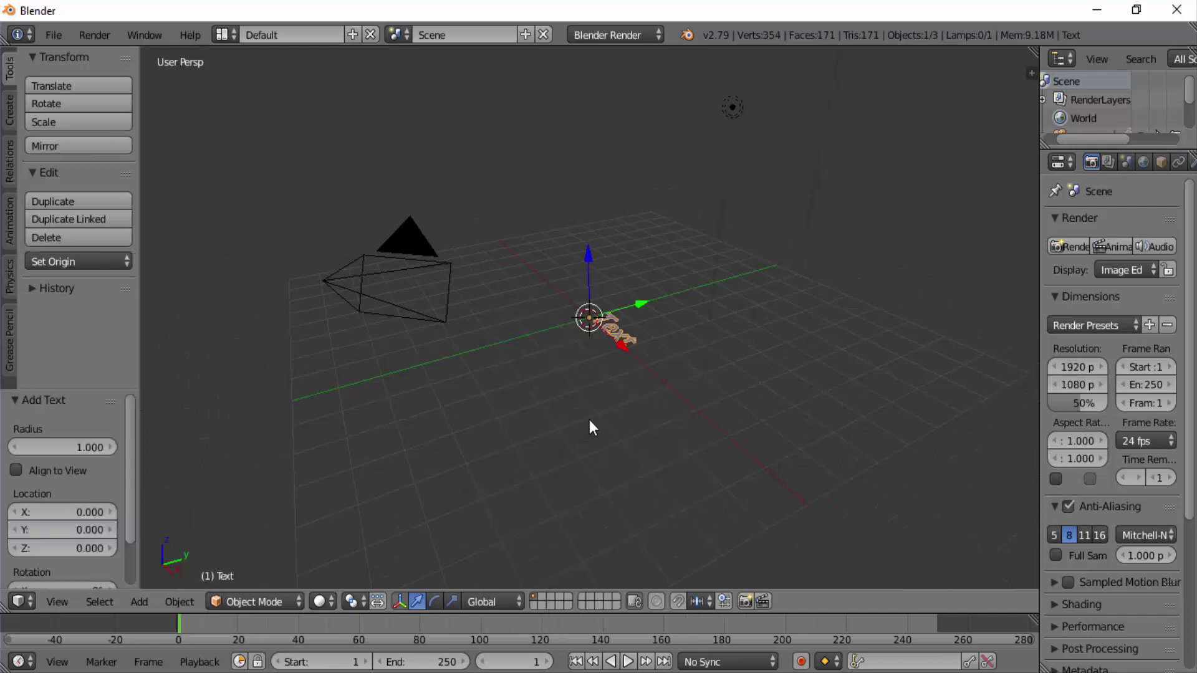
middle_click_drag(596, 422, 711, 421)
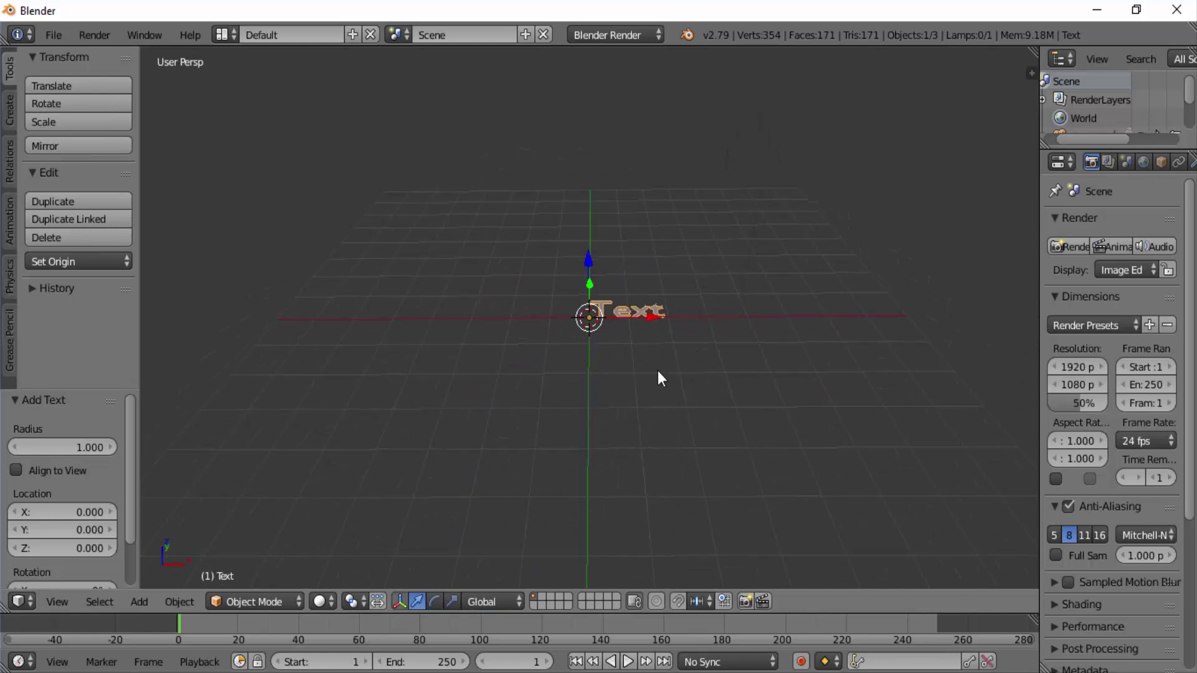
Step: Scale the text object by 2.624 and move it -2.502 along X
key("s")
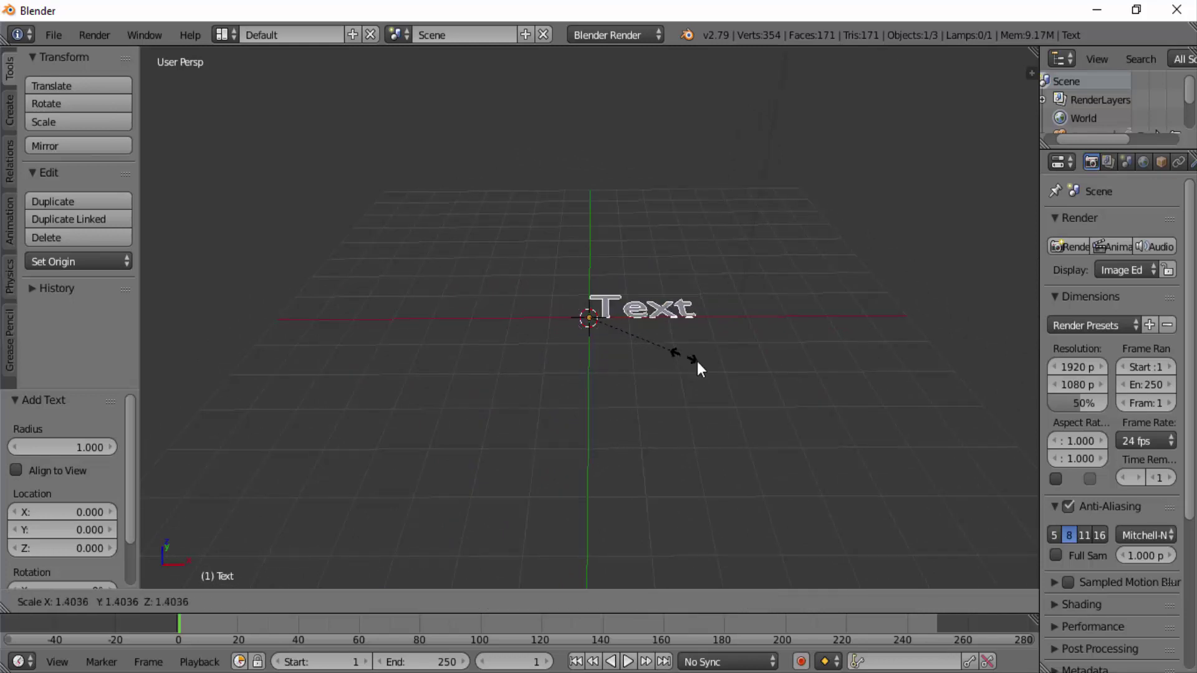
left_click(769, 385)
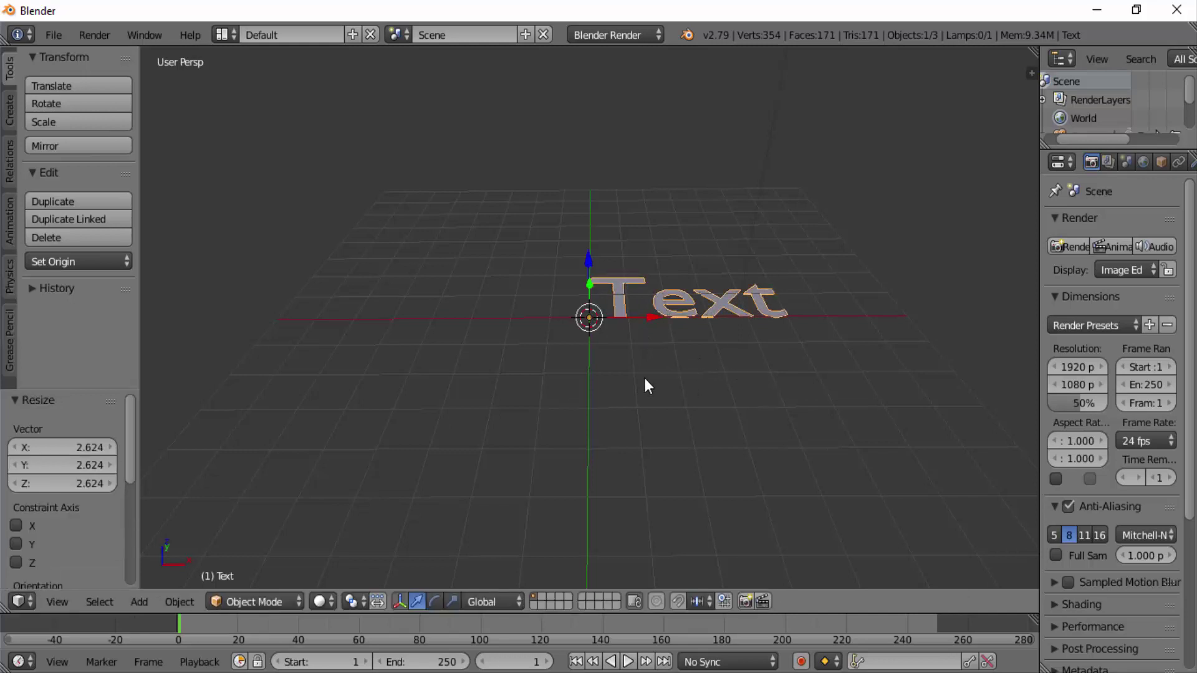
key("g")
key("x")
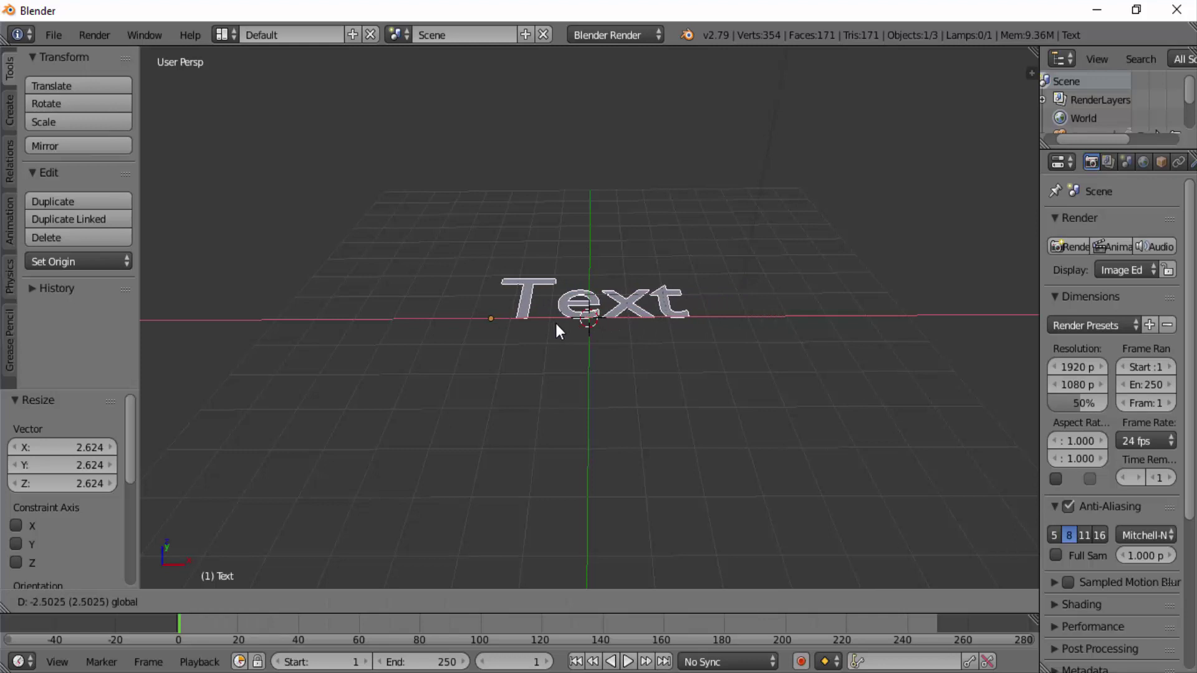
left_click(556, 323)
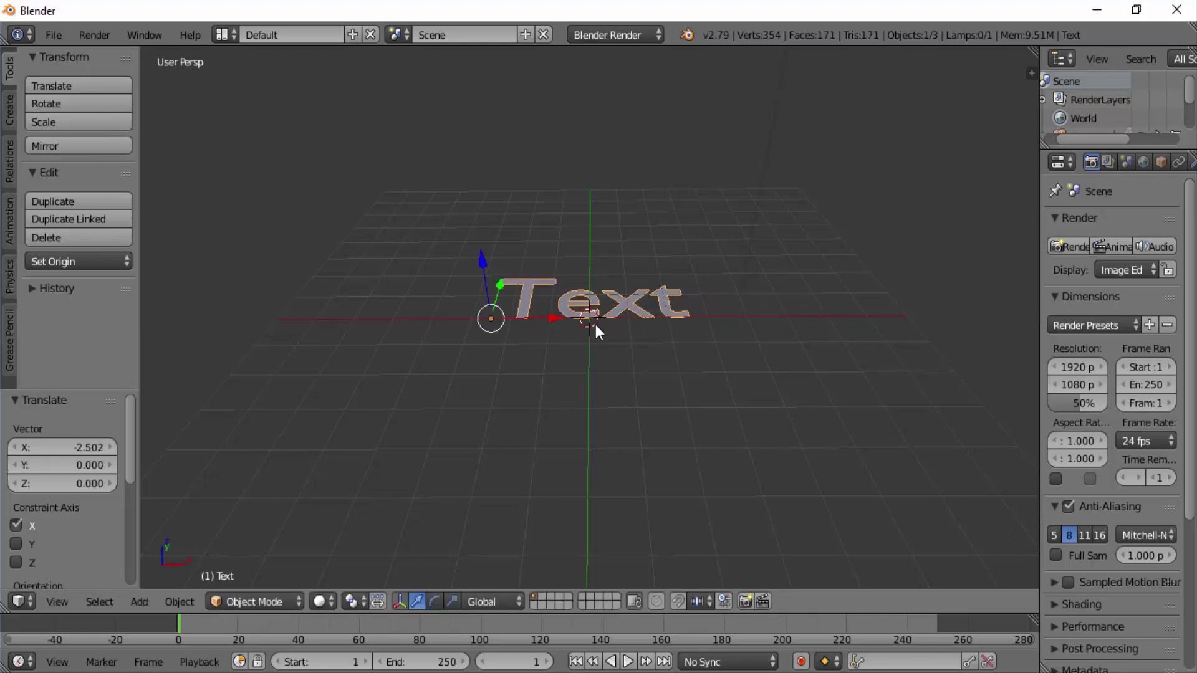
Step: Change the text's characters from 'Text' to 'BLENDER'
key("Tab")
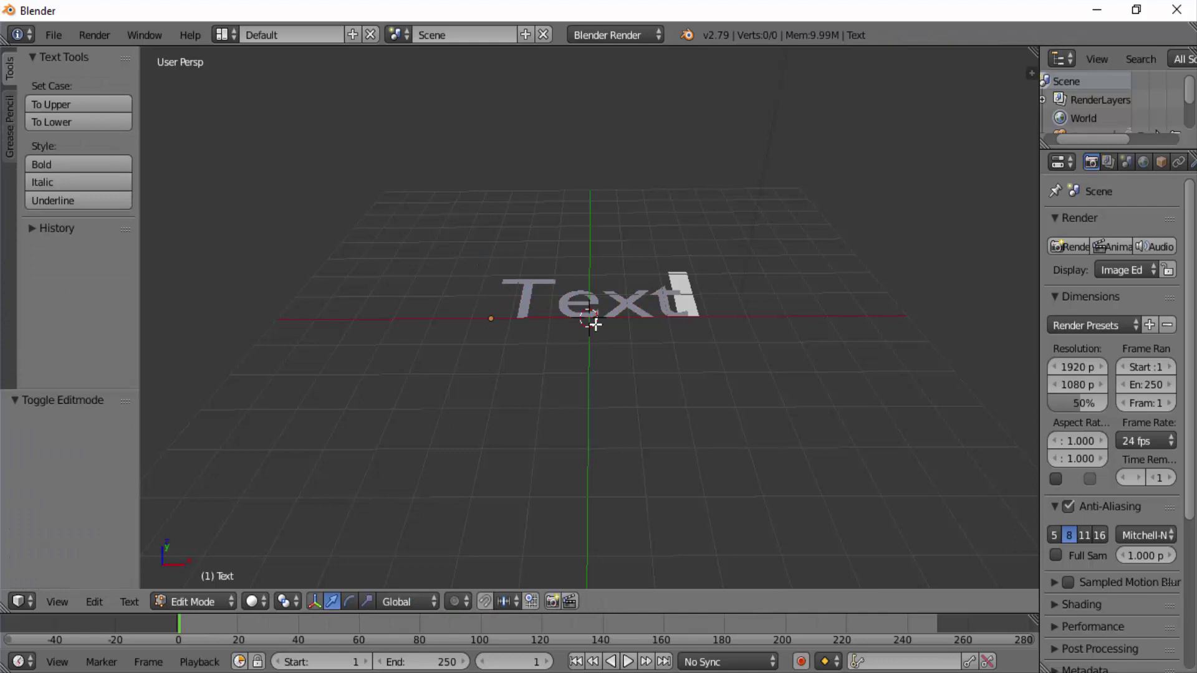
key("BackSpace")
key("BackSpace")
key("BackSpace")
key("BackSpace")
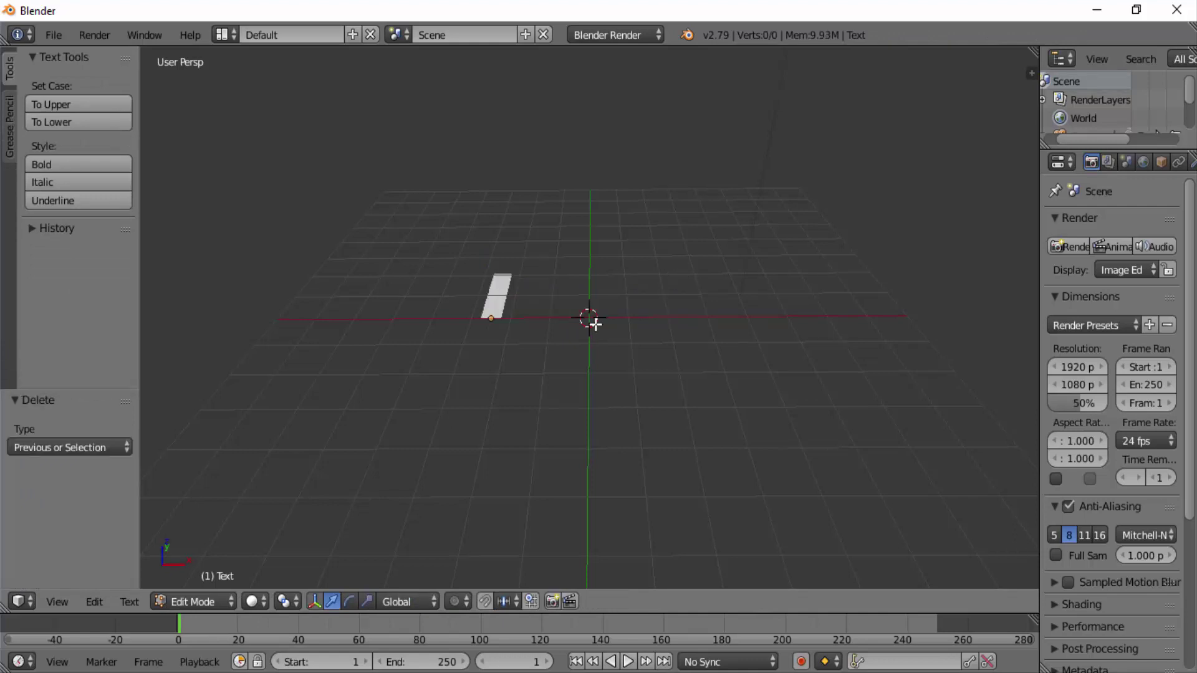
type("BLENDER")
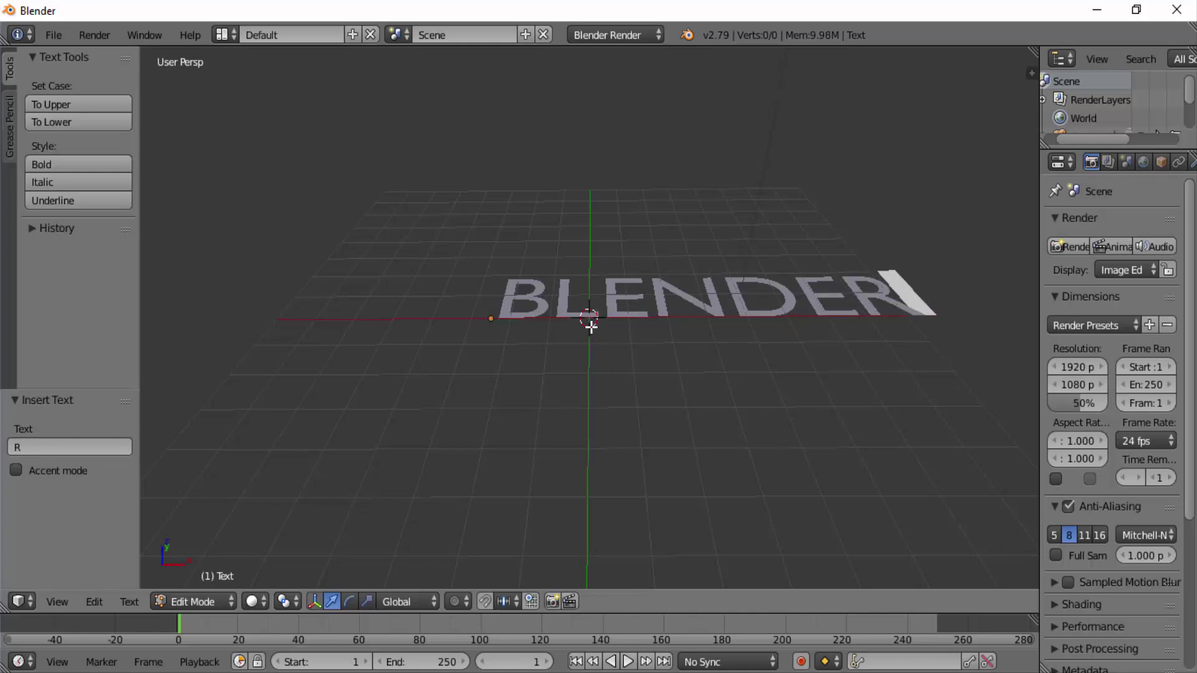
key("Tab")
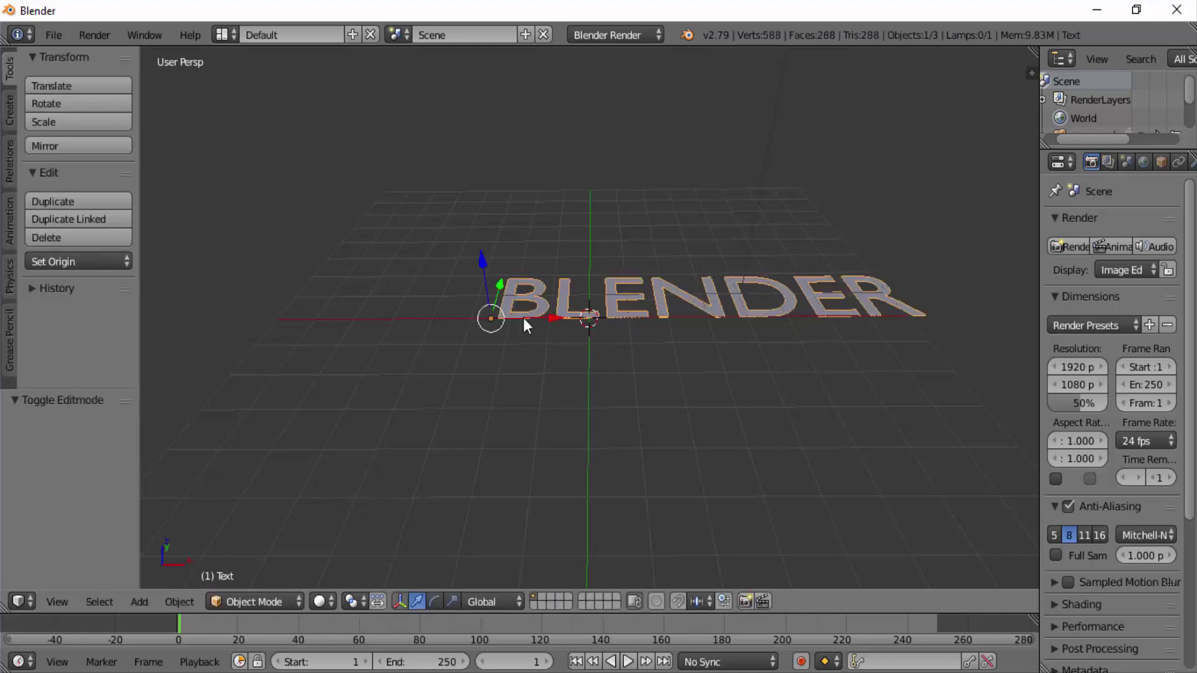
Step: Slide the text further left along X and rotate it 90° about X
left_click_drag(555, 321, 442, 331)
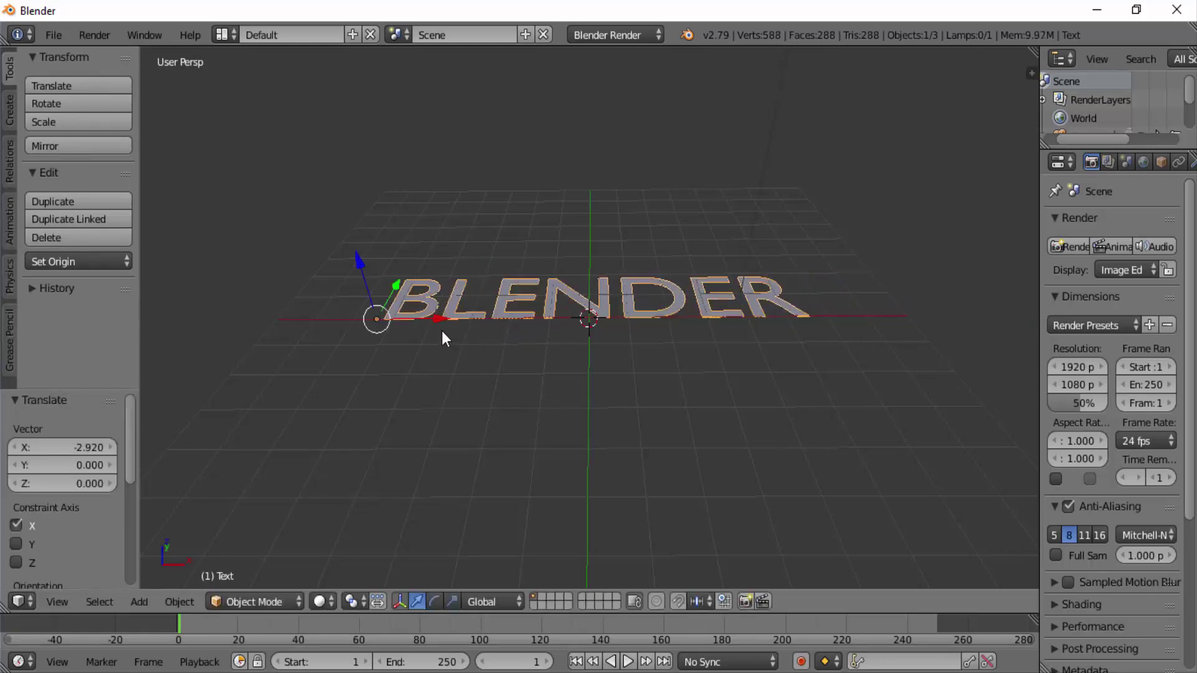
key("r")
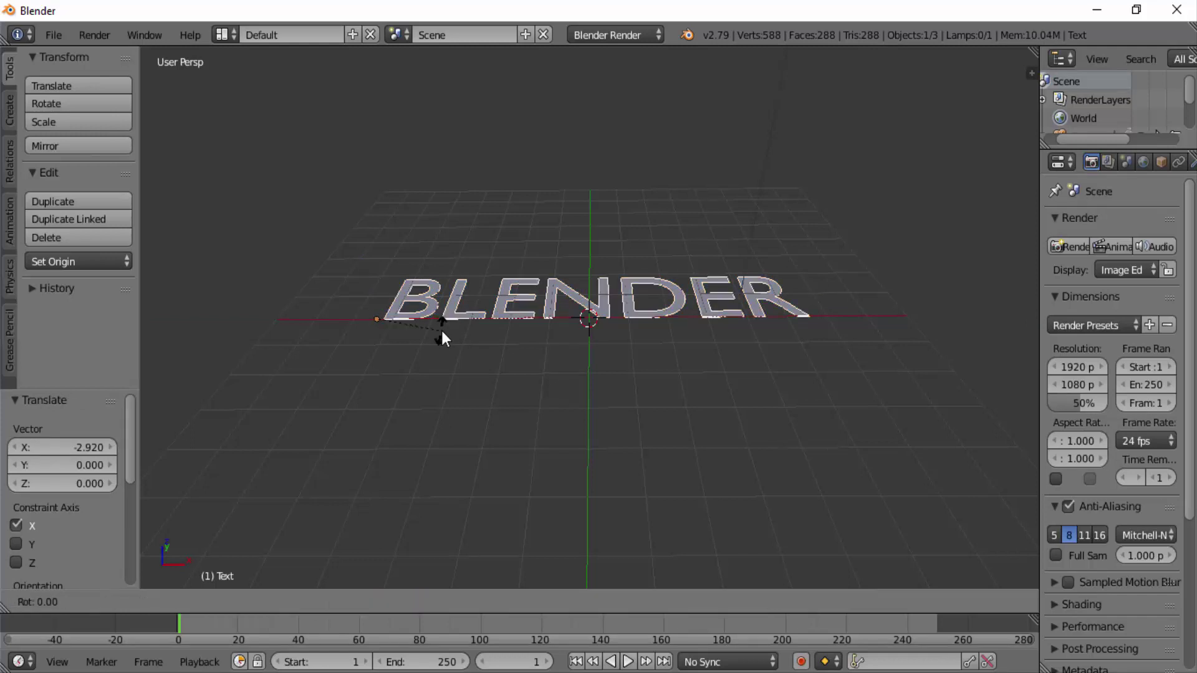
key("x")
type("90")
key("Return")
Step: Set the text's Geometry Extrude to 0.076 and Bevel Depth to 0.020
middle_click_drag(641, 373, 624, 318)
left_click_drag(1039, 306, 897, 309)
left_click(1058, 160)
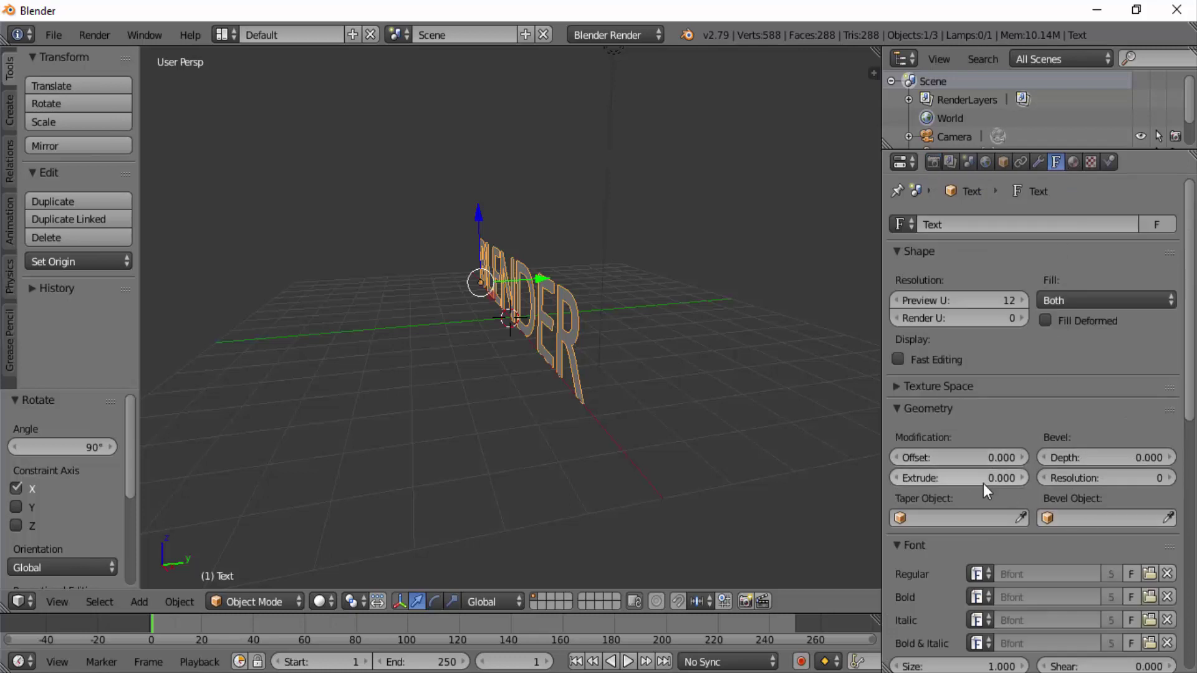
left_click_drag(983, 482, 1042, 482)
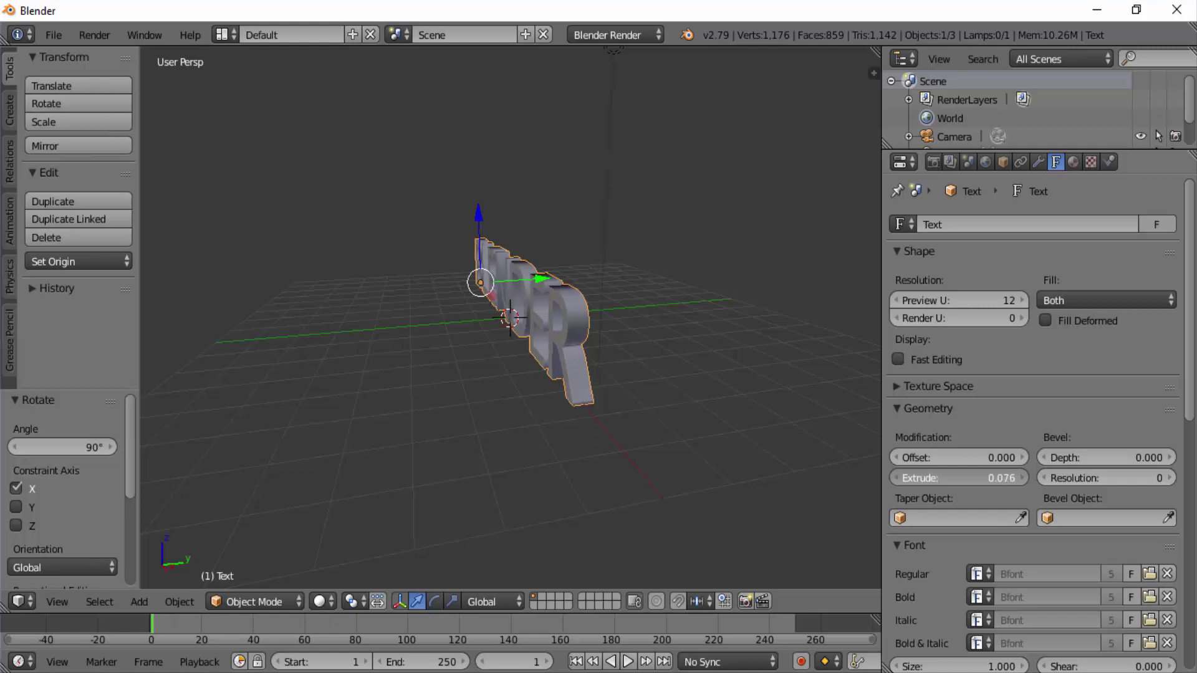
left_click_drag(1151, 459, 1164, 458)
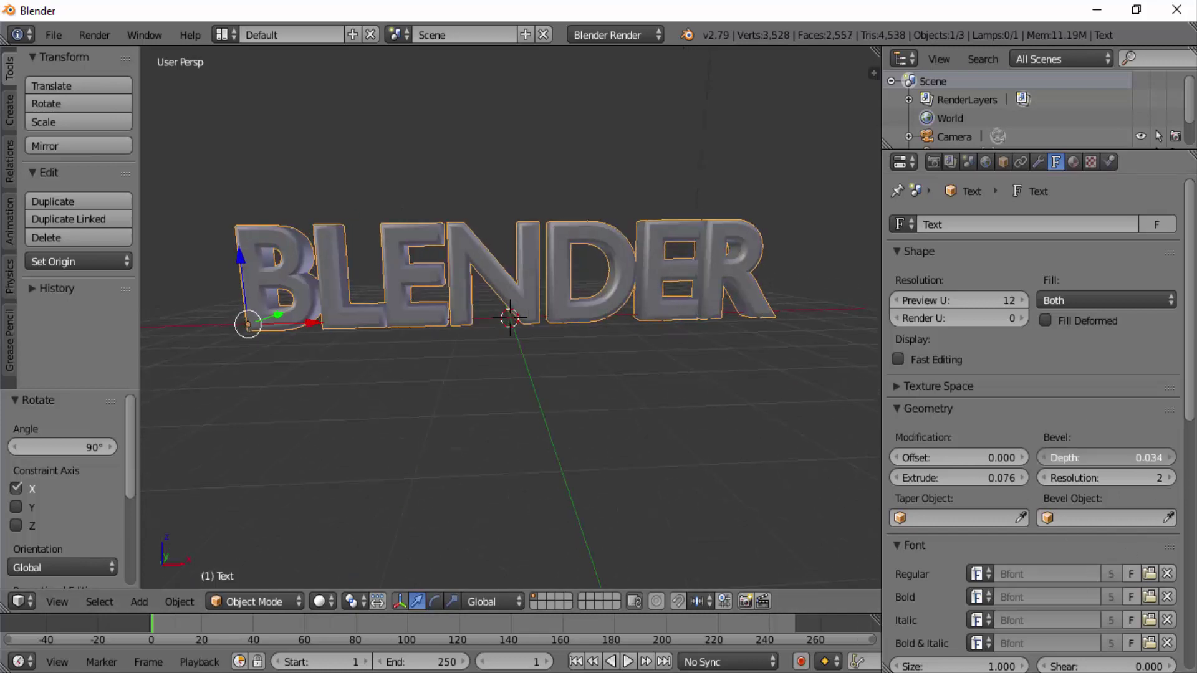
mouse_move(1154, 462)
left_mouse_down()
mouse_move(1126, 462)
mouse_move(1155, 462)
left_mouse_up()
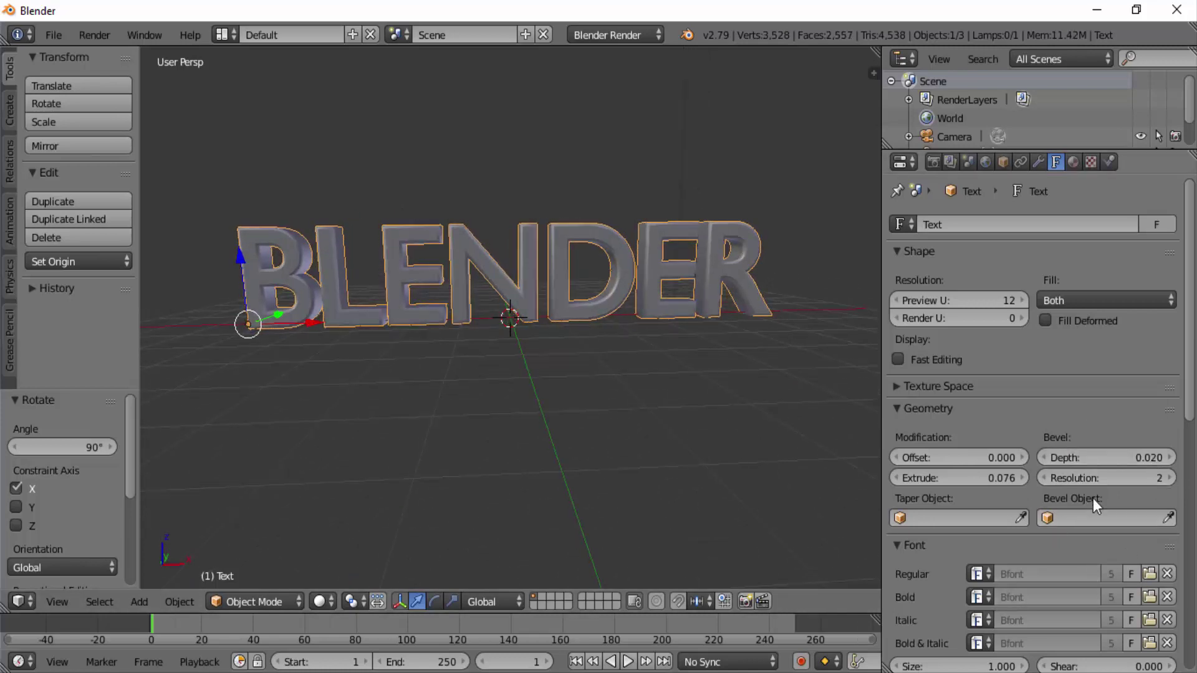
Step: Load impact.ttf from the Windows Fonts folder as the text's font
left_click(1150, 574)
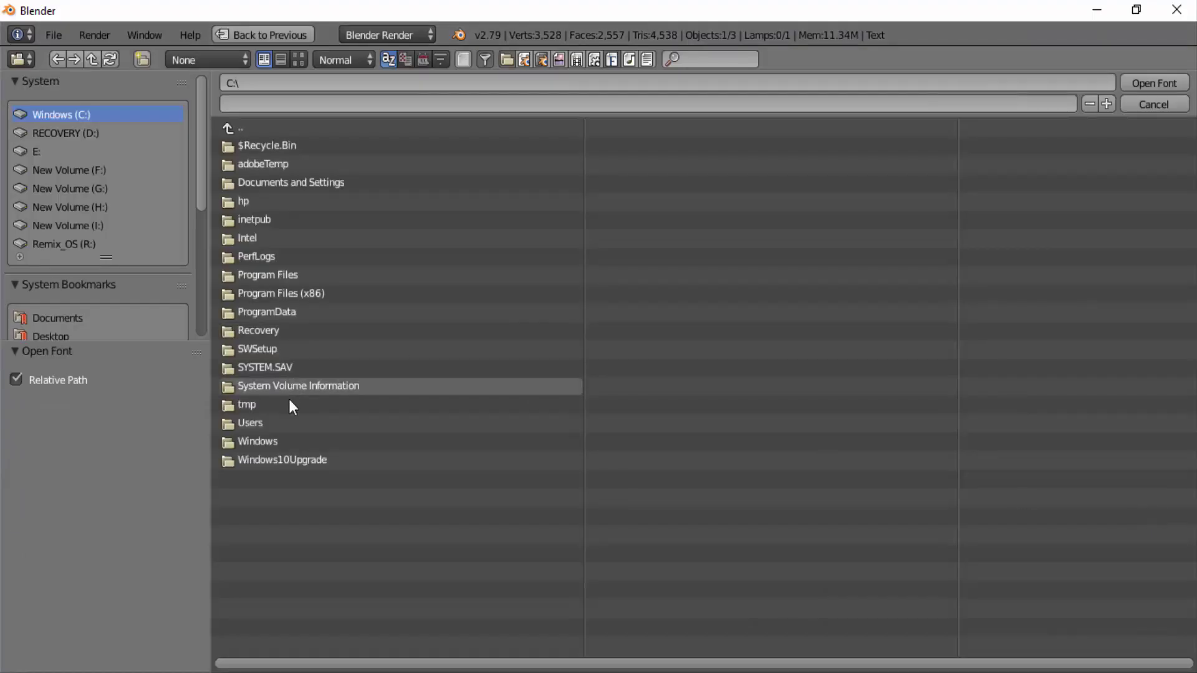
left_click(259, 442)
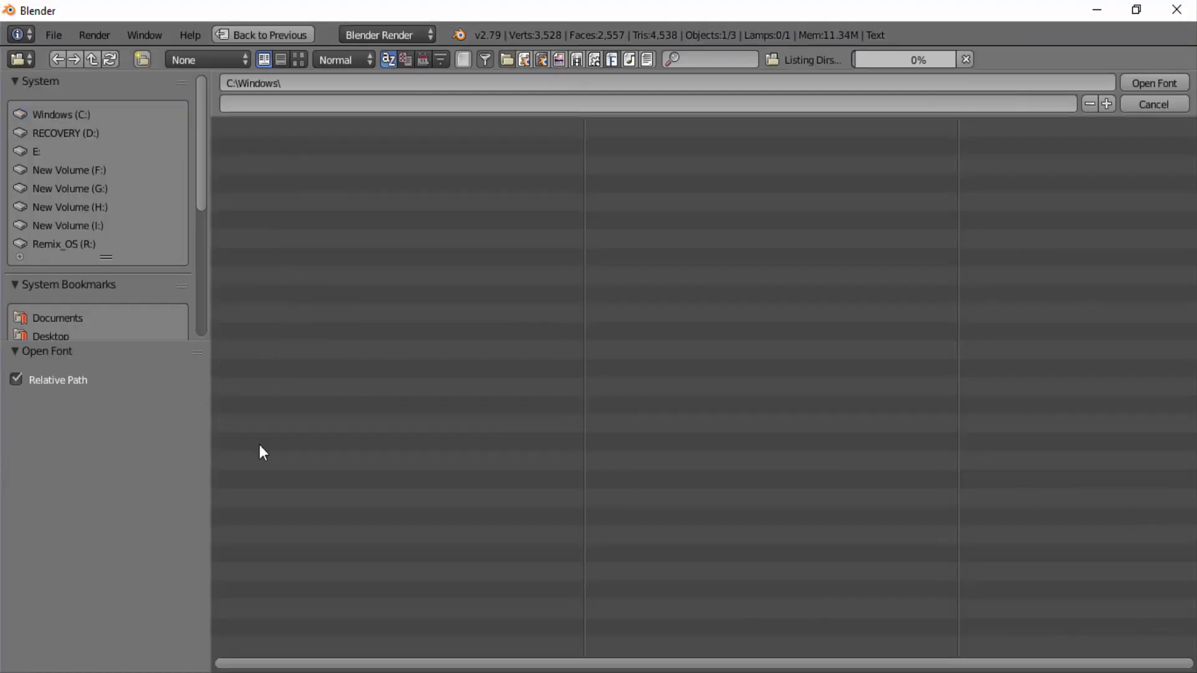
left_click(268, 480)
scroll(764, 546, "down", 5)
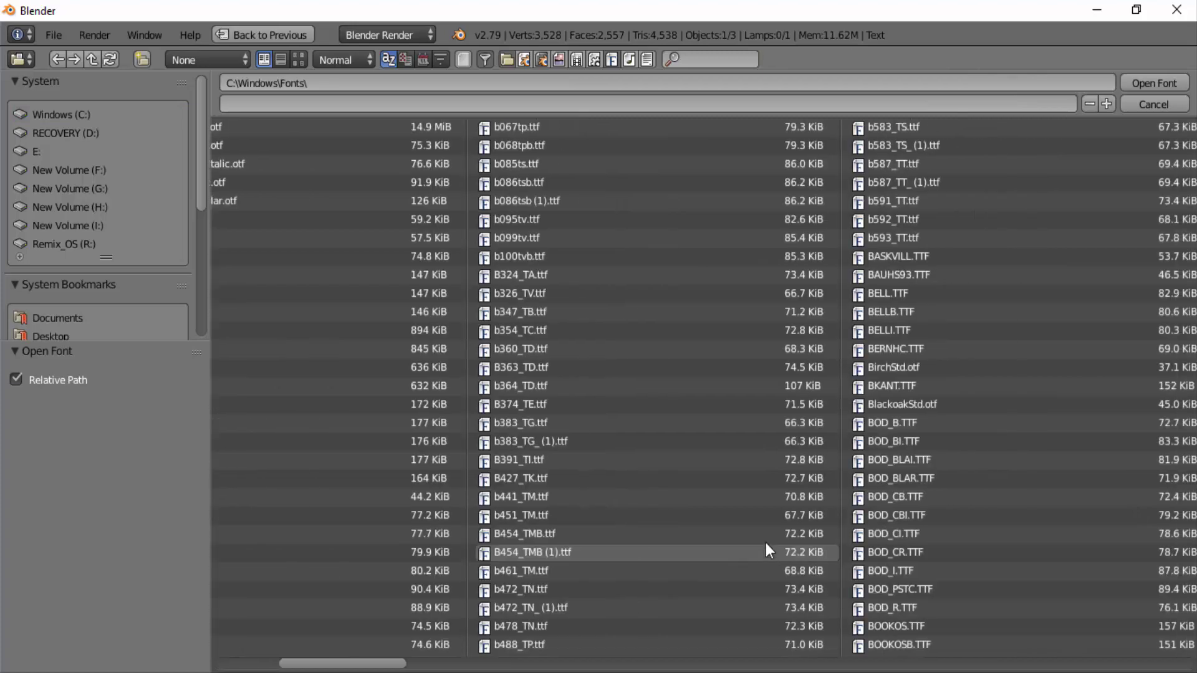
scroll(762, 548, "down", 6)
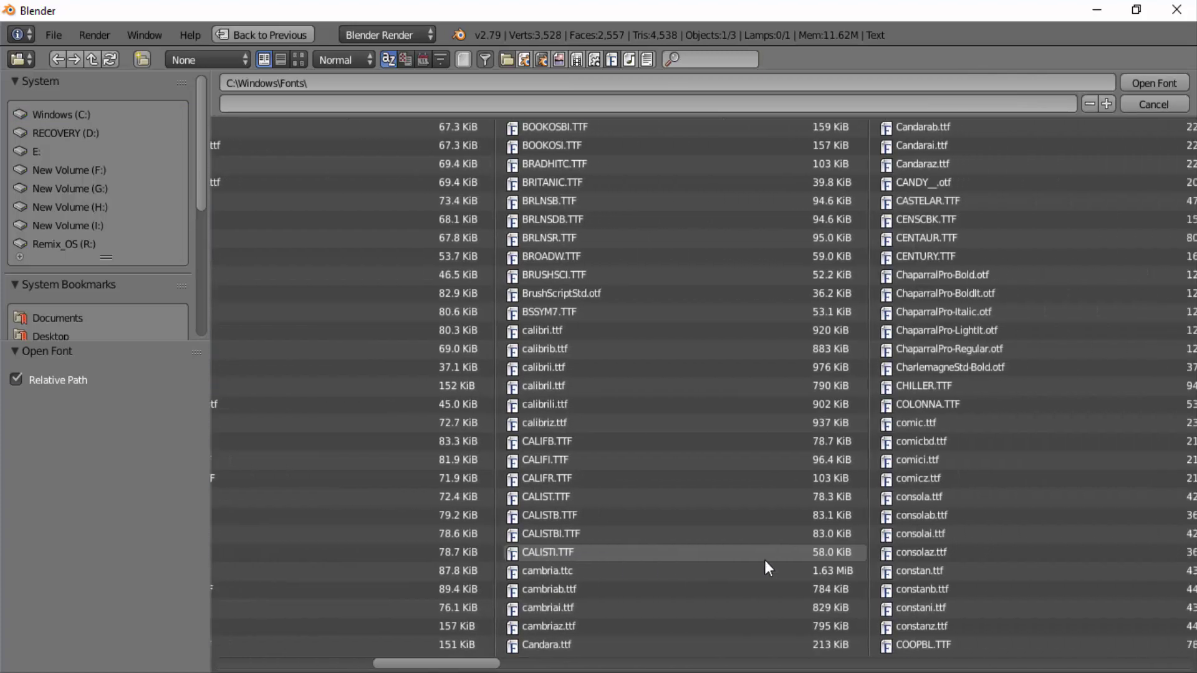
scroll(771, 562, "down", 7)
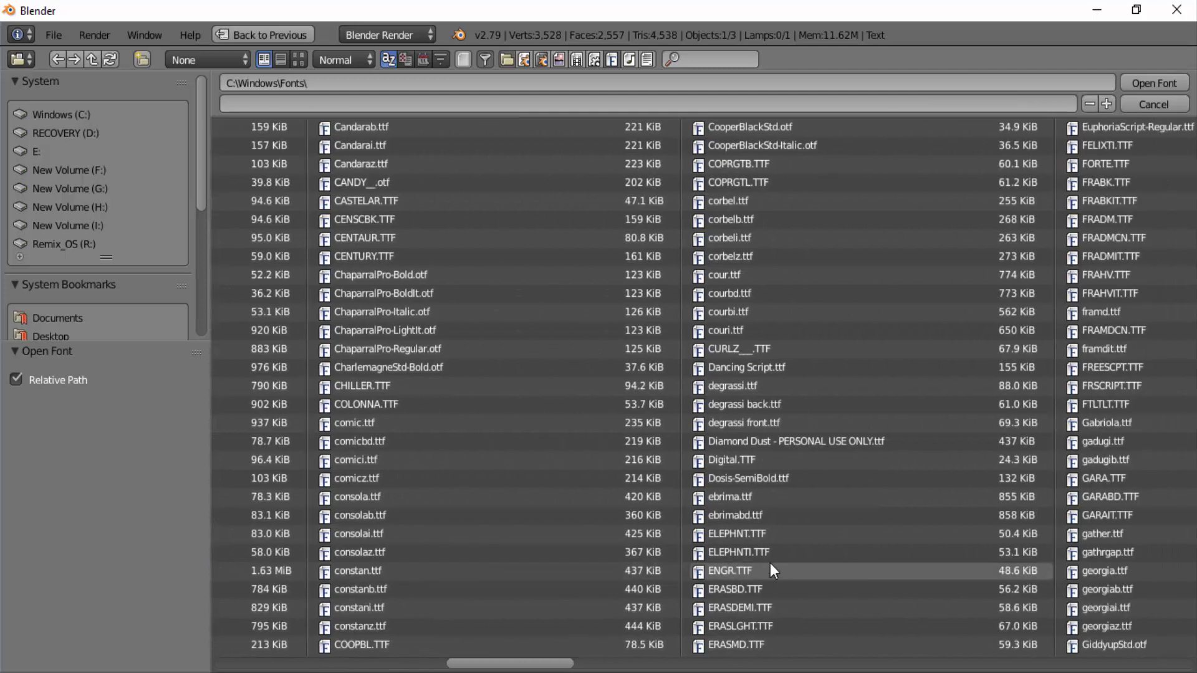
scroll(769, 565, "down", 7)
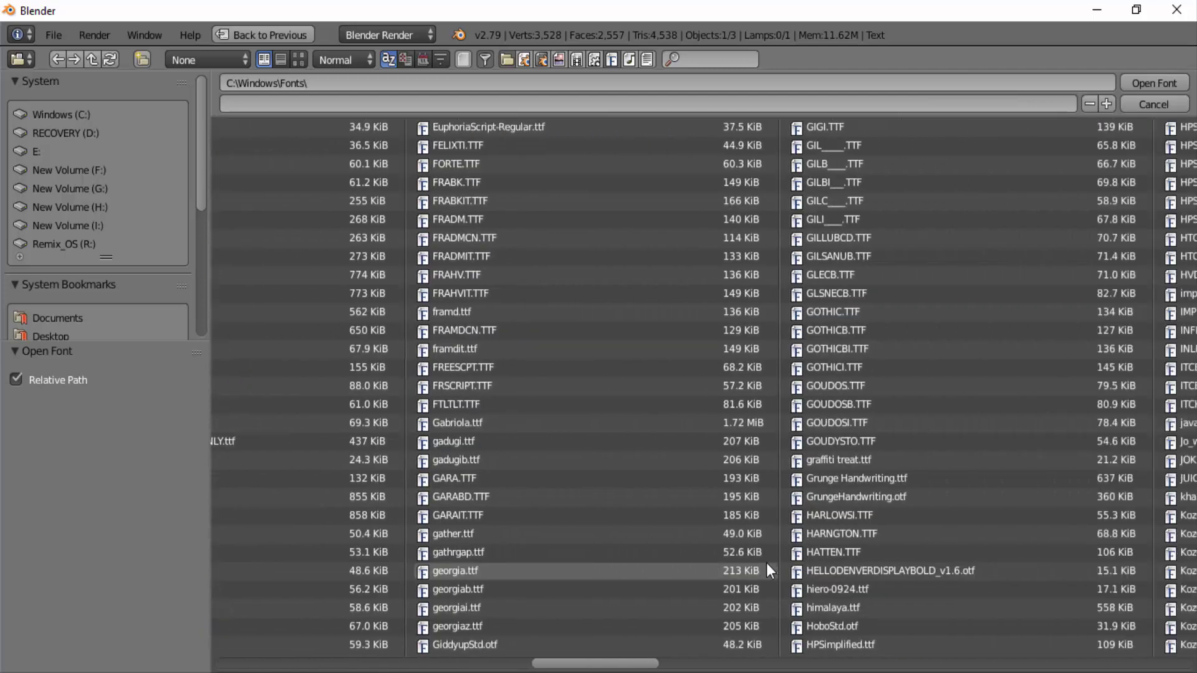
scroll(765, 563, "down", 5)
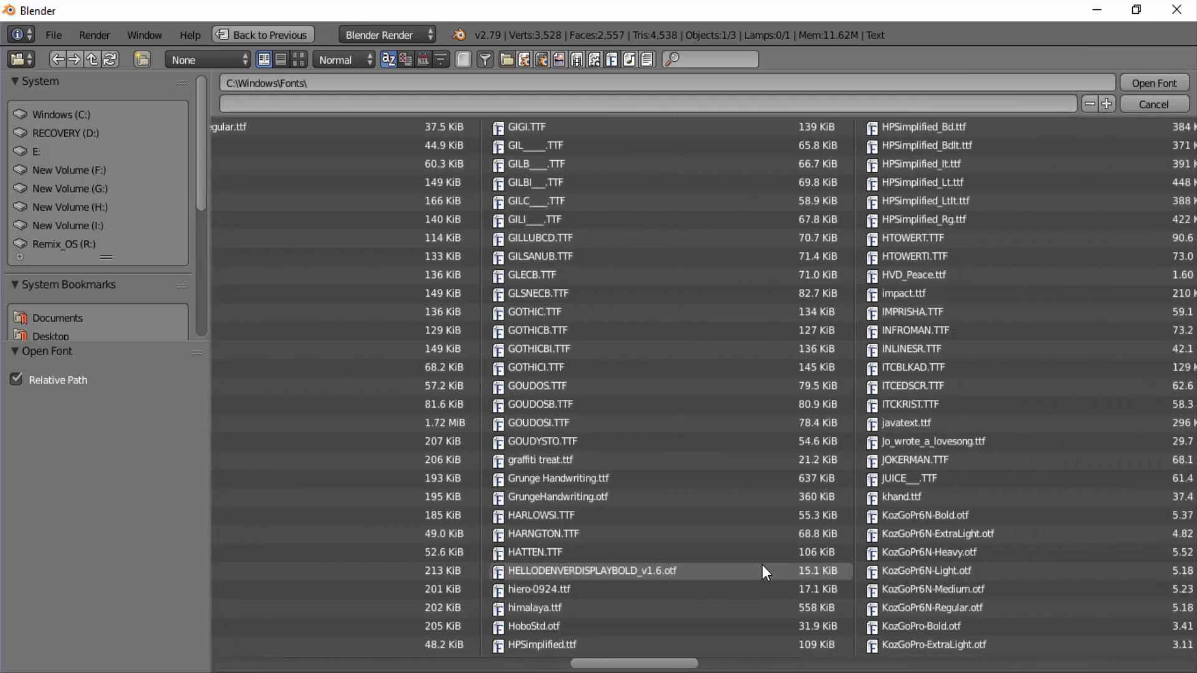
scroll(762, 565, "down", 2)
double_click(753, 295)
Step: Move the text 2.694 along X and scale it up by 1.199
middle_click_drag(754, 294, 414, 319)
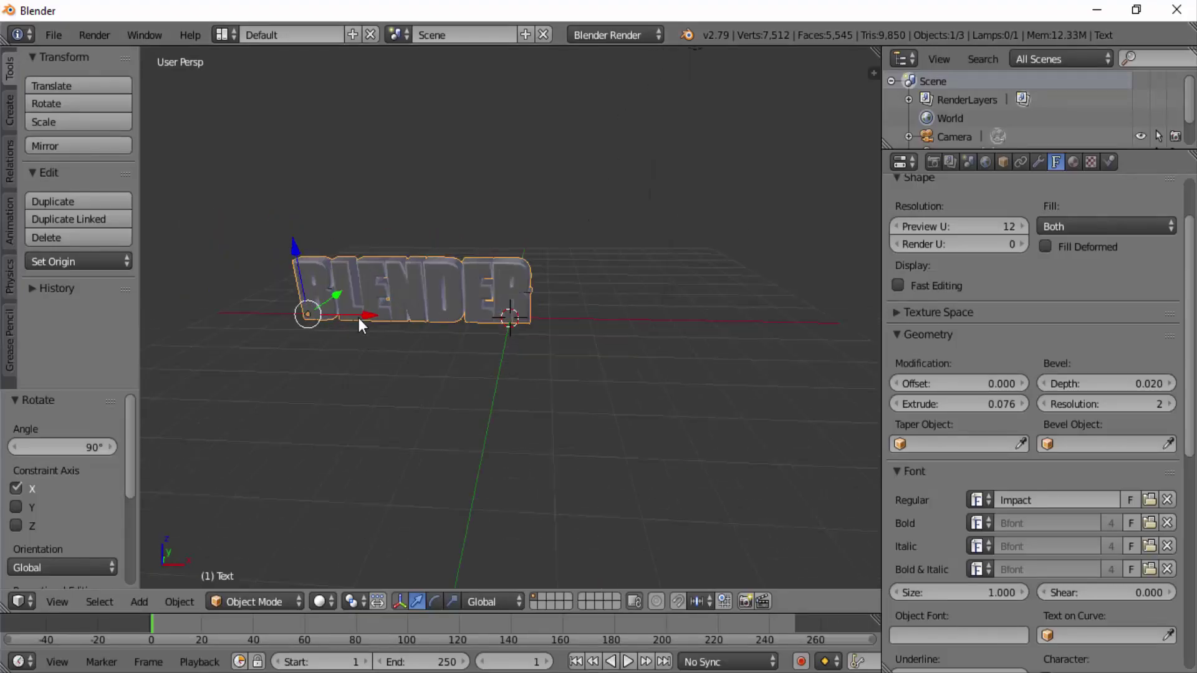
left_click_drag(368, 315, 466, 333)
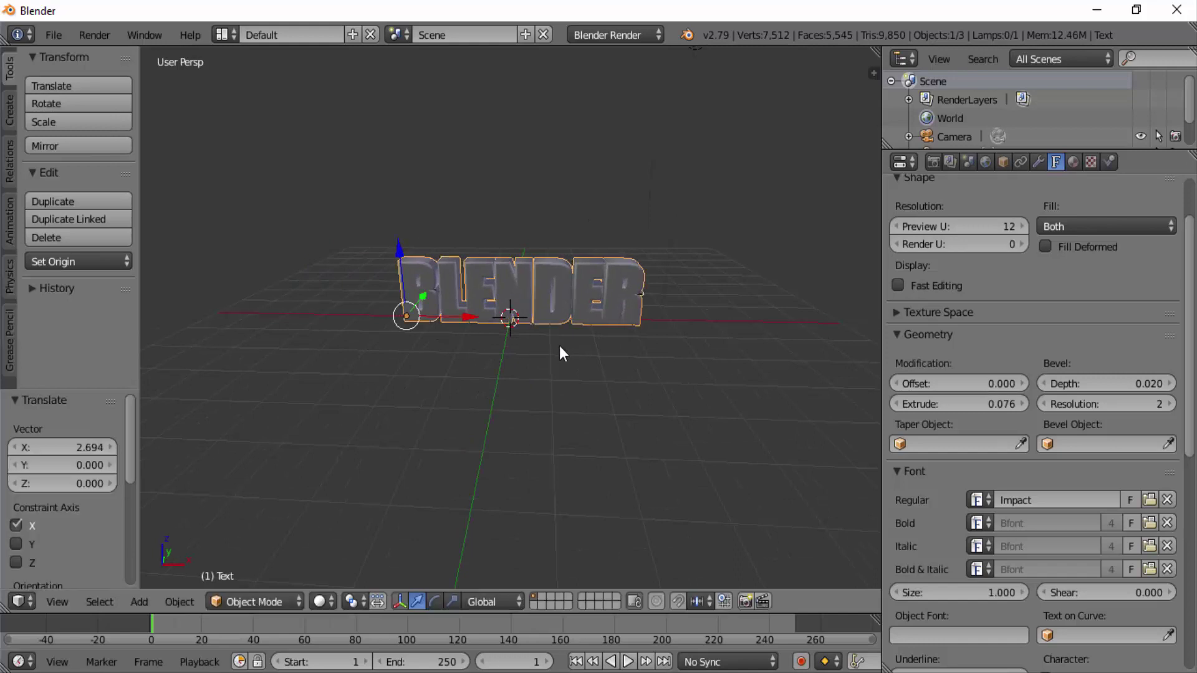
key("s")
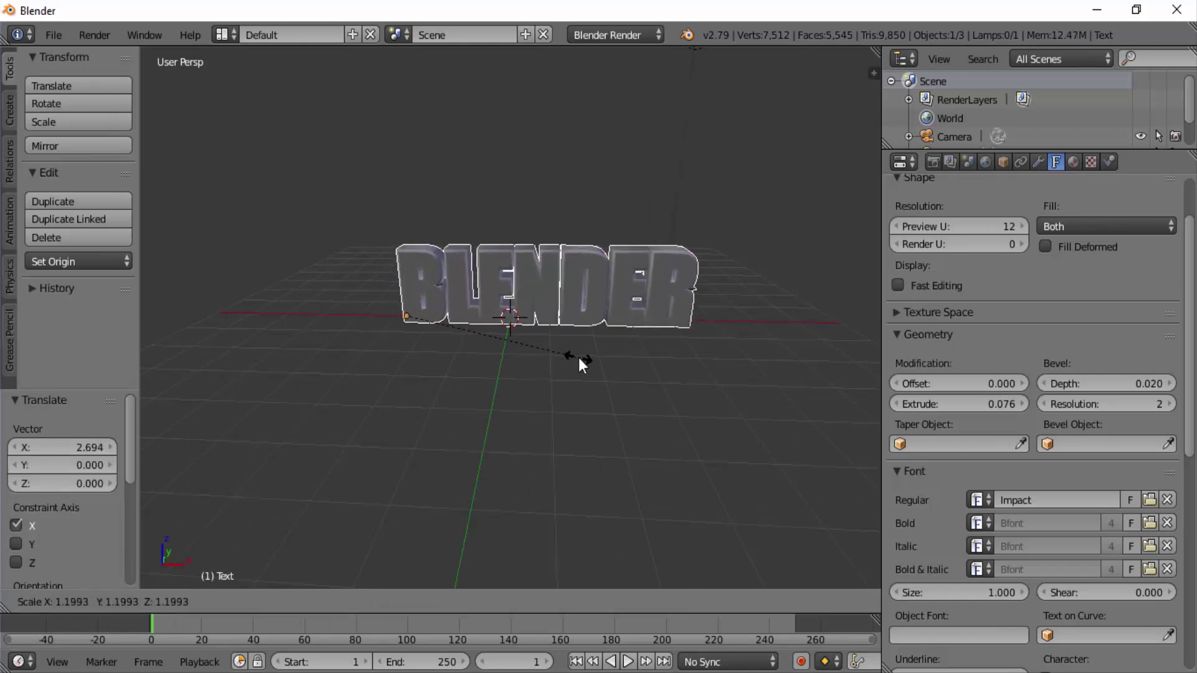
left_click(578, 354)
key("Tab")
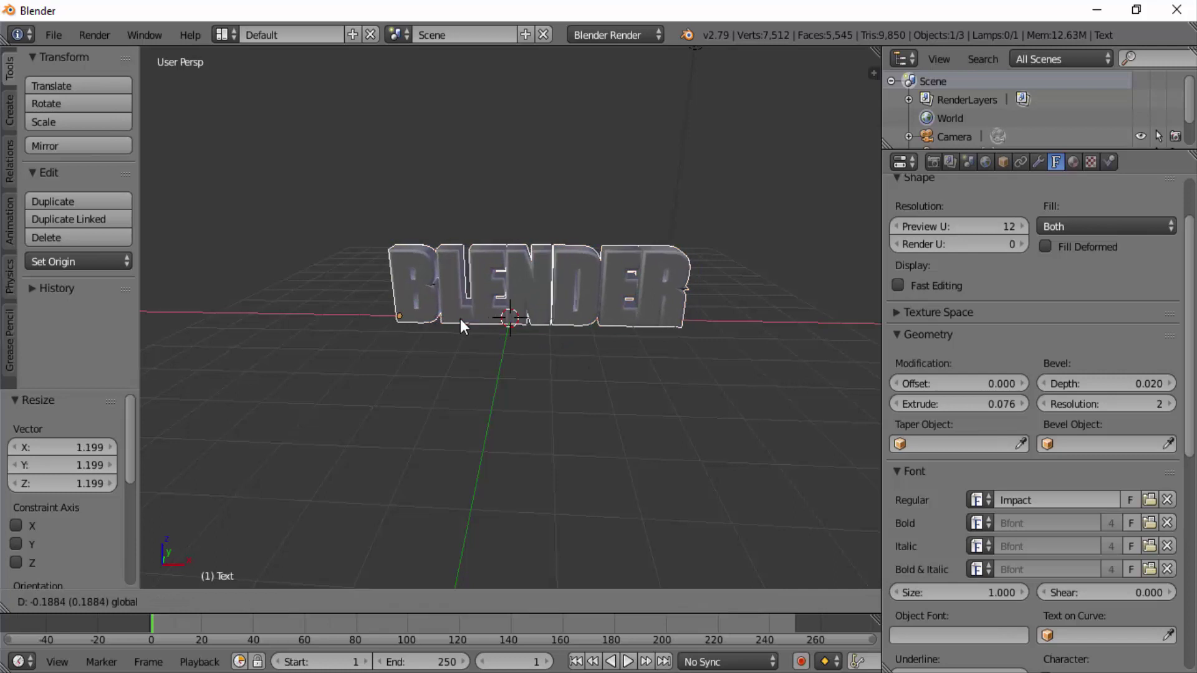
key("ctrl+z")
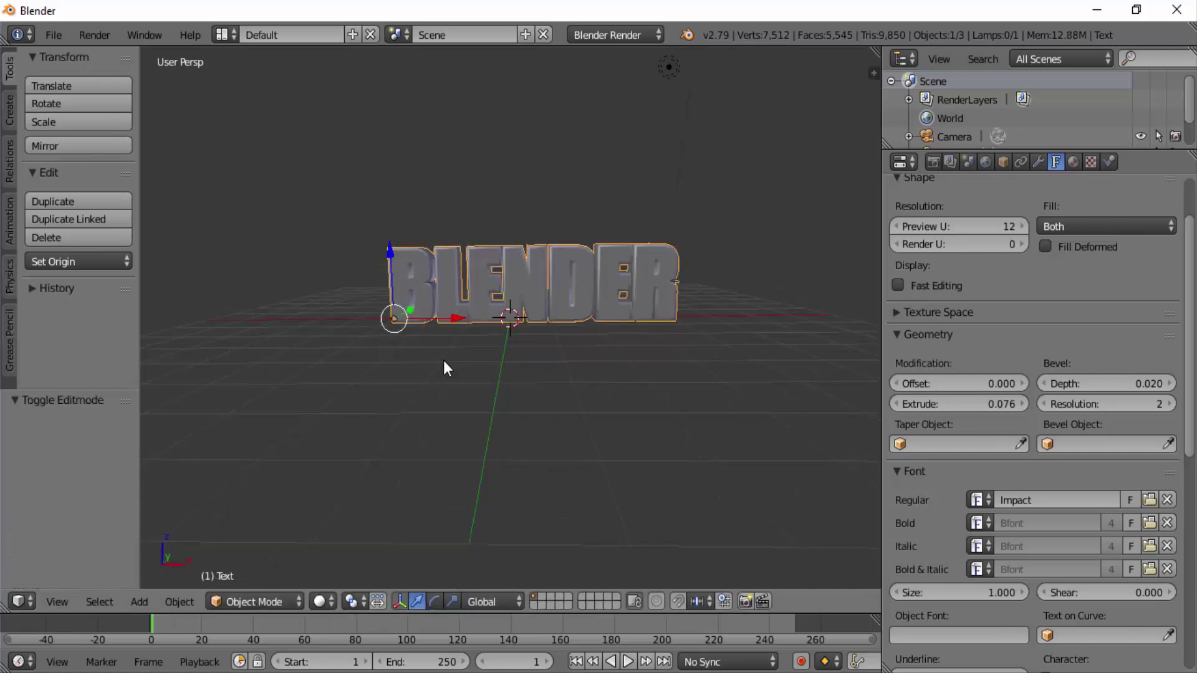
Step: Add a plane under the text and scale it up about eightfold
key("shift+a")
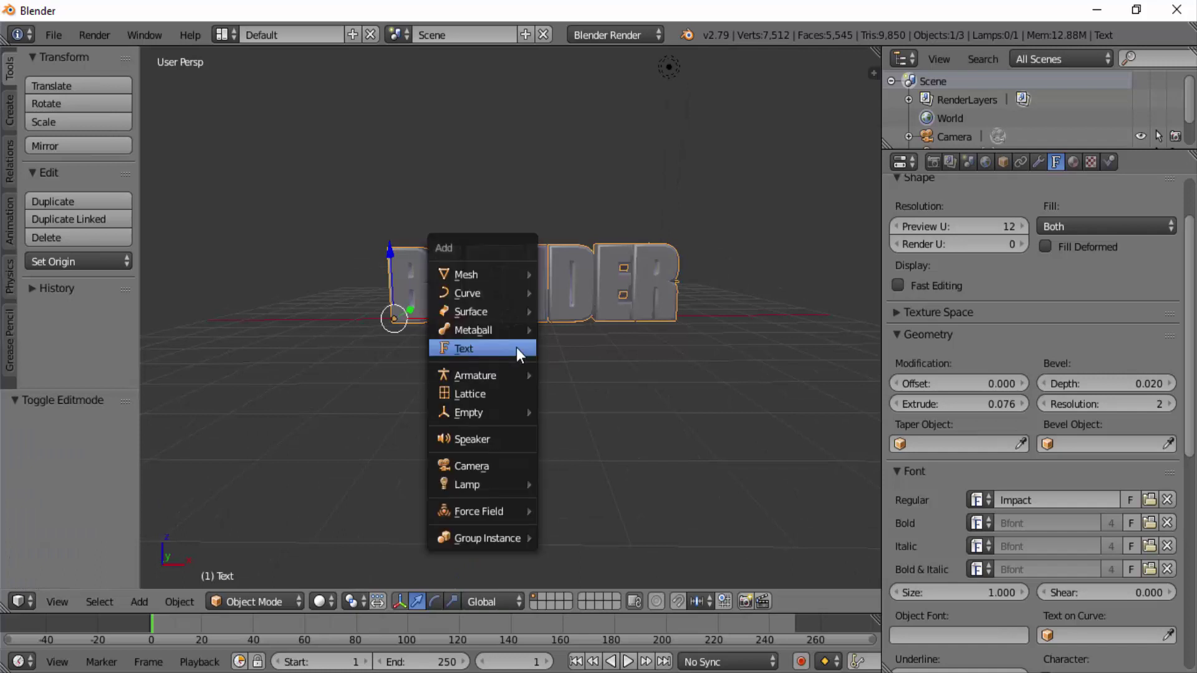
mouse_move(505, 274)
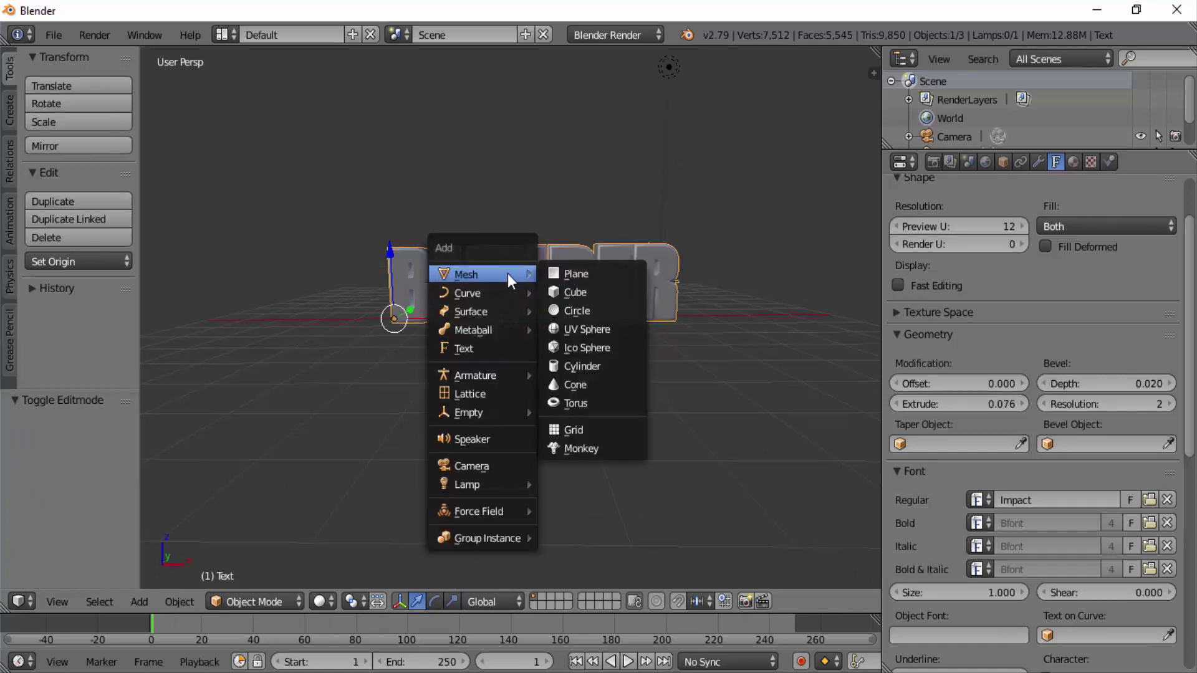
left_click(593, 275)
middle_click_drag(471, 437, 515, 365)
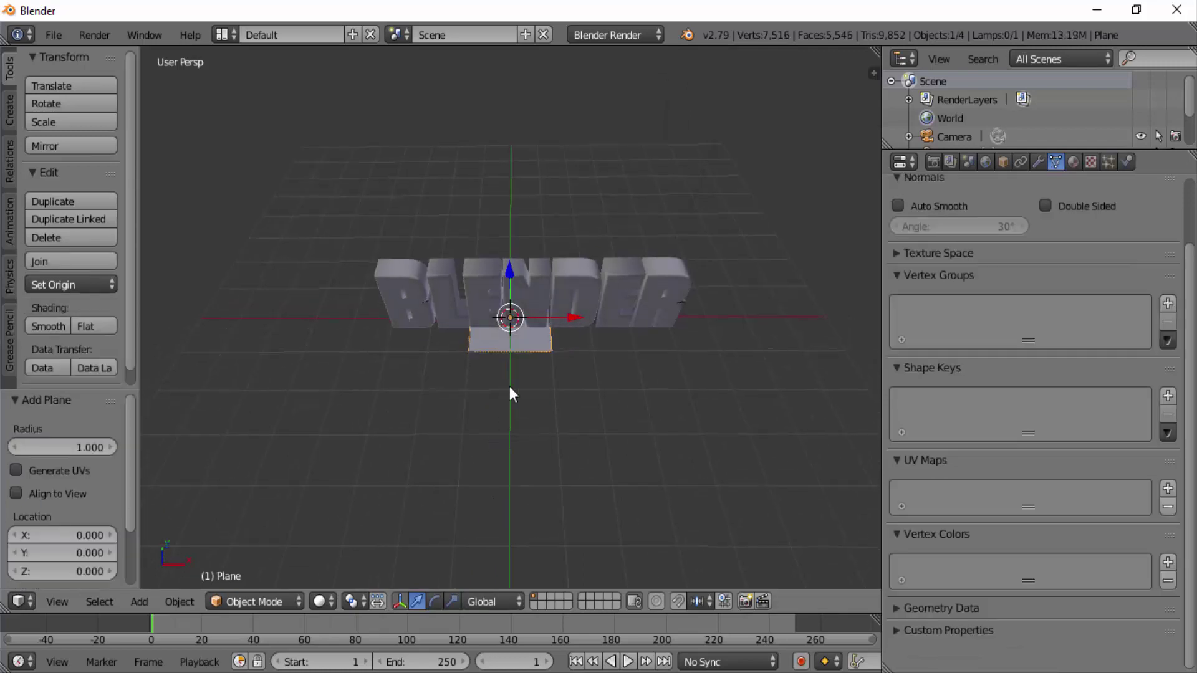
key("s")
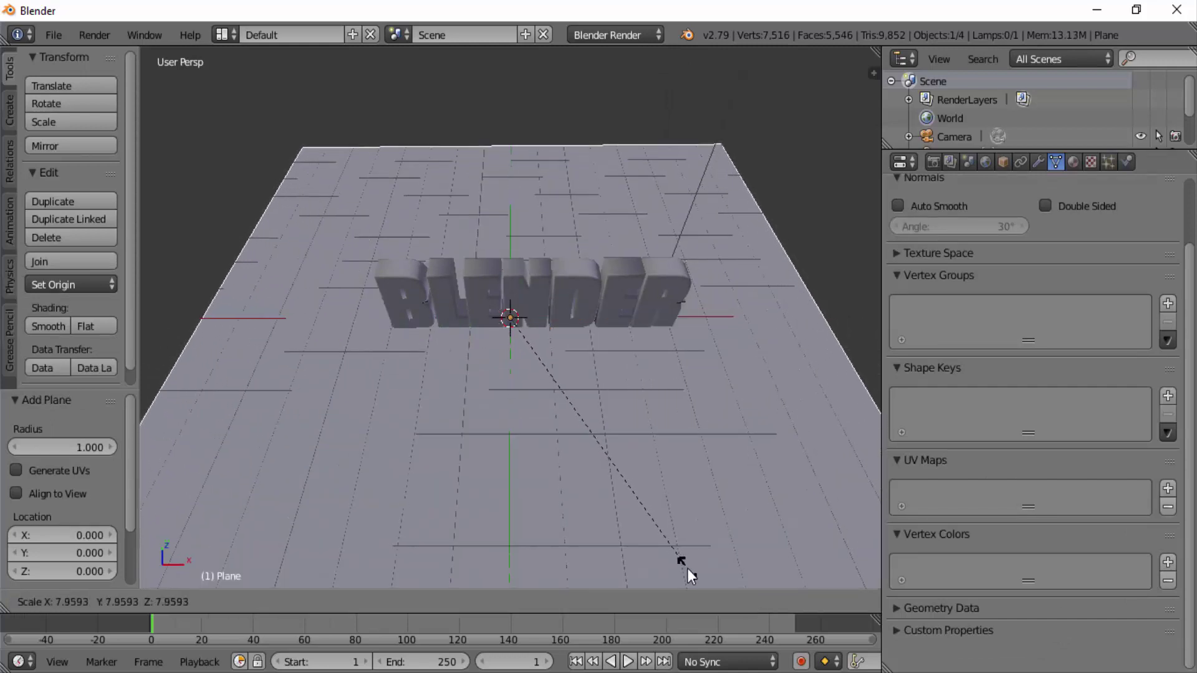
left_click(687, 570)
scroll(665, 477, "down", 4)
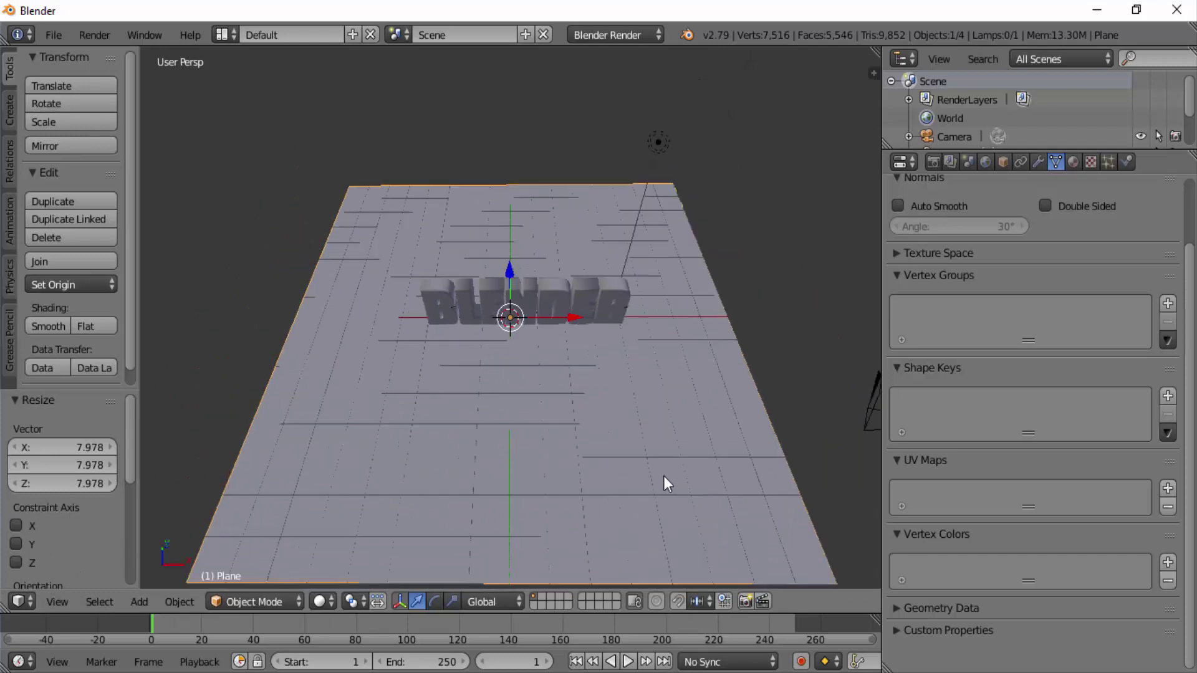
middle_click_drag(665, 478, 530, 390)
Step: In Edit Mode, add a loop cut across the middle of the plane
key("Tab")
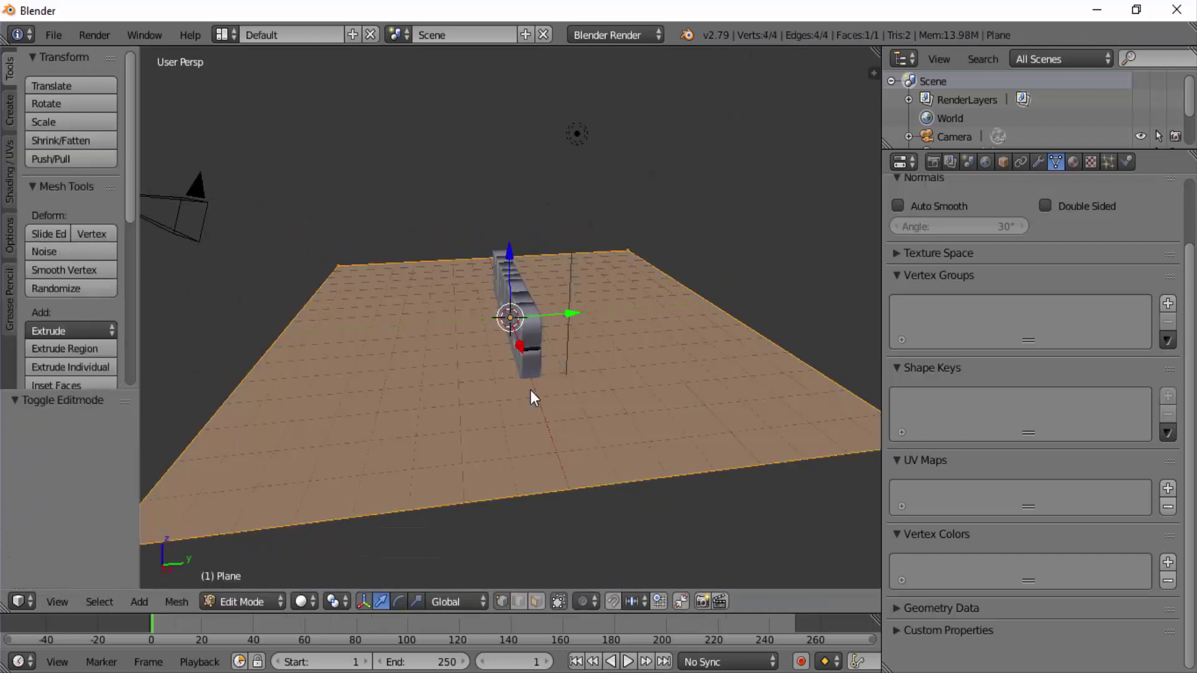
key("a")
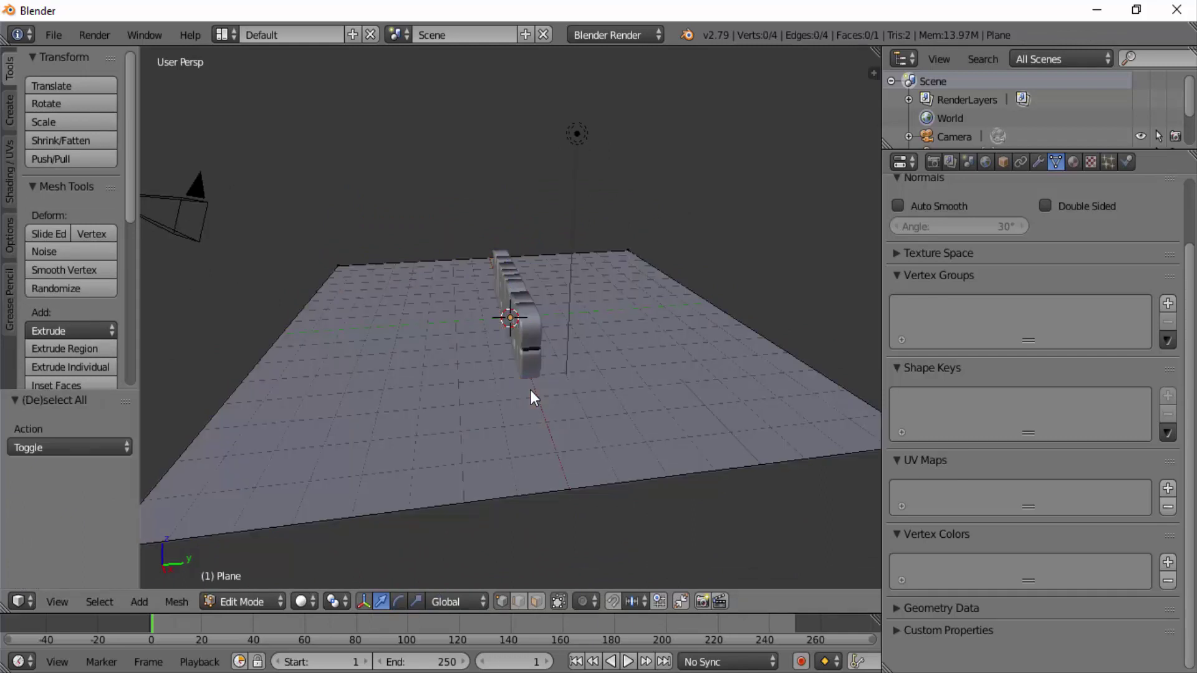
key("ctrl+r")
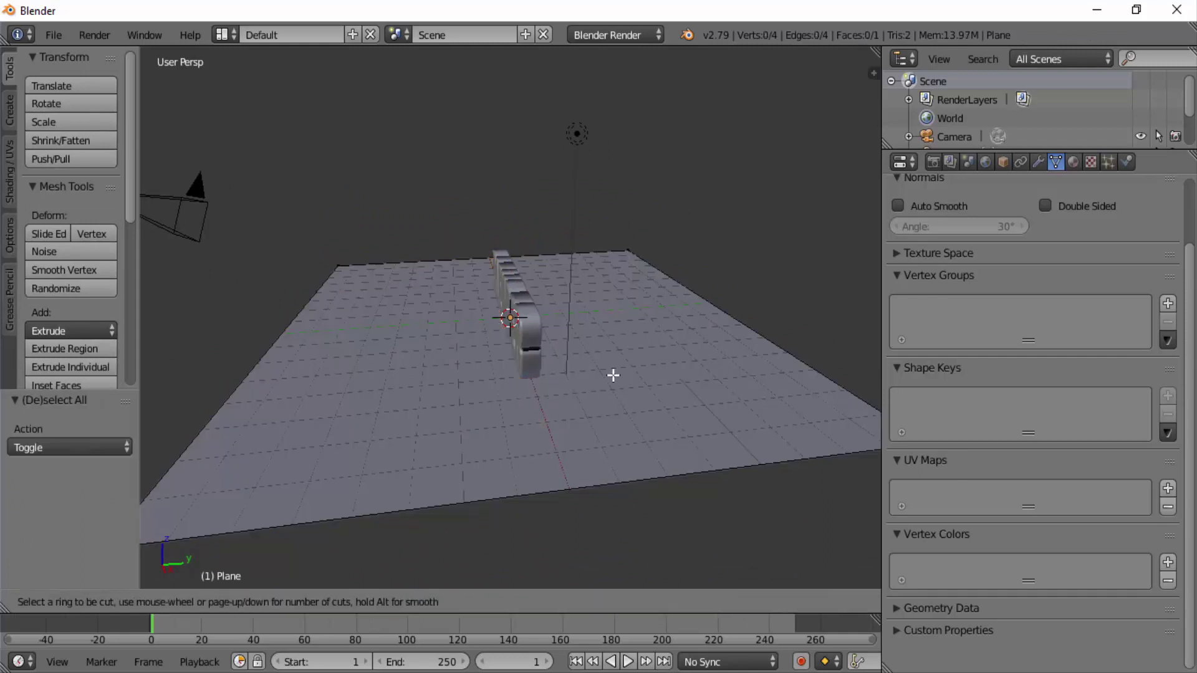
left_click(548, 253)
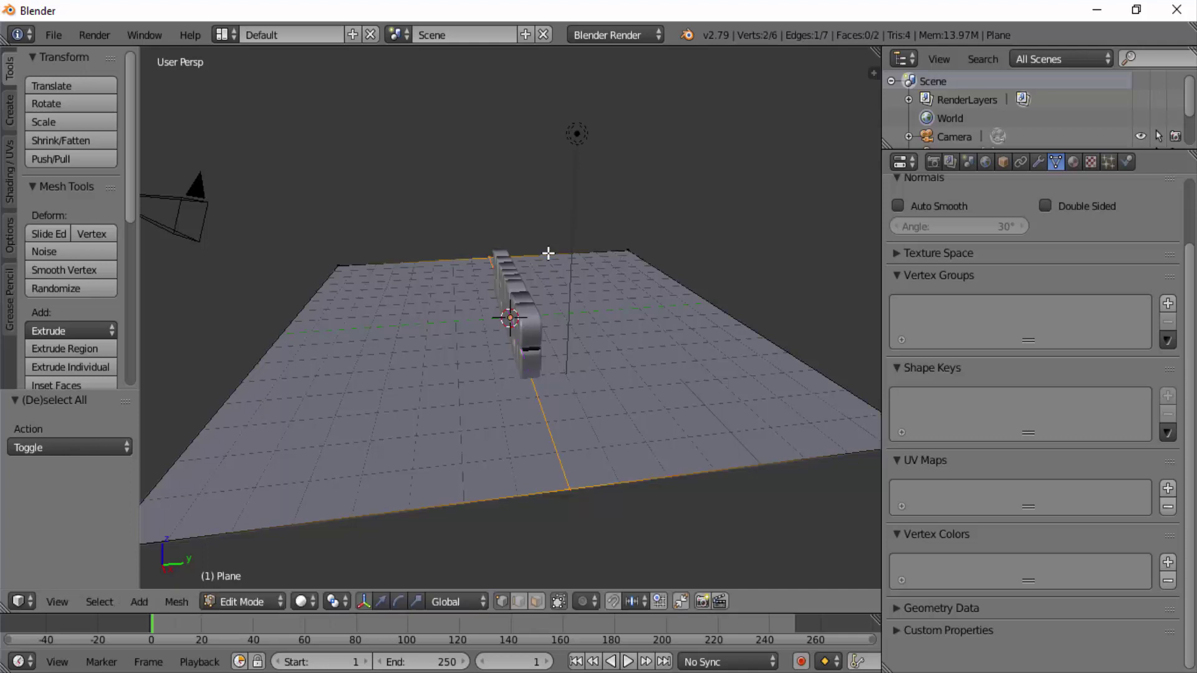
left_click(546, 288)
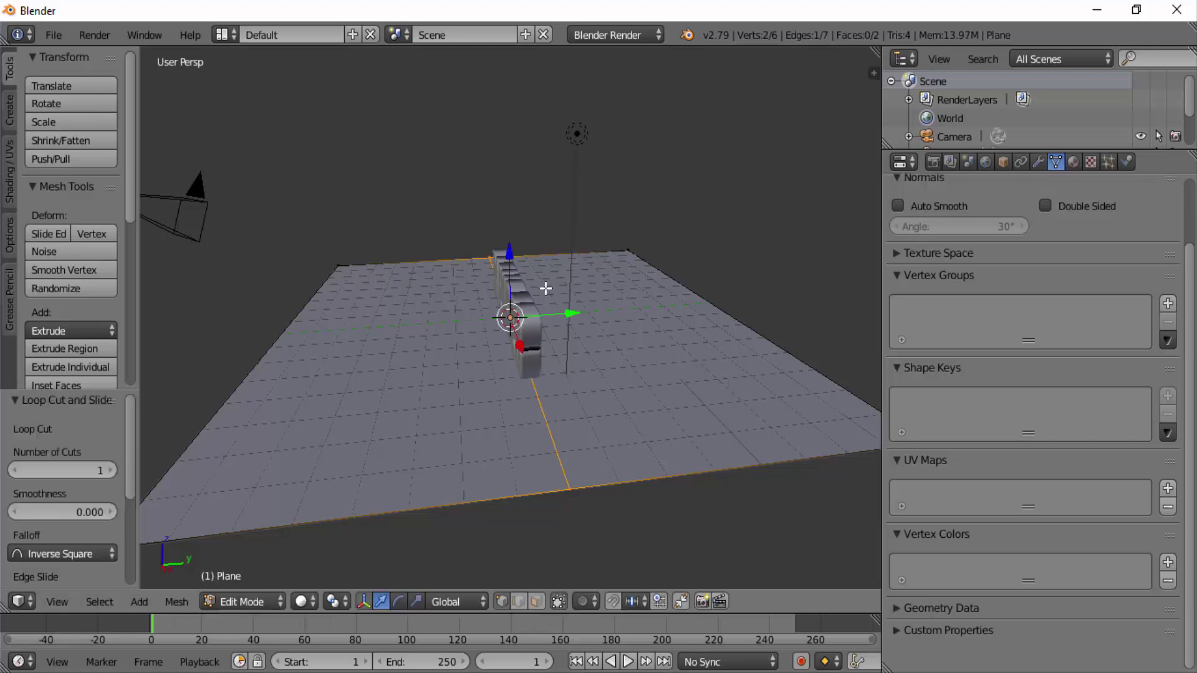
Step: Select the plane's back edge in Right view and start moving it upward
middle_click_drag(545, 288, 686, 436)
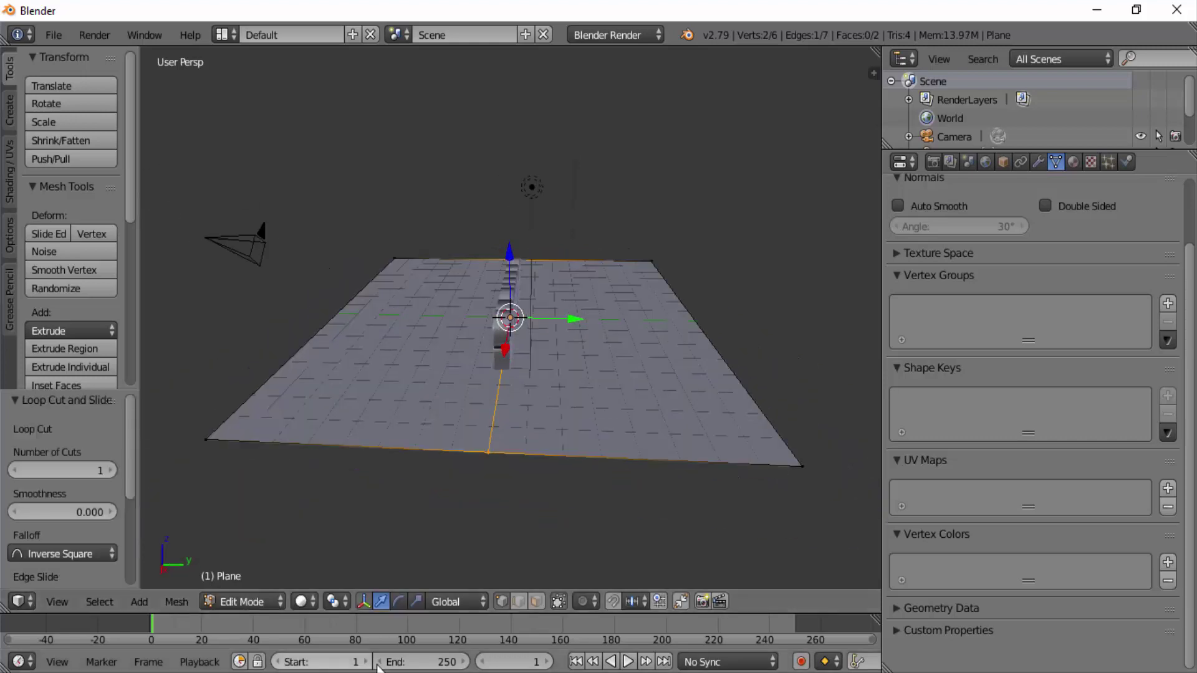
left_click(521, 608)
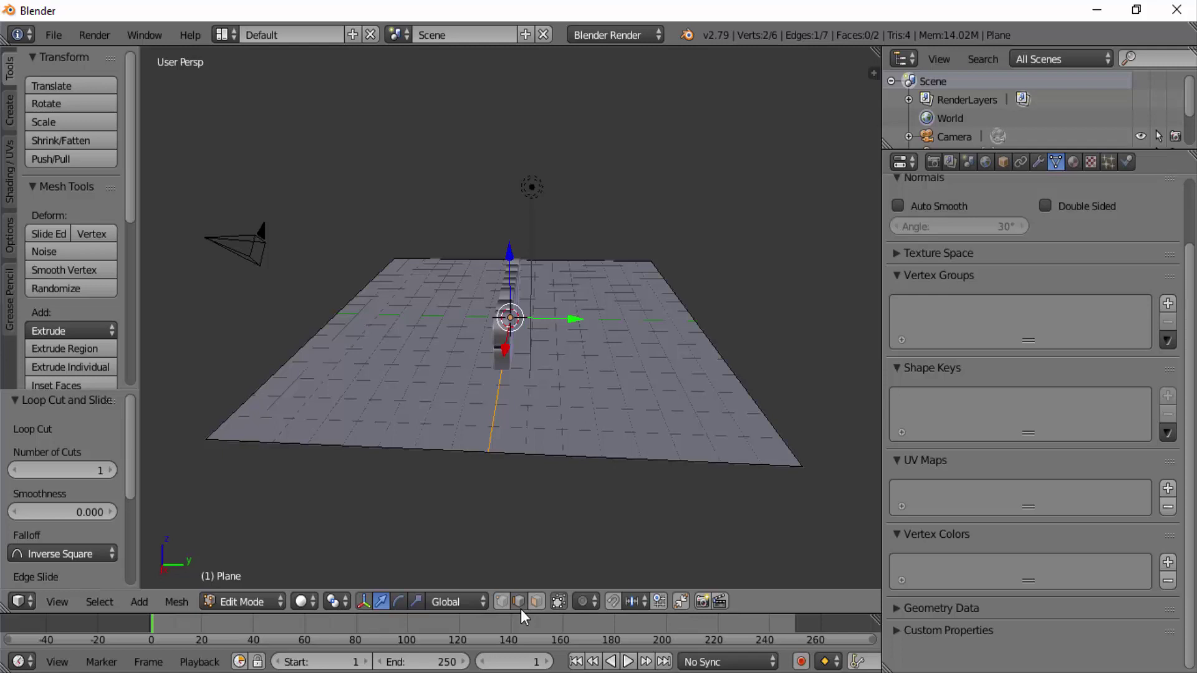
right_click(770, 424)
key("KP_8")
key("KP_3")
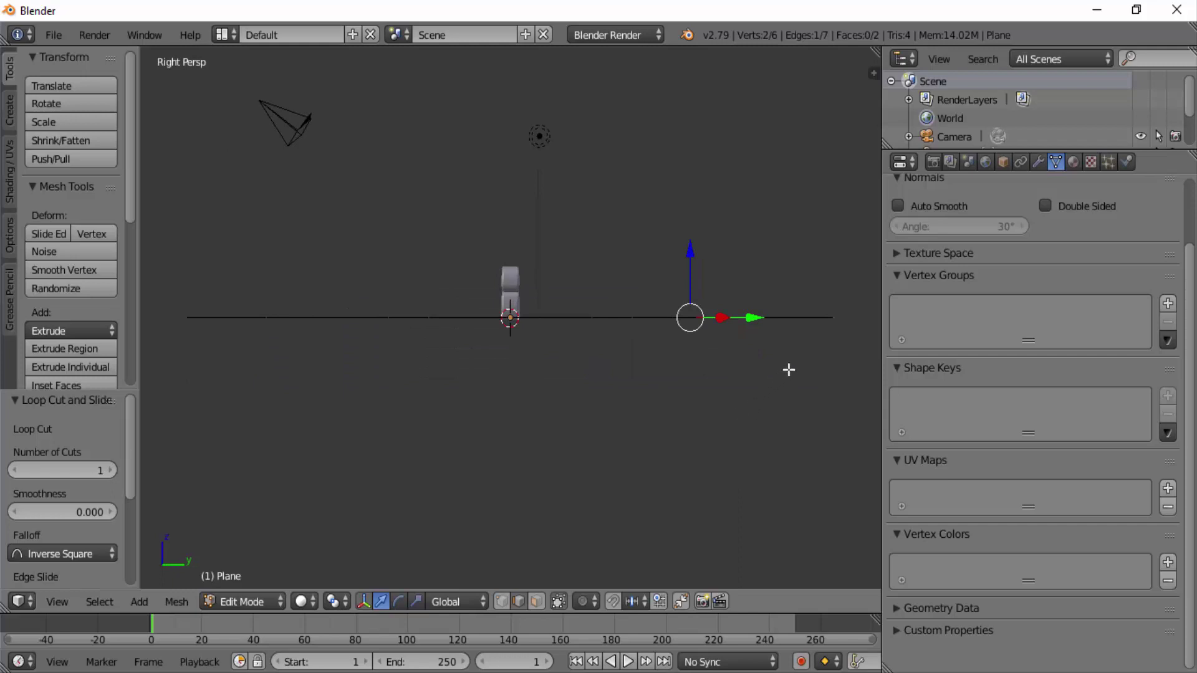
key("g")
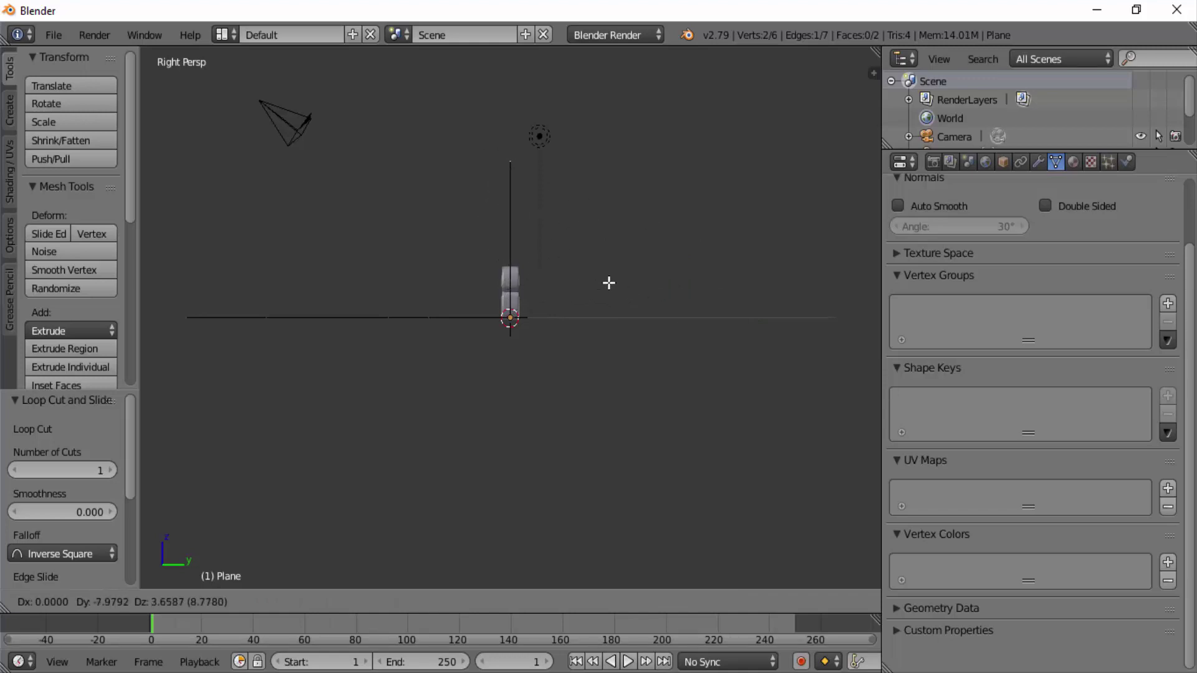
Step: Raise the back edge into a wall and add a Subdivision Surface modifier
left_click(609, 282)
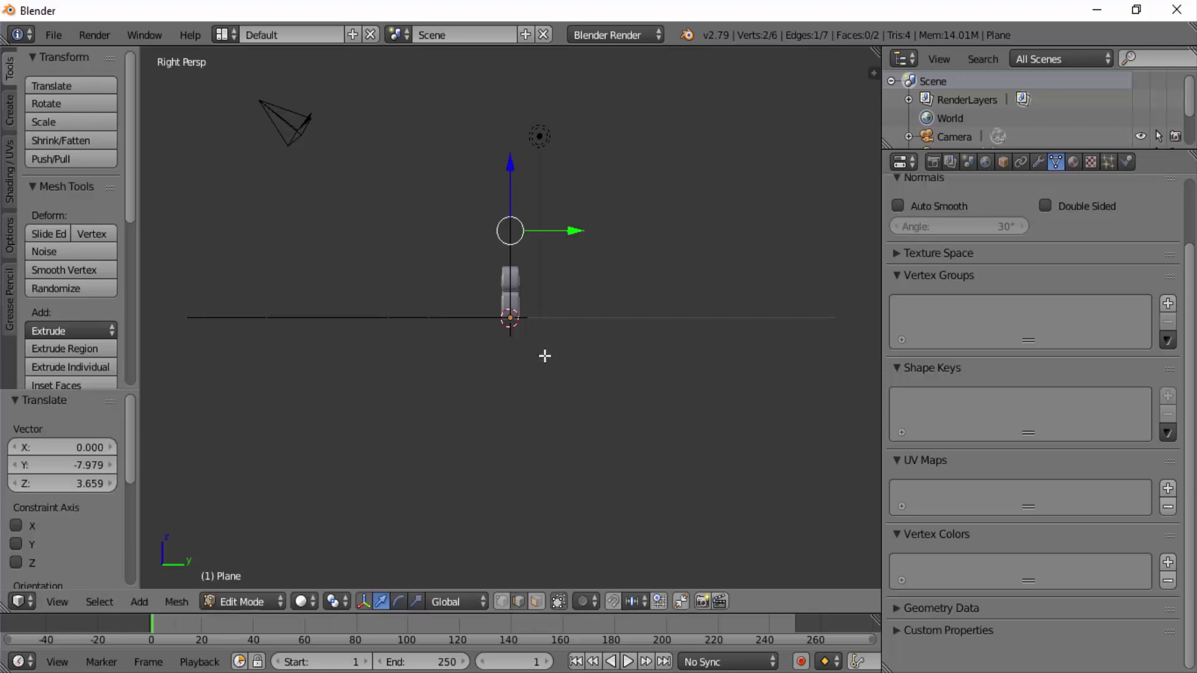
middle_click_drag(545, 356, 679, 347)
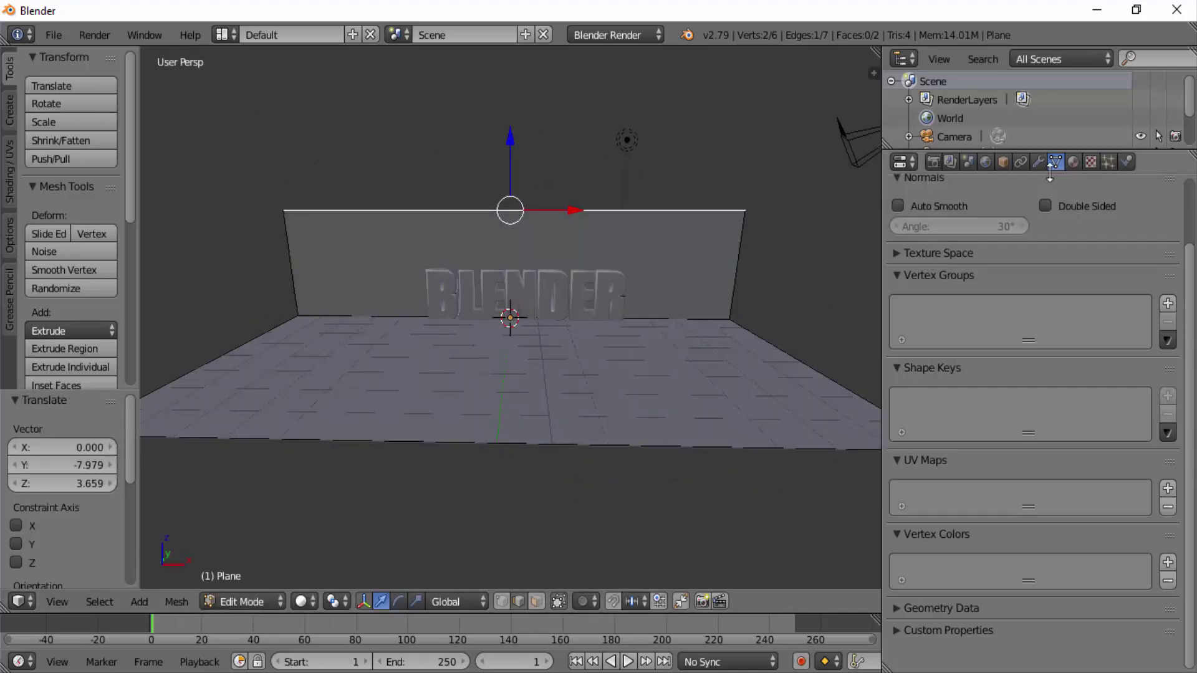
left_click(1042, 165)
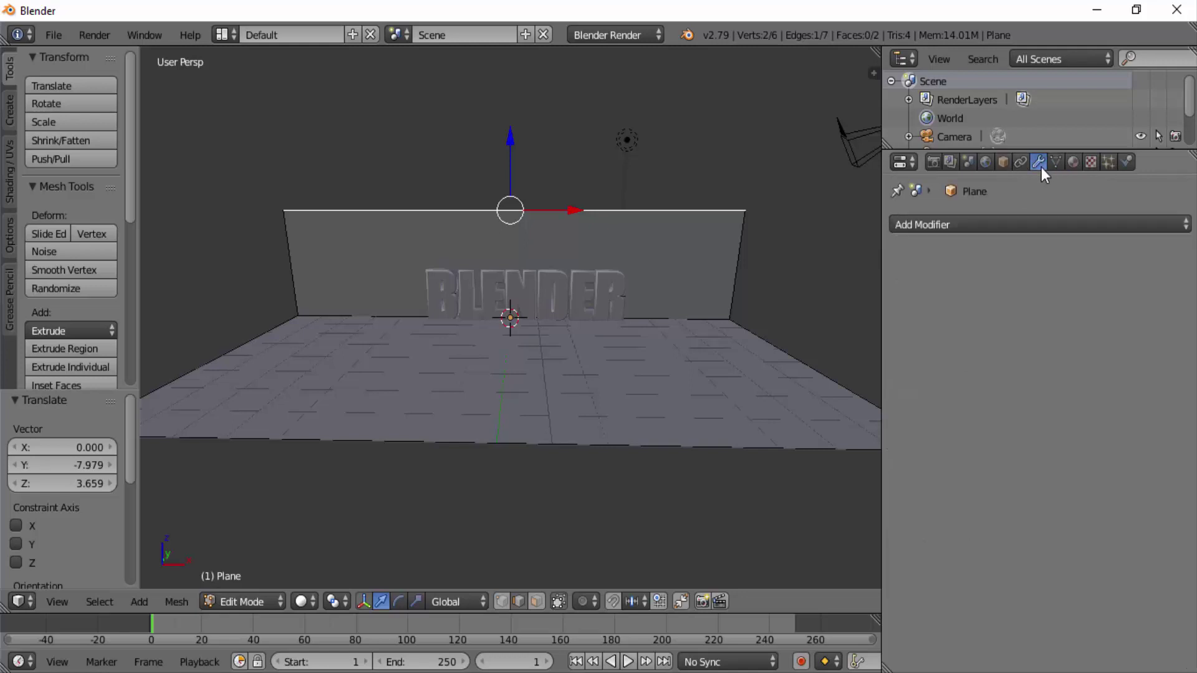
left_click(1001, 229)
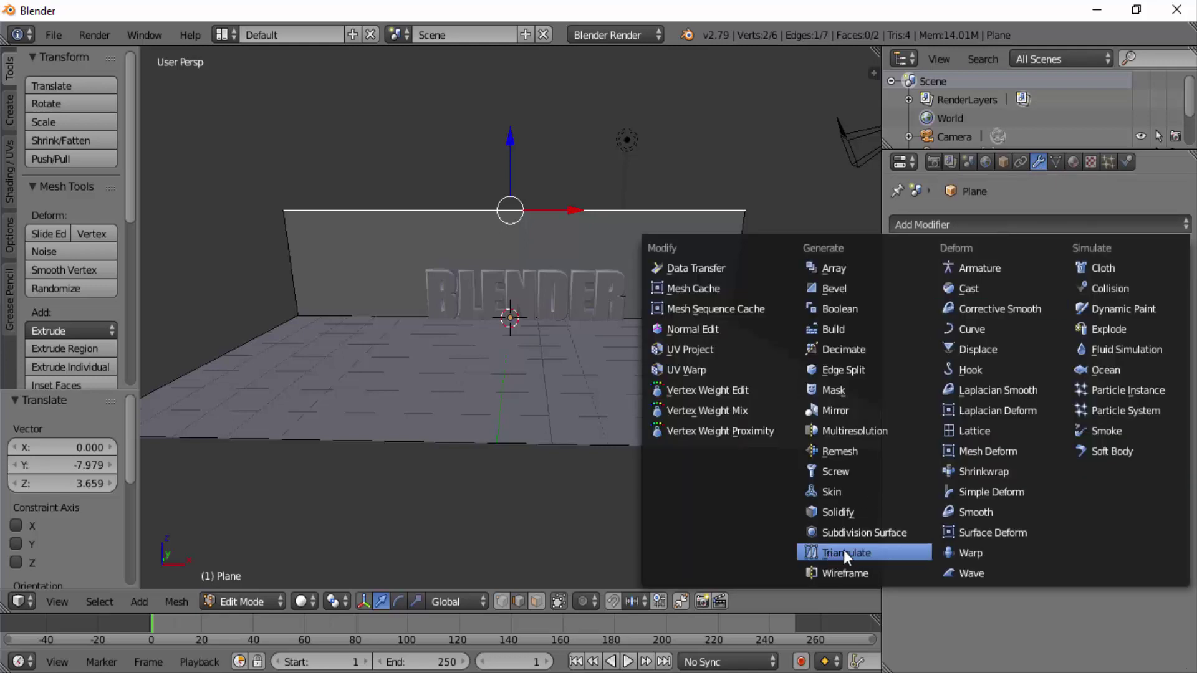
left_click(854, 532)
middle_click_drag(602, 391, 481, 398)
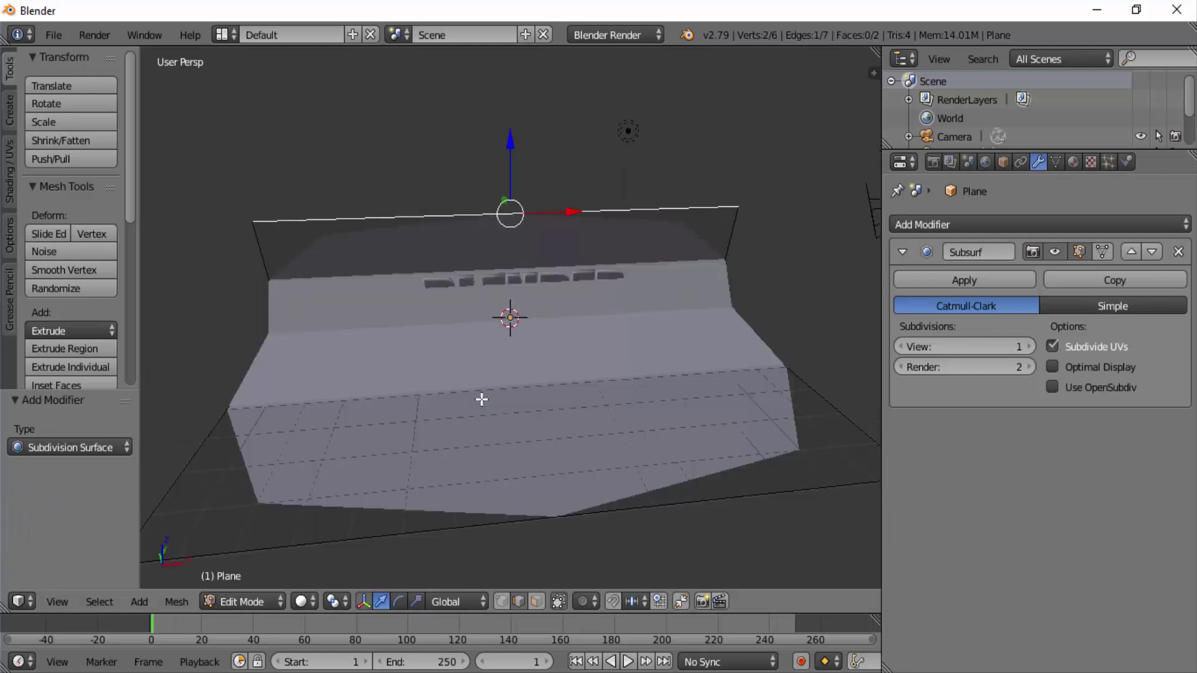
Step: Add a loop cut near the wall's corner and set View subdivisions to 2
key("Tab")
key("Tab")
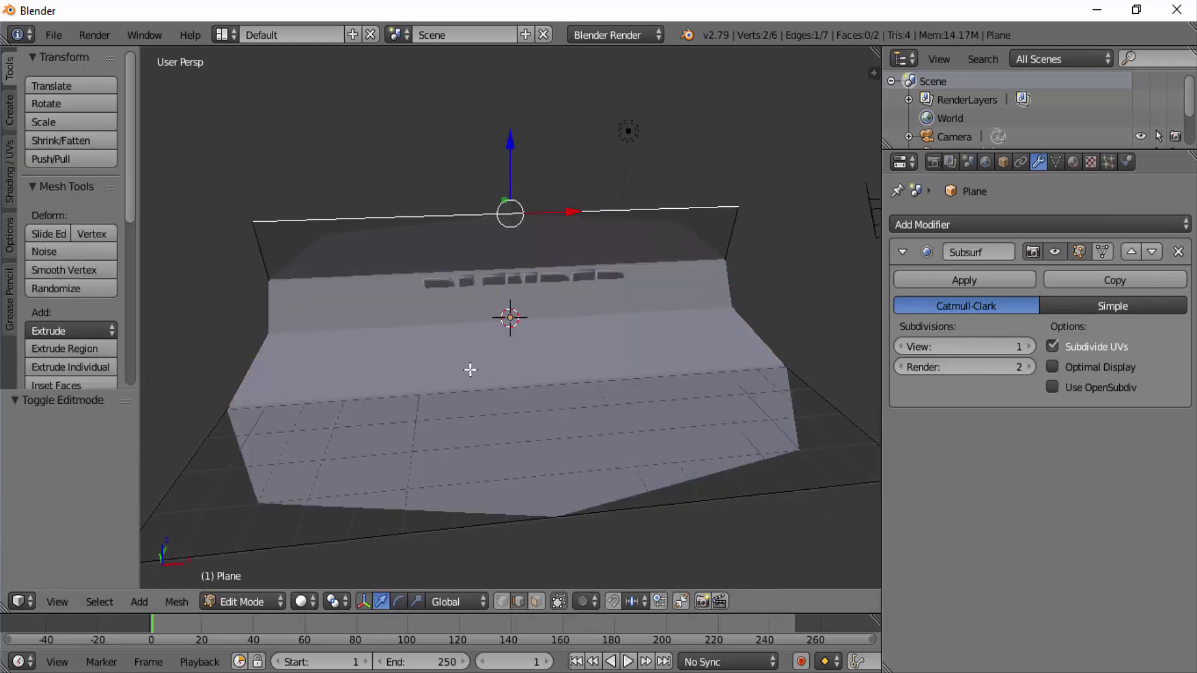
key("ctrl+r")
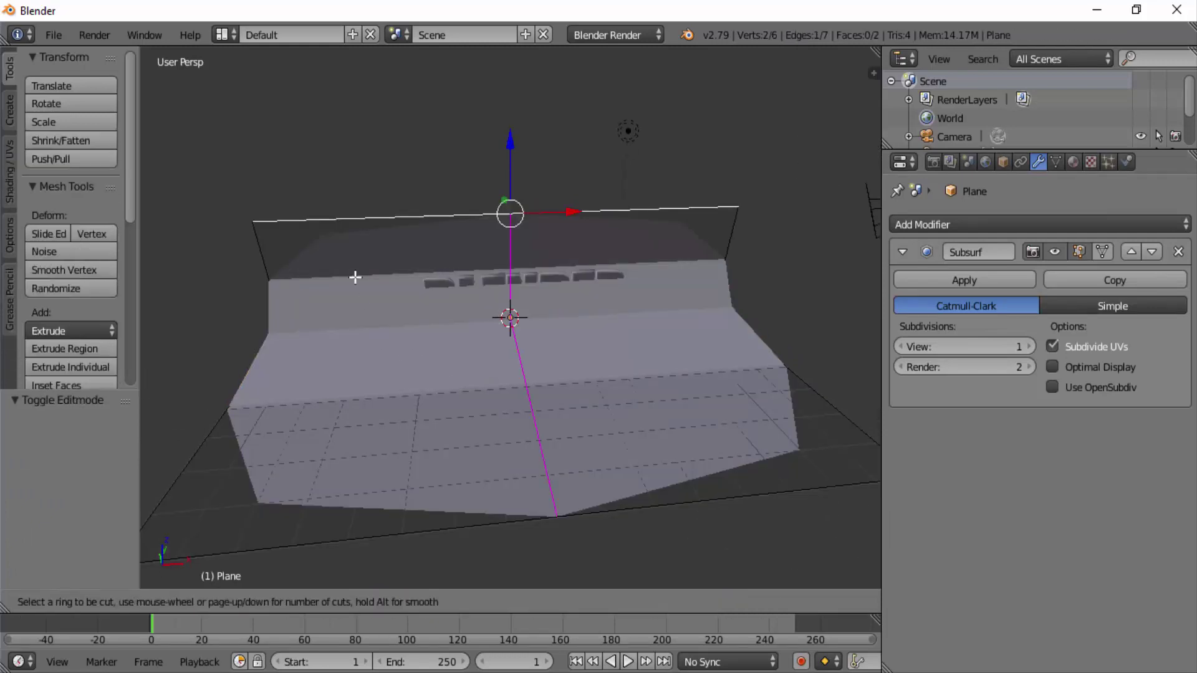
left_click(521, 337)
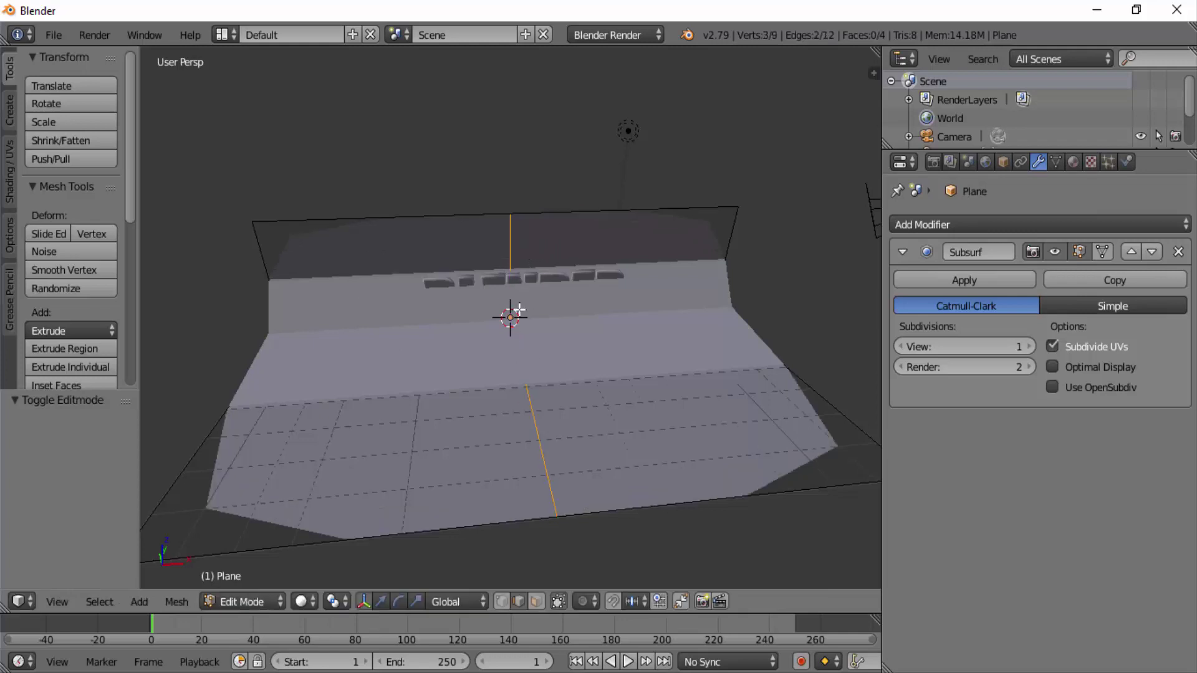
left_click(690, 326)
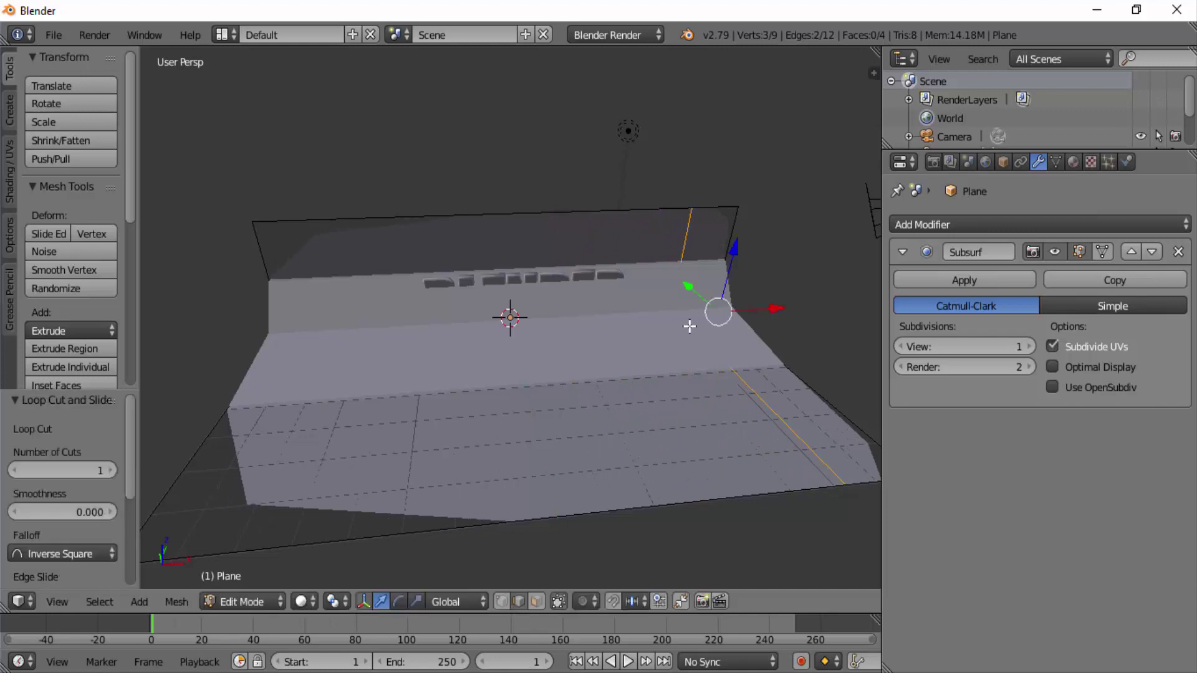
left_click(1030, 346)
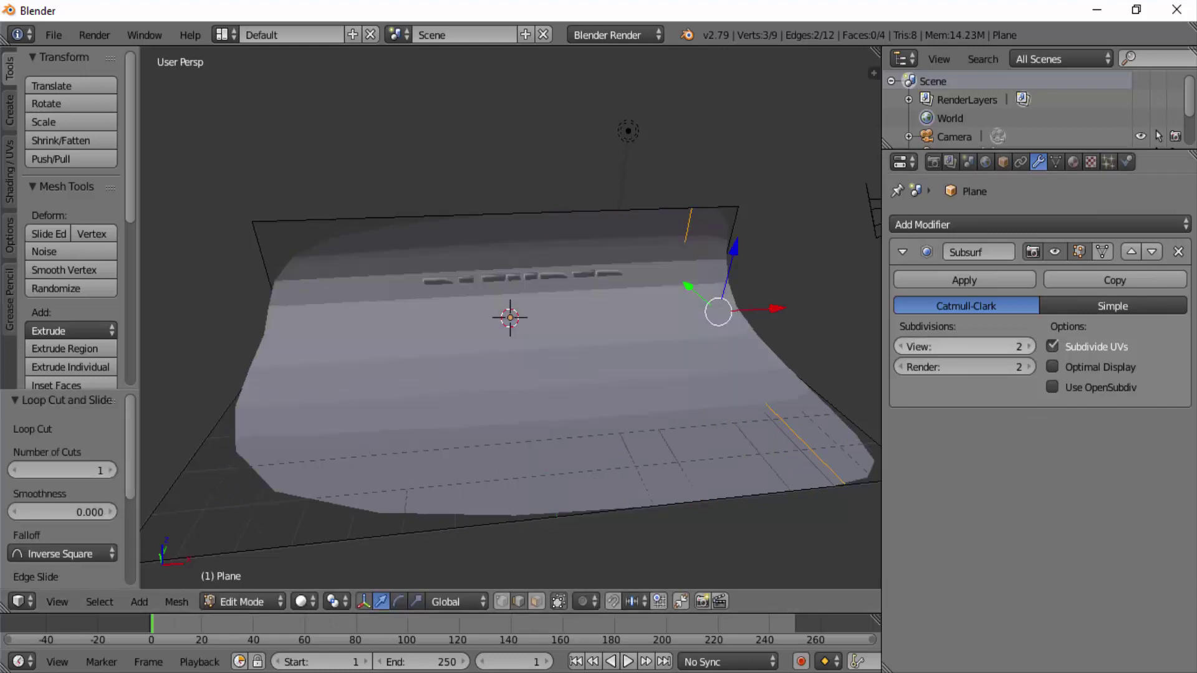
key("Tab")
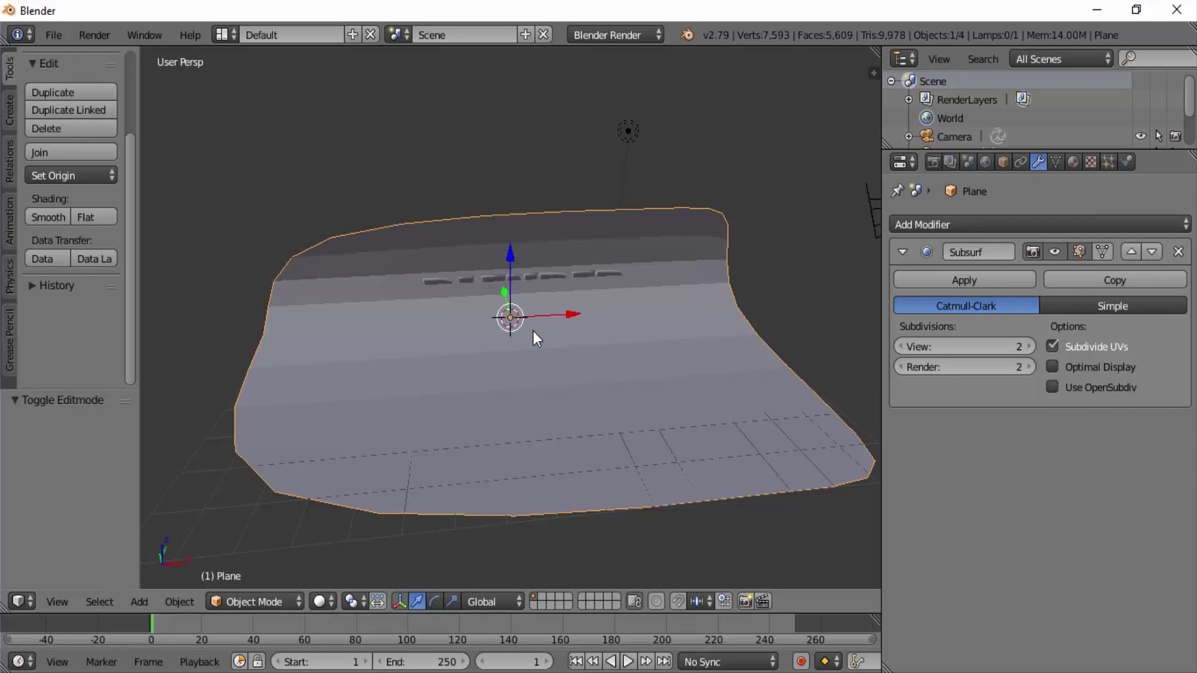
Step: Shade the backdrop smooth and add a loop cut near its left side
left_click(39, 218)
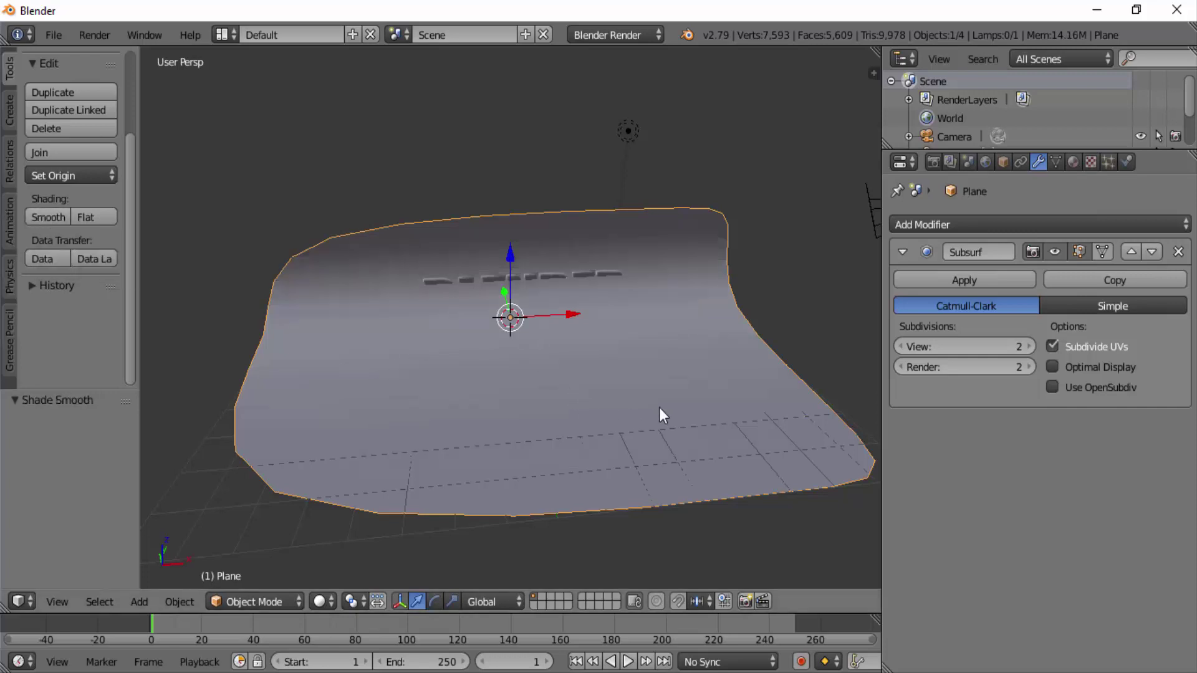
middle_click_drag(660, 414, 639, 395)
key("Tab")
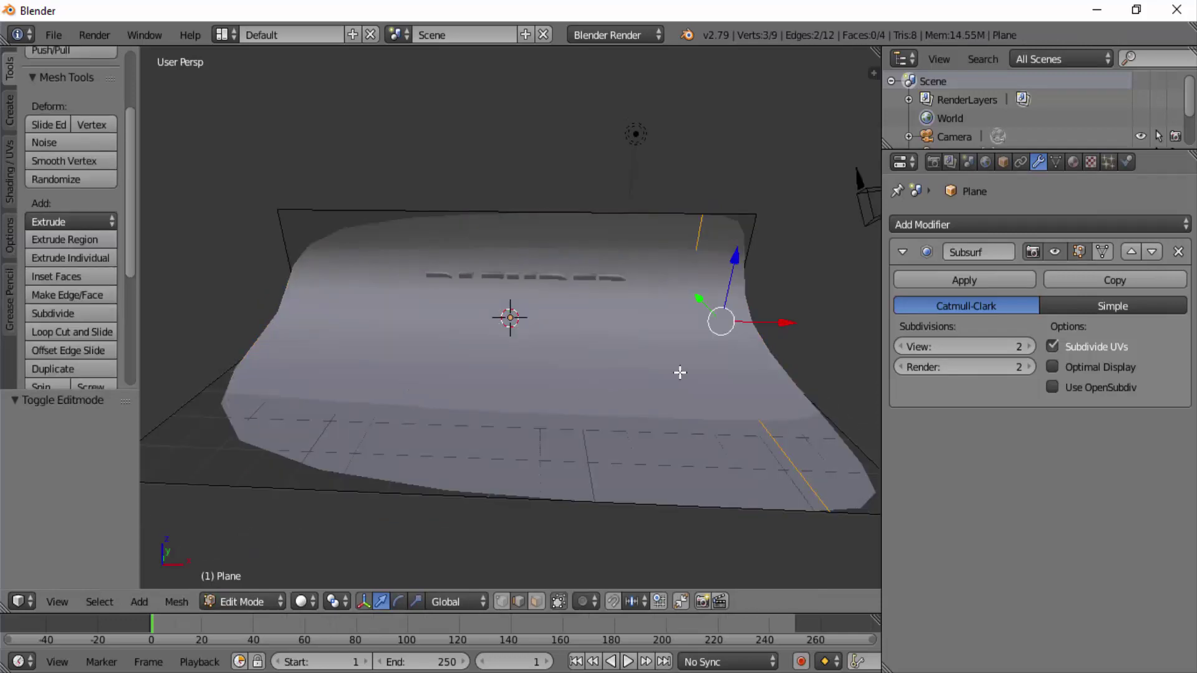
key("ctrl+r")
left_click(349, 337)
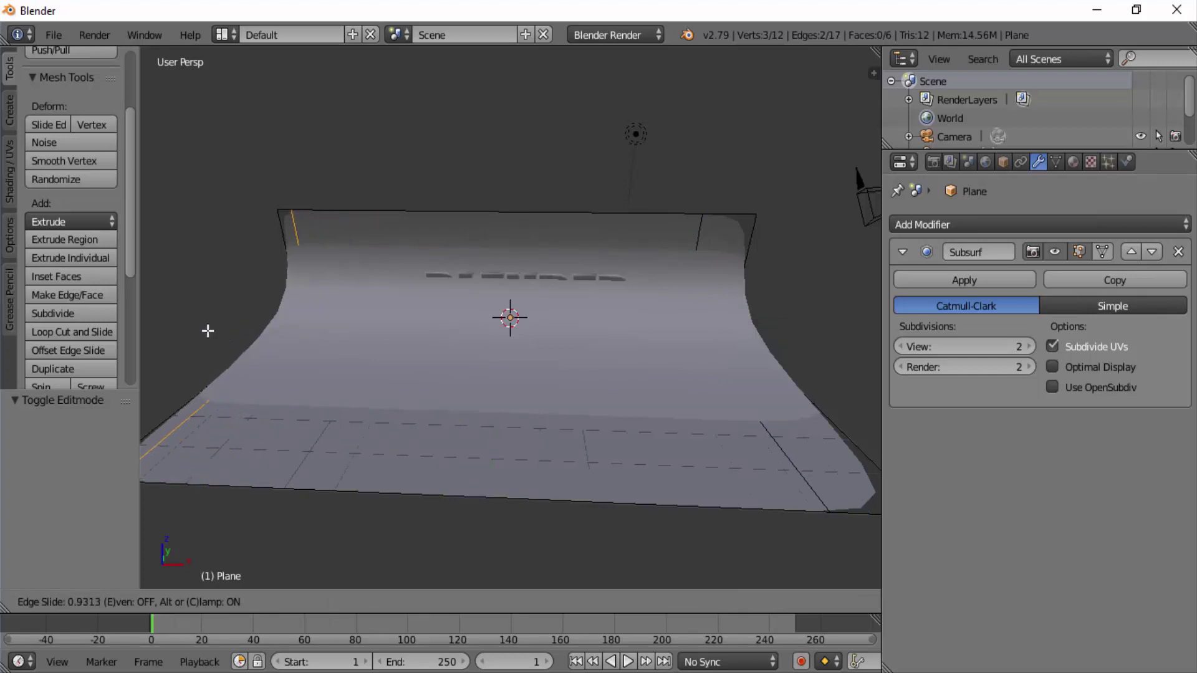
left_click(208, 331)
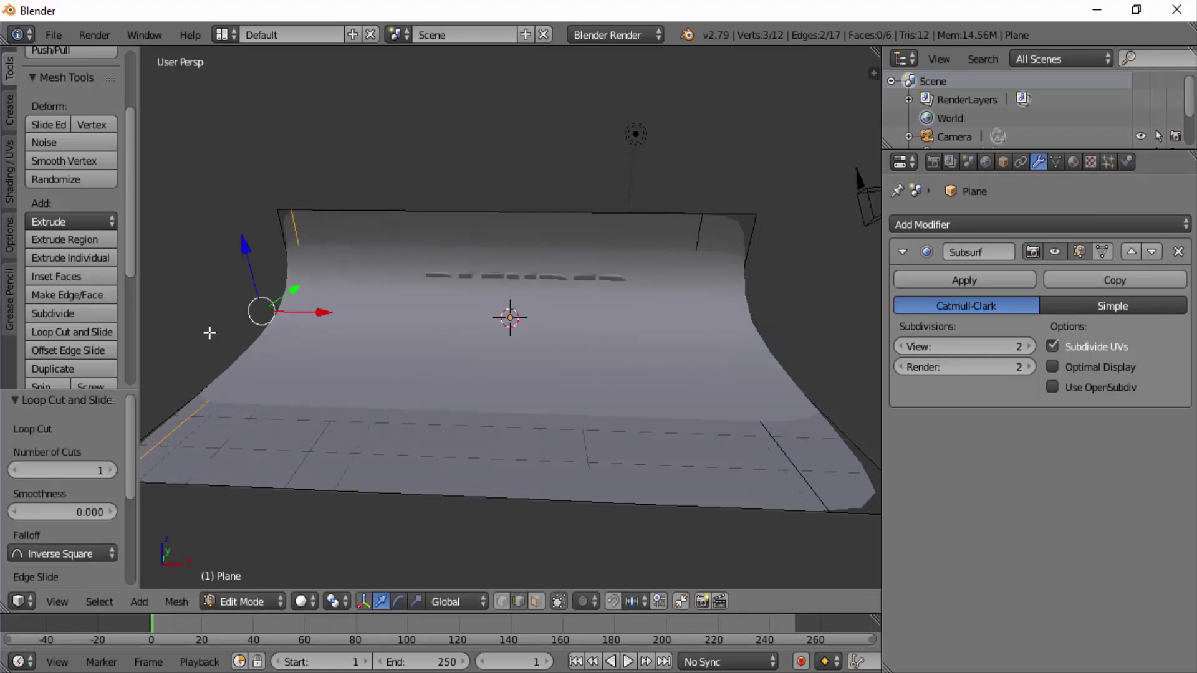
Step: Edge-slide the floor's front edge and the wall's top edge along the backdrop
right_click(787, 463)
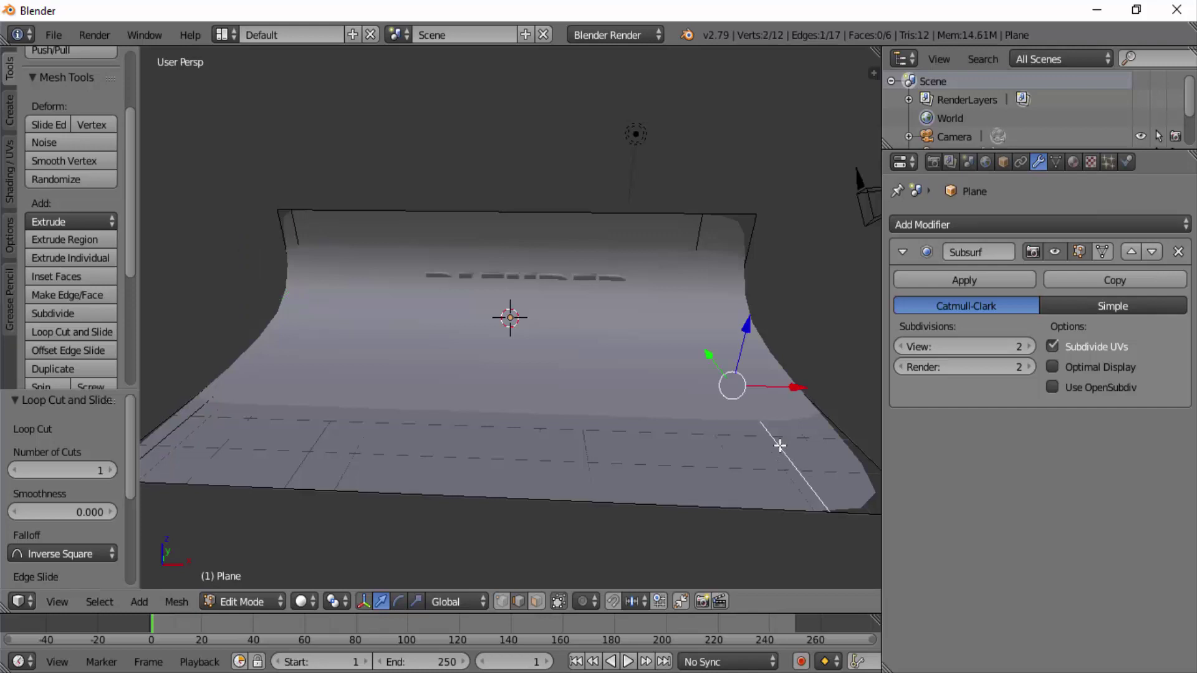
right_click(701, 233, "shift")
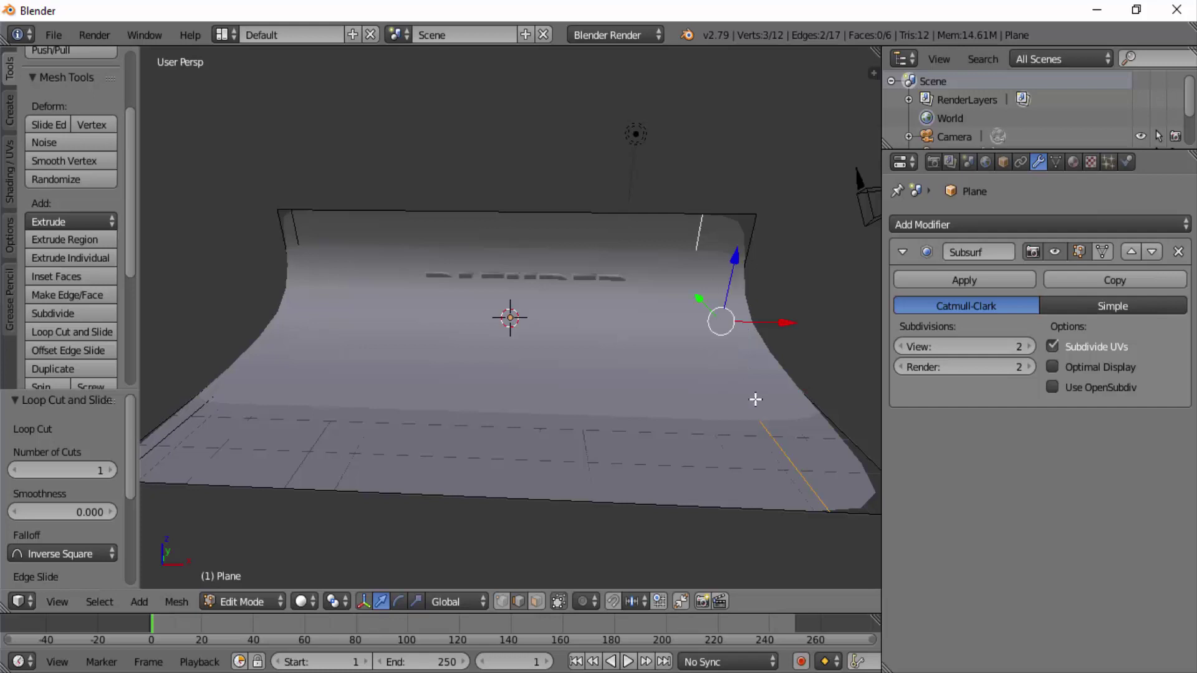
key("g")
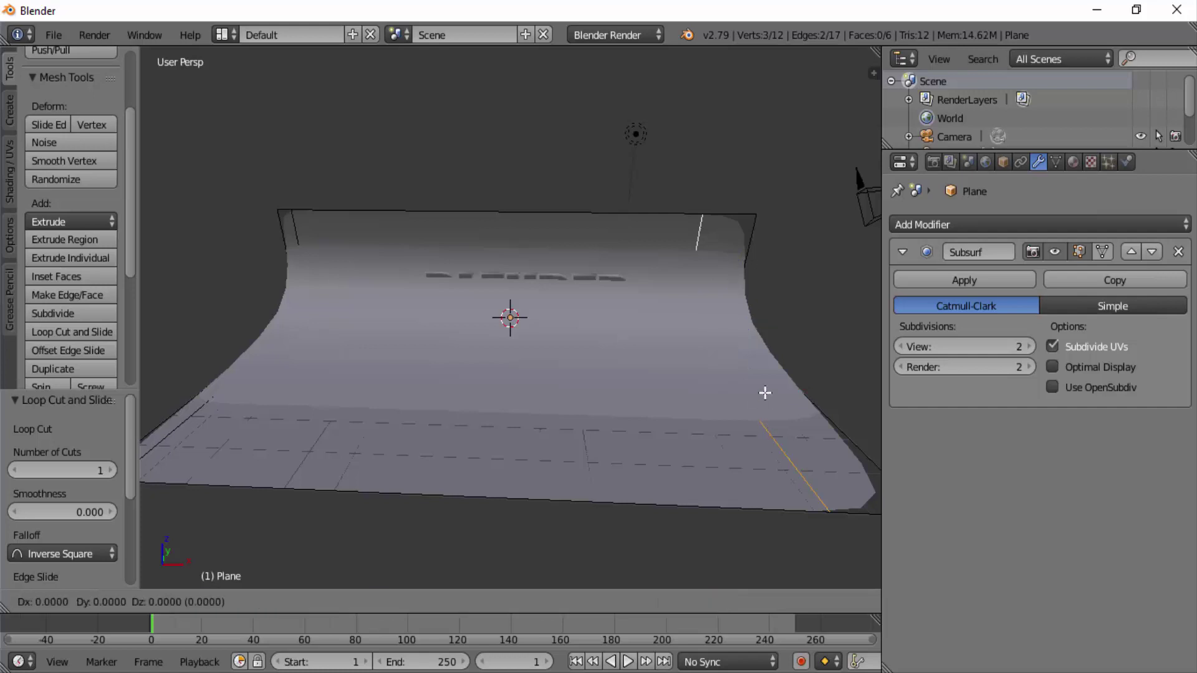
key("g")
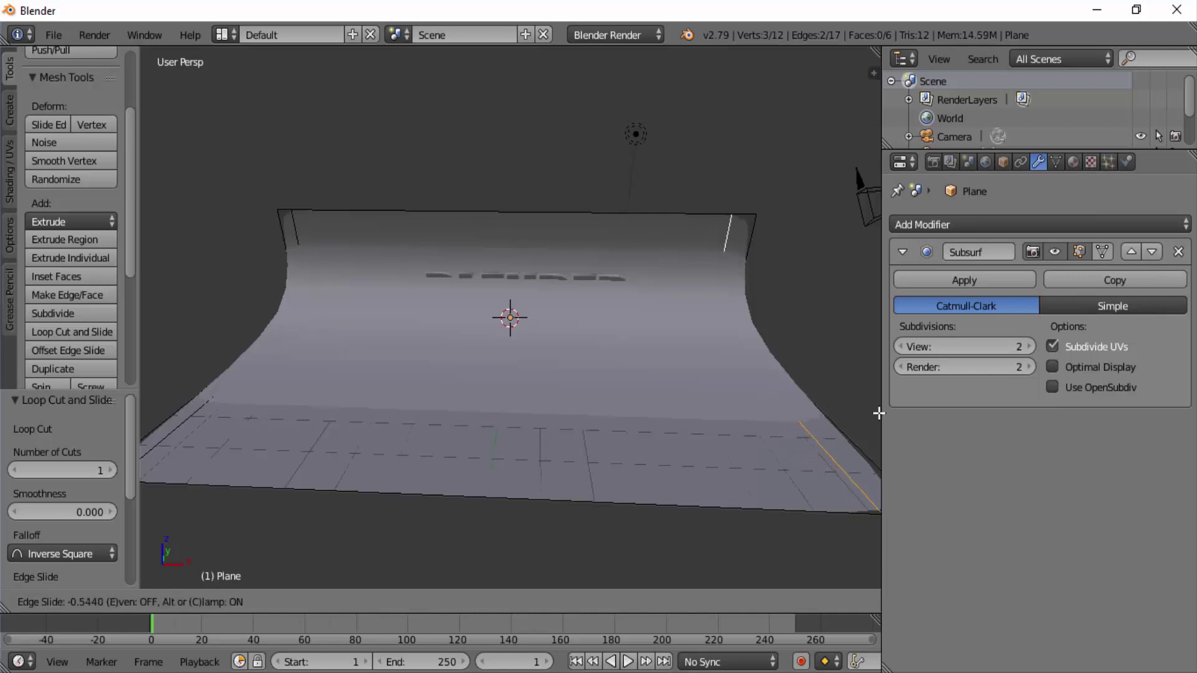
left_click(179, 420)
Step: Add another edge loop near the bend between floor and wall
key("ctrl+r")
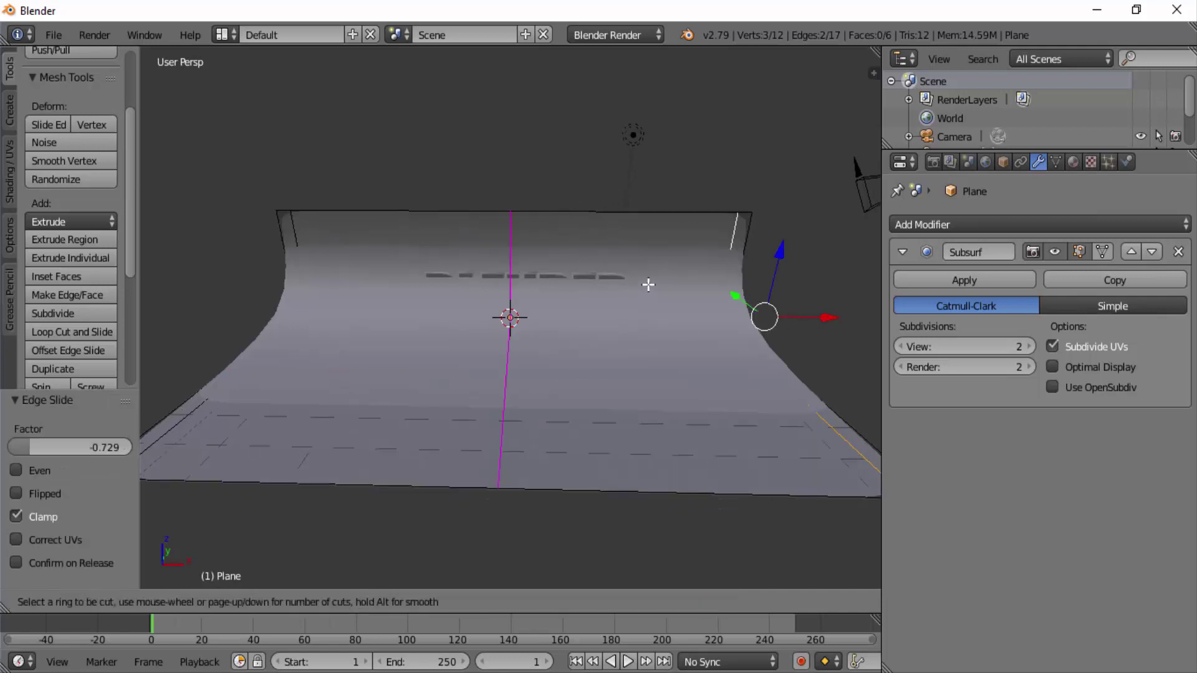
left_click(710, 289)
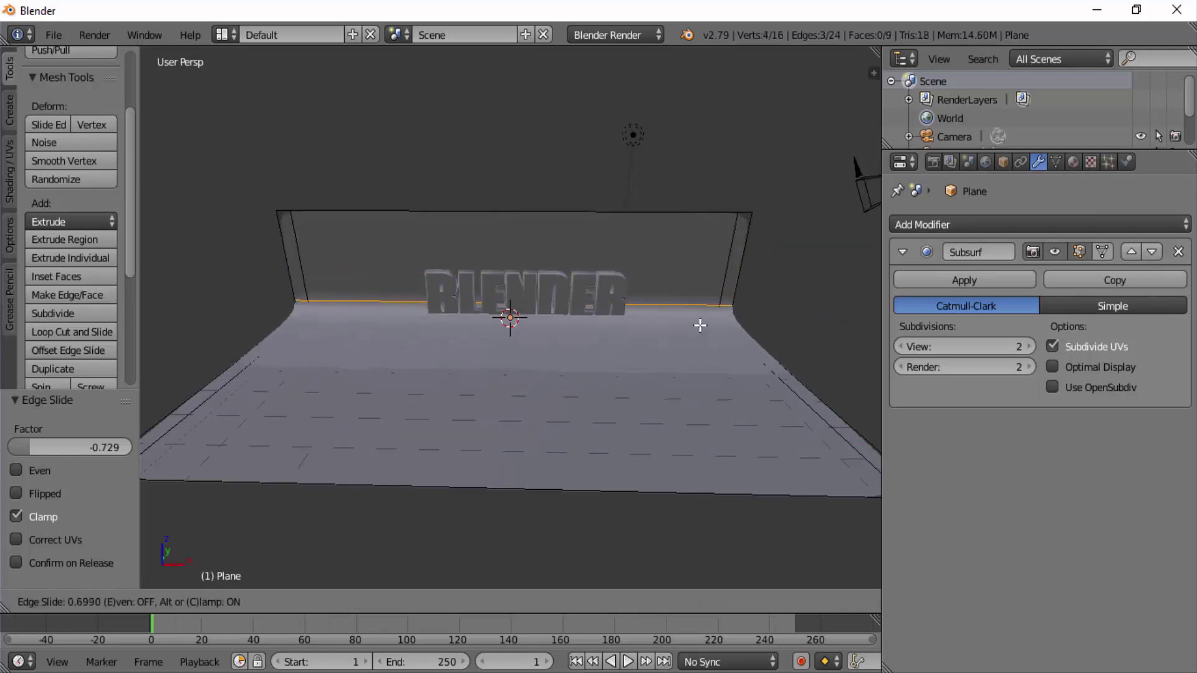
left_click(695, 321)
middle_click_drag(789, 465, 449, 343)
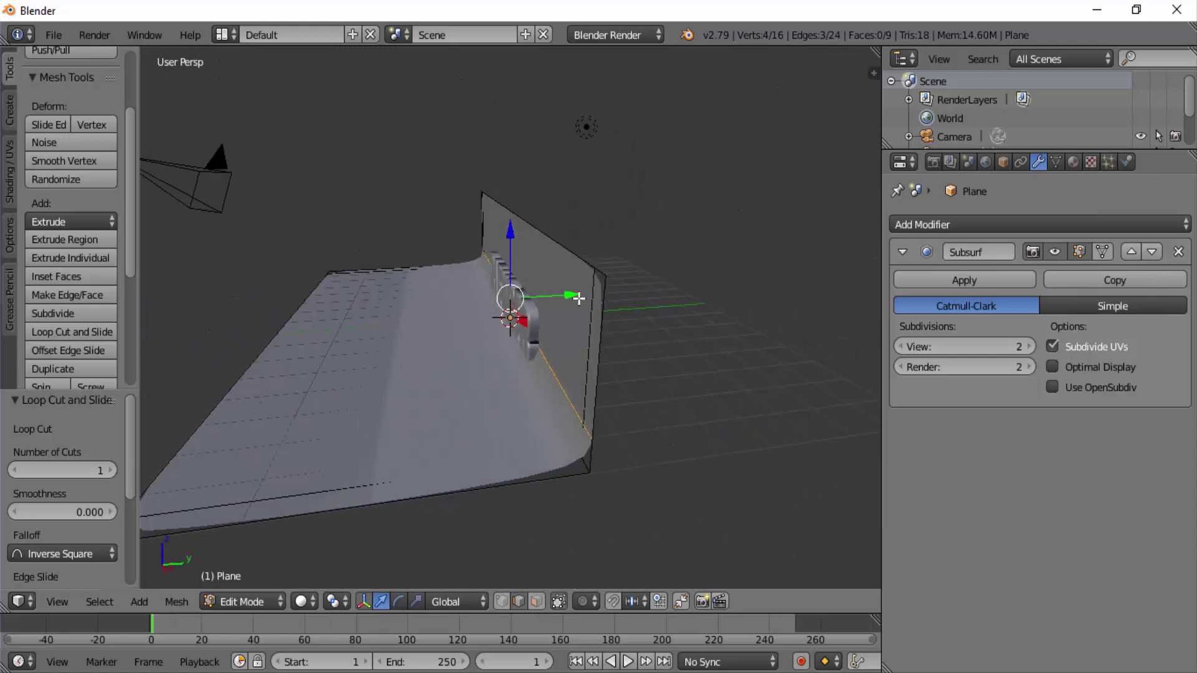
Step: Move the BLENDER text -0.933 along Y and raise it 0.187 in Z
key("Tab")
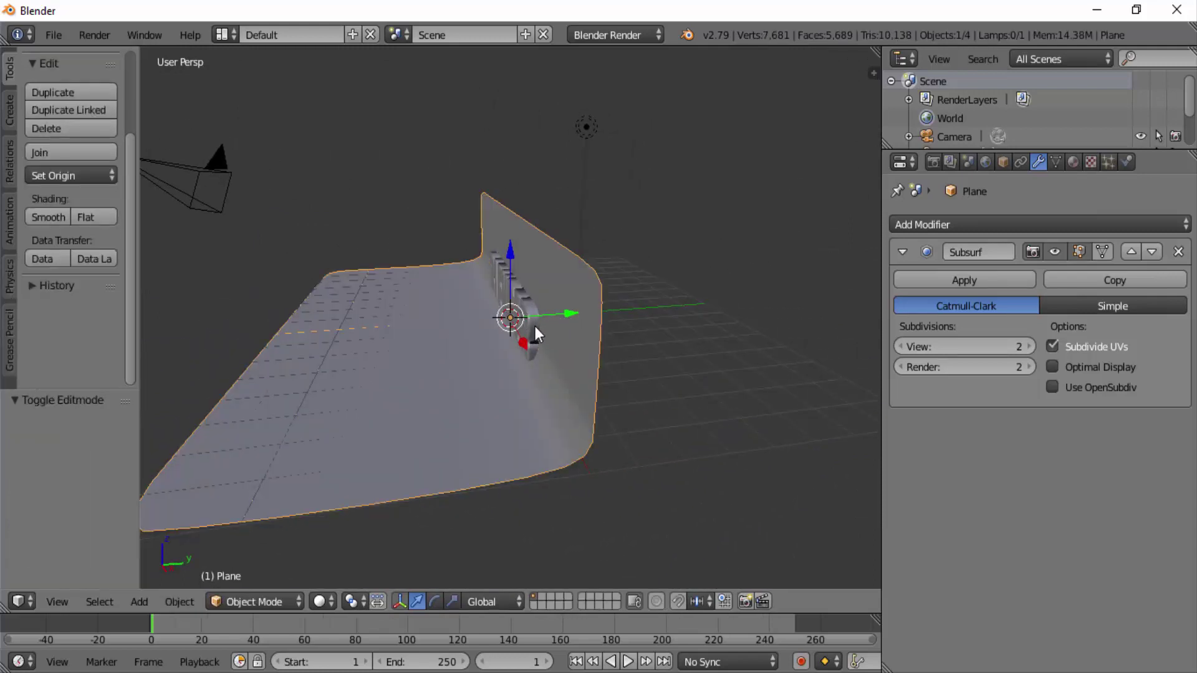
right_click(535, 327)
left_click_drag(561, 290, 536, 298)
middle_click_drag(586, 408, 563, 248)
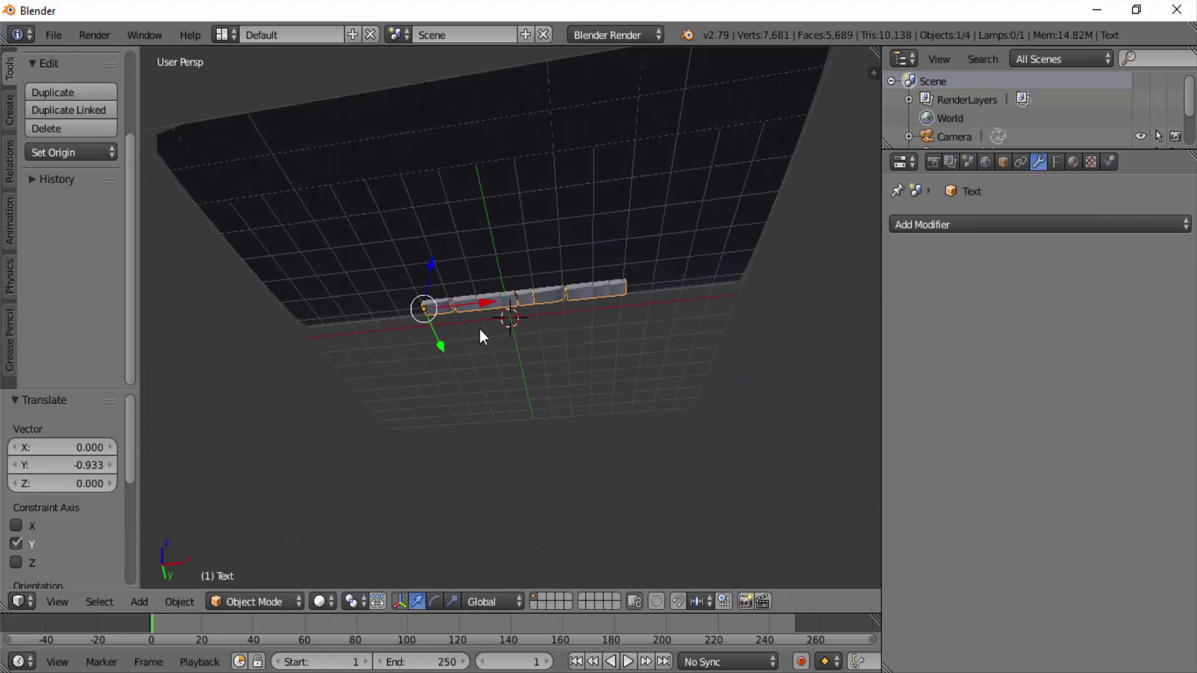
middle_click_drag(480, 331, 490, 352)
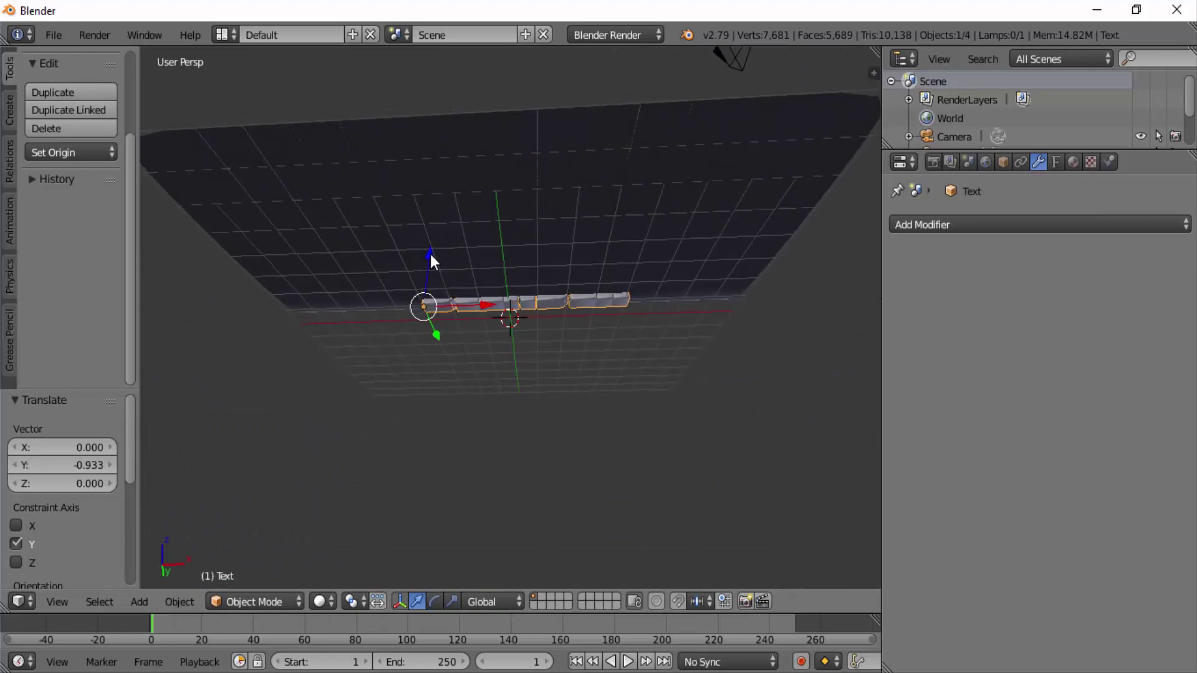
left_click_drag(430, 253, 432, 250)
middle_click_drag(433, 250, 599, 349)
right_click(601, 367)
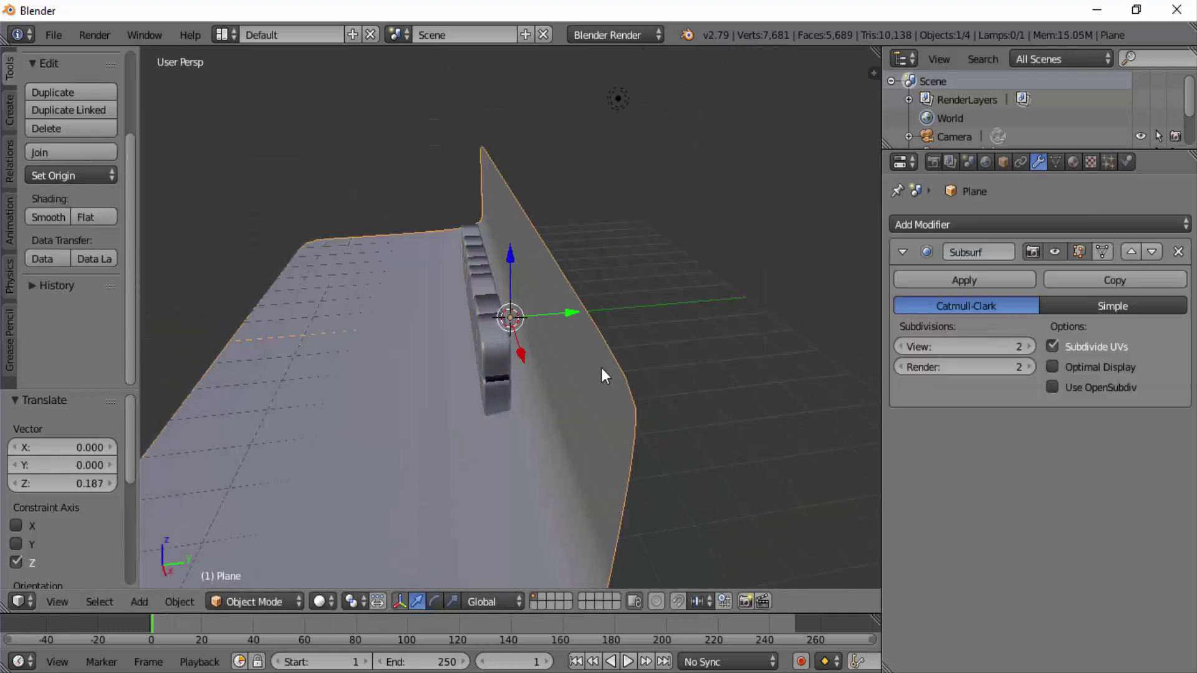
Step: In Edit Mode, select the backdrop's top edges and left corner vertex
key("Tab")
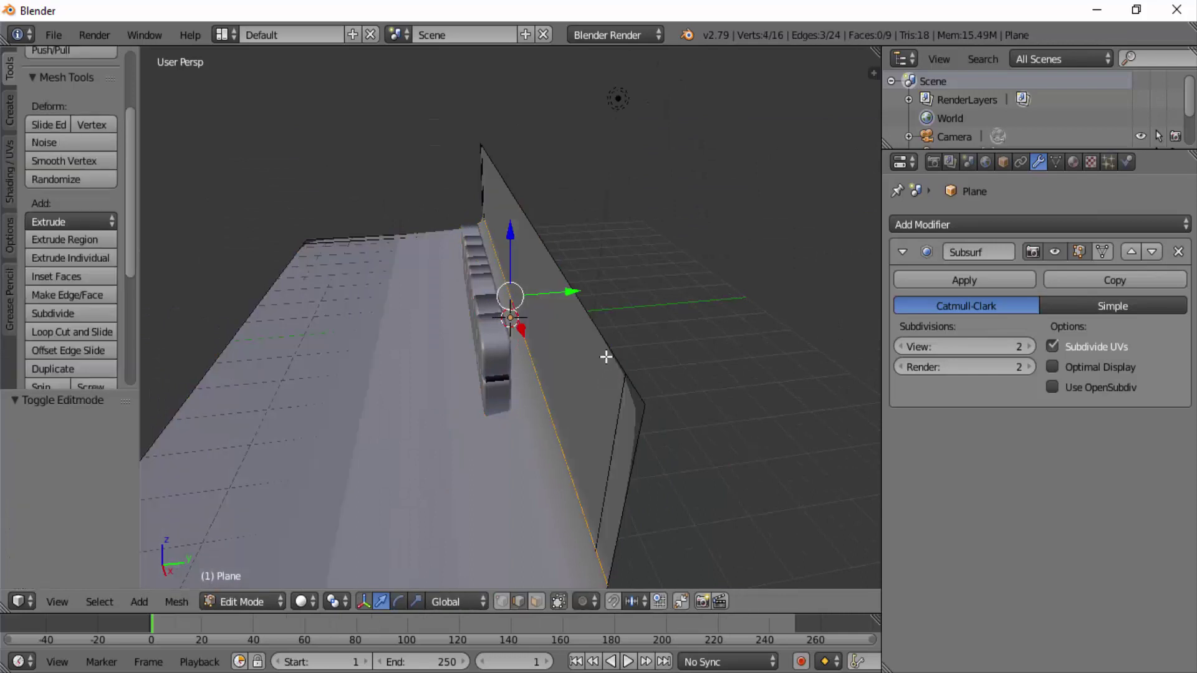
right_click(610, 345)
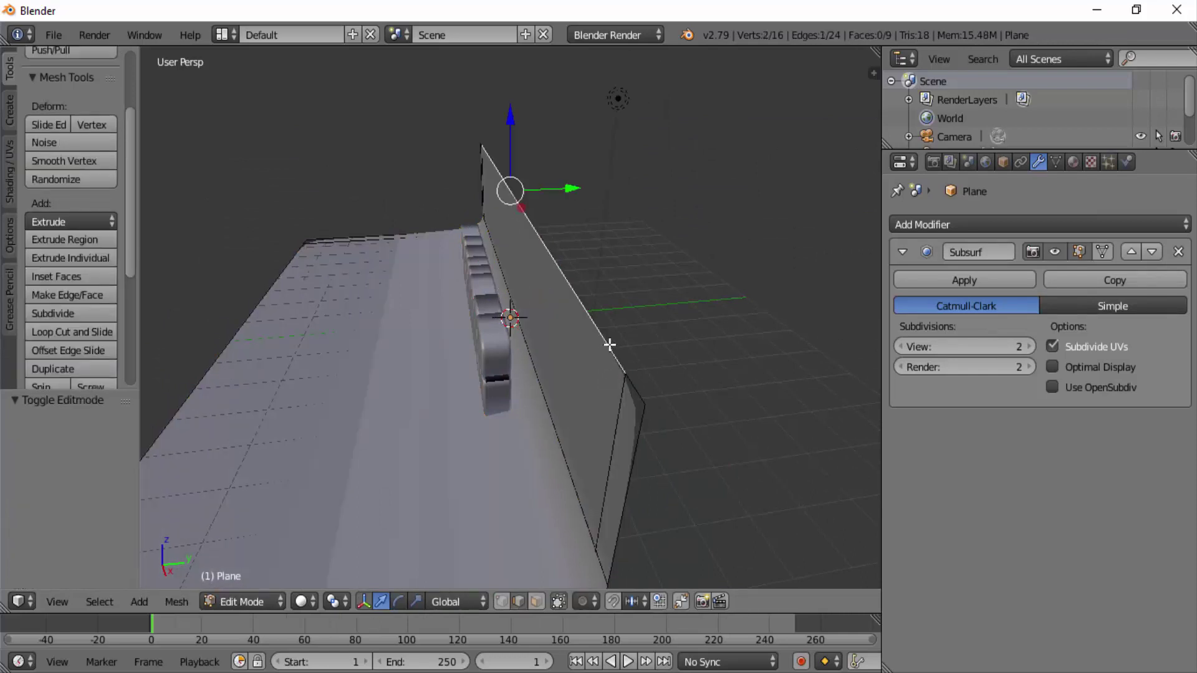
right_click(635, 392, "shift")
middle_click_drag(631, 393, 256, 187)
right_click(172, 245, "shift")
middle_click_drag(369, 260, 256, 262)
Step: Extrude the selected top edges 3.218 straight up along Z
key("e")
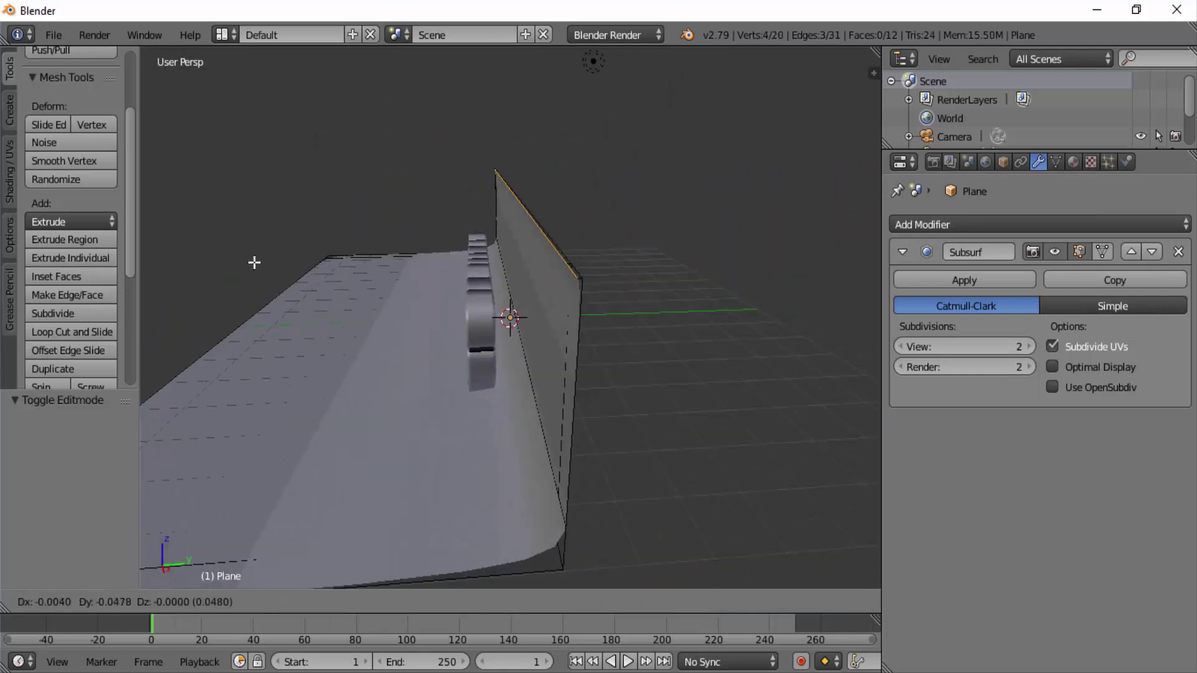
key("z")
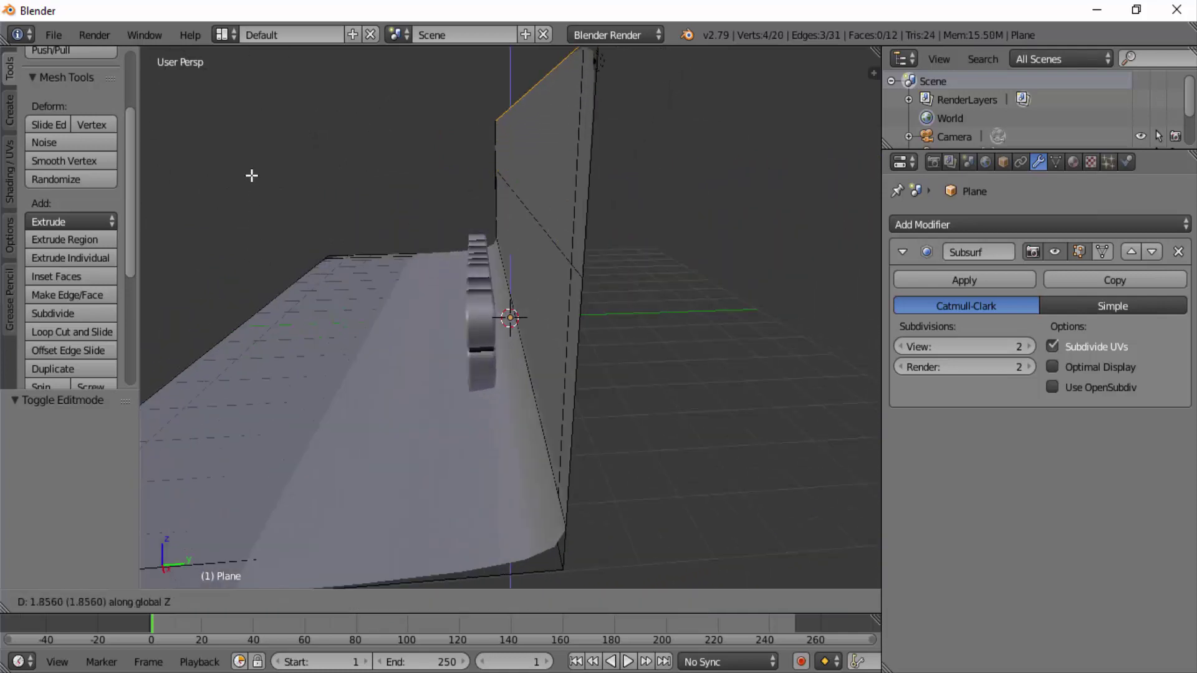
left_click(253, 121)
middle_click_drag(321, 204, 554, 214)
scroll(540, 284, "up", 2)
middle_click_drag(541, 284, 583, 305)
key("Tab")
right_click(586, 310)
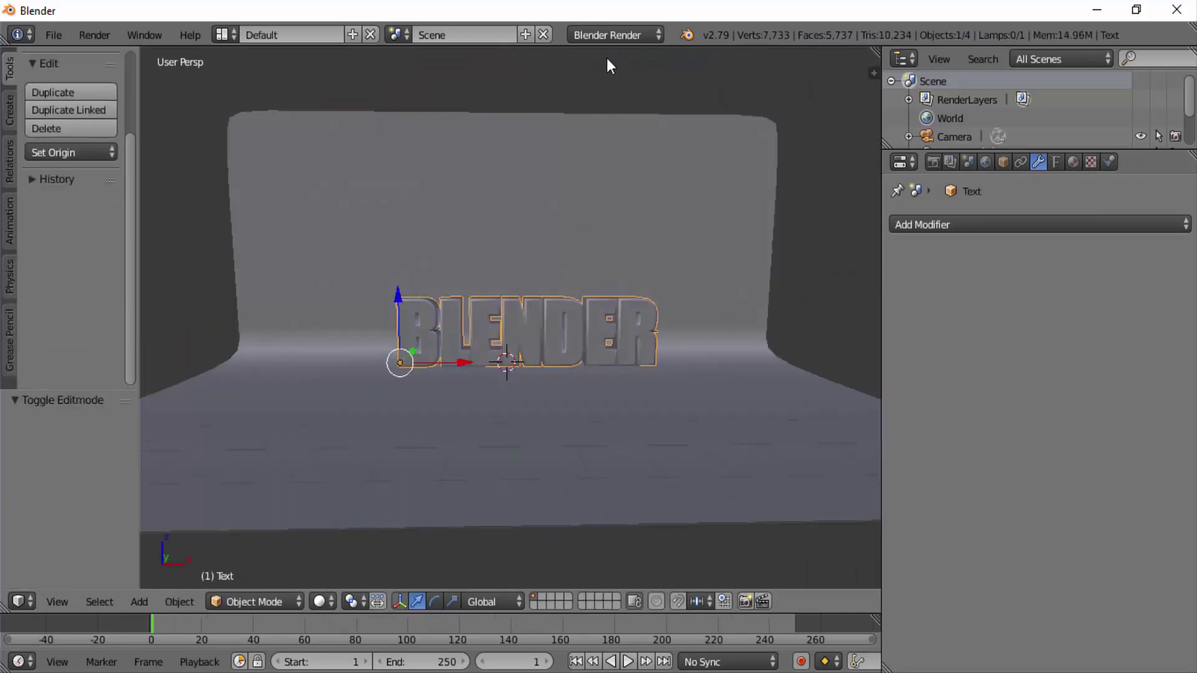
Step: Switch the render engine to Cycles and give the BLENDER text a new Diffuse material, Material.001
left_click(607, 31)
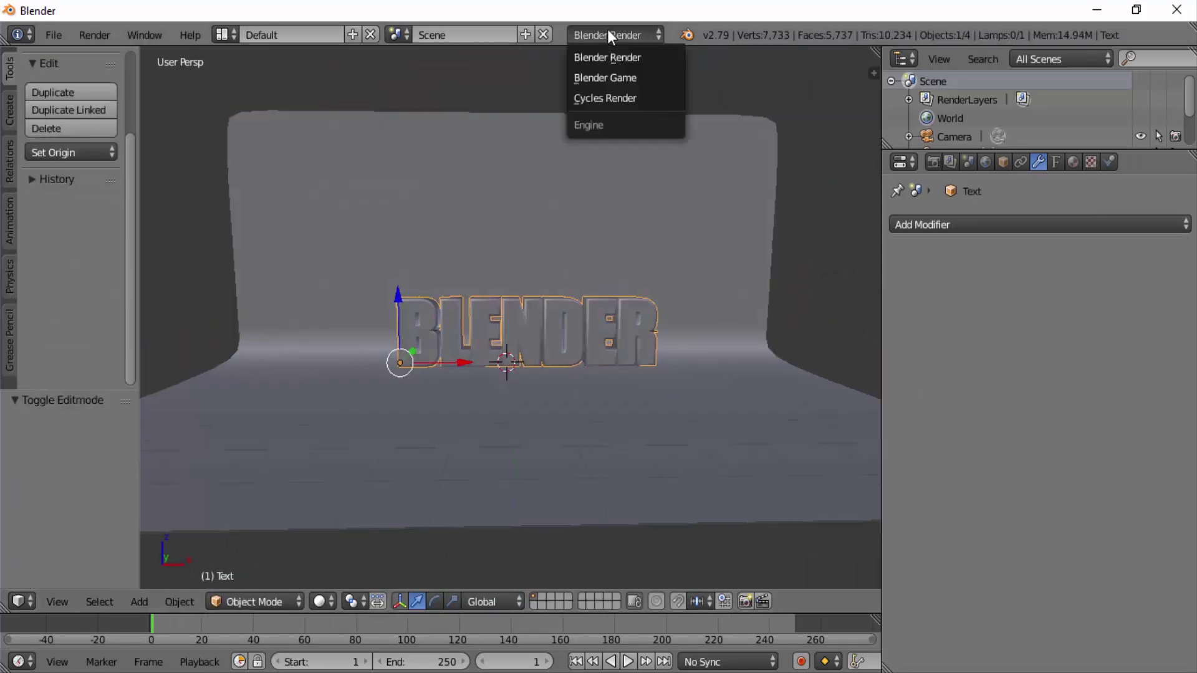
left_click(616, 100)
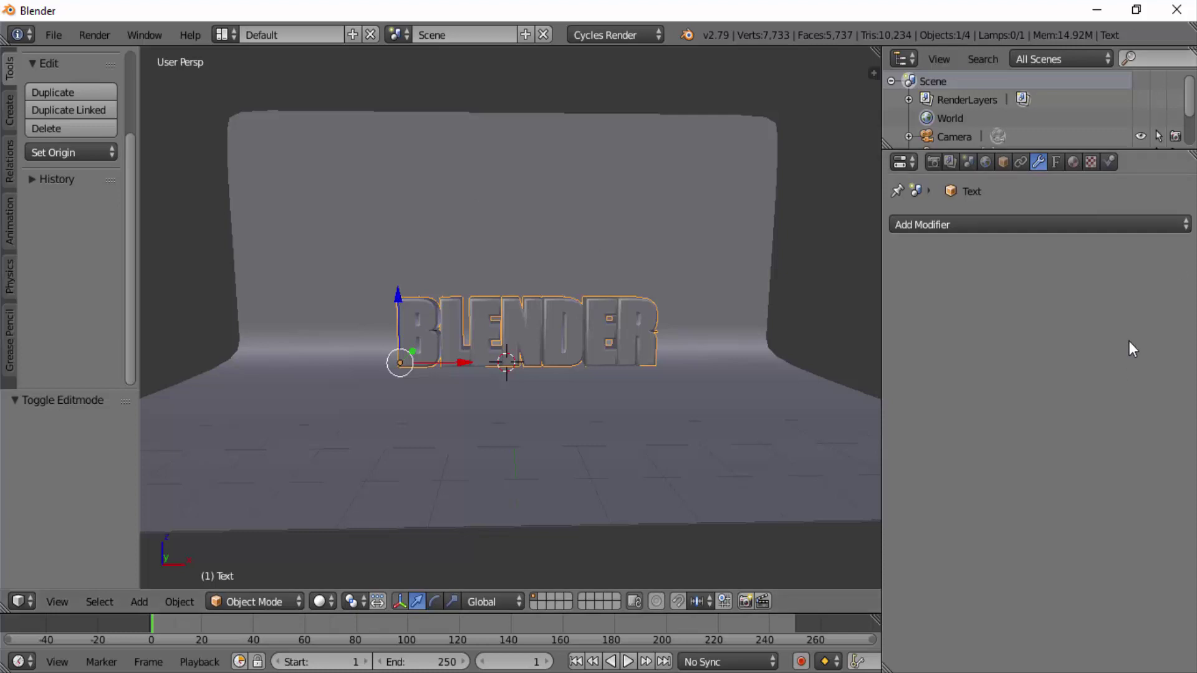
left_click(1074, 163)
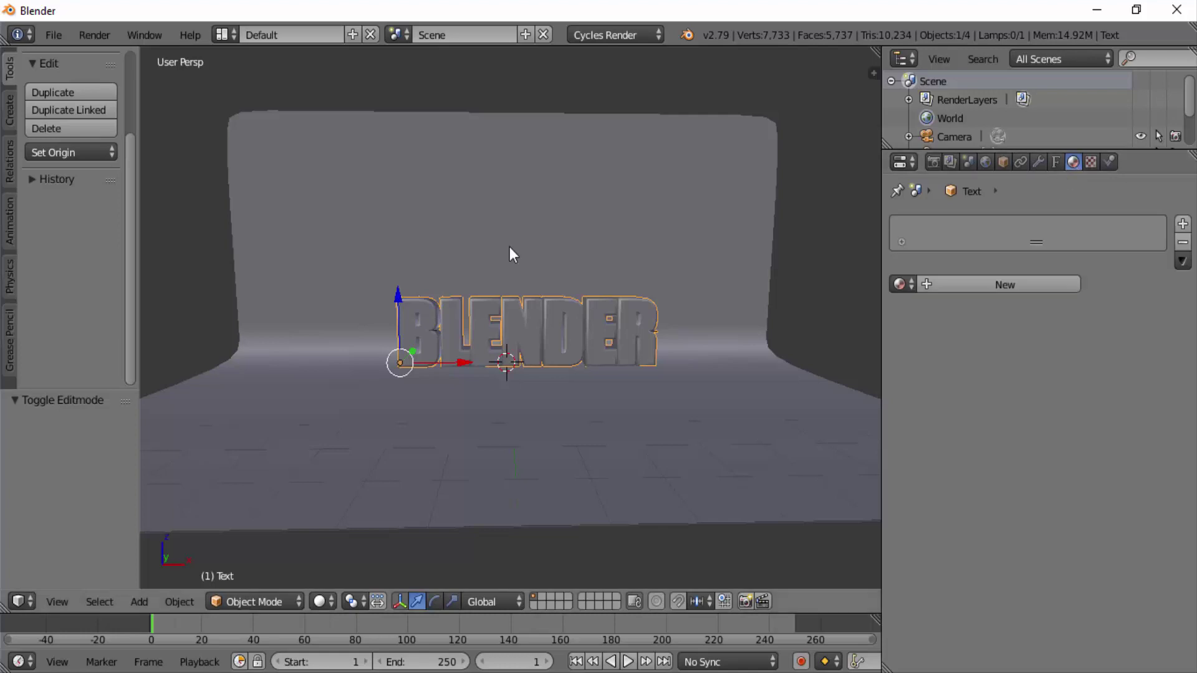
left_click(1004, 284)
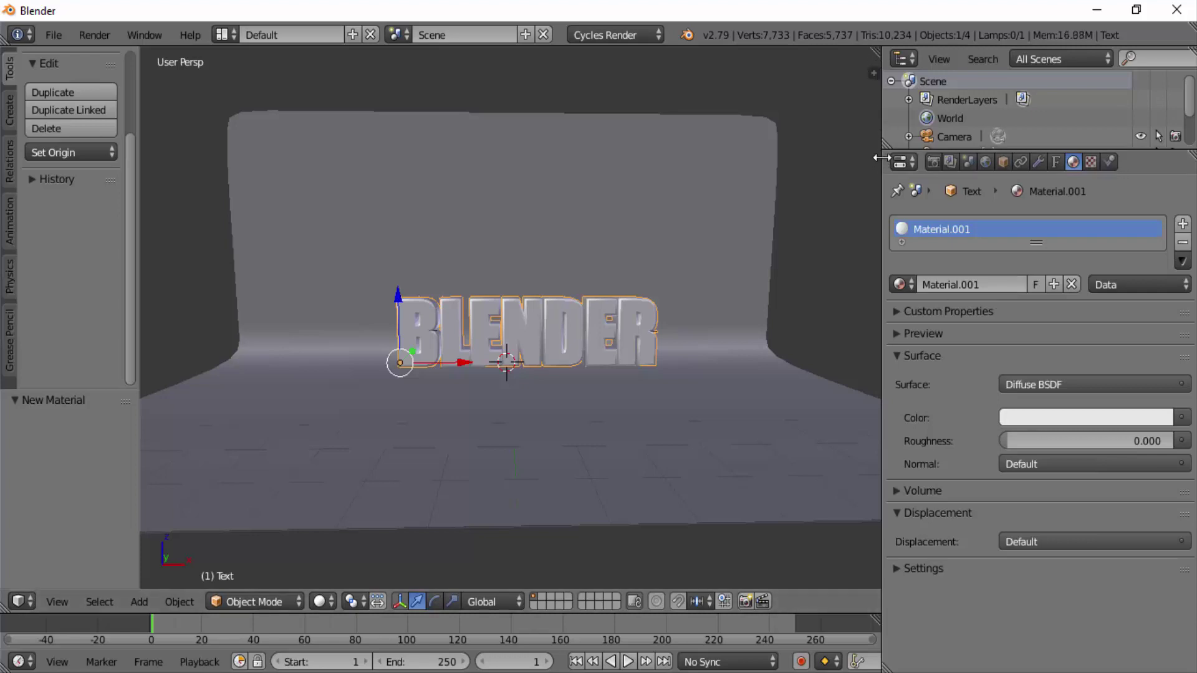
left_click_drag(882, 212, 991, 224)
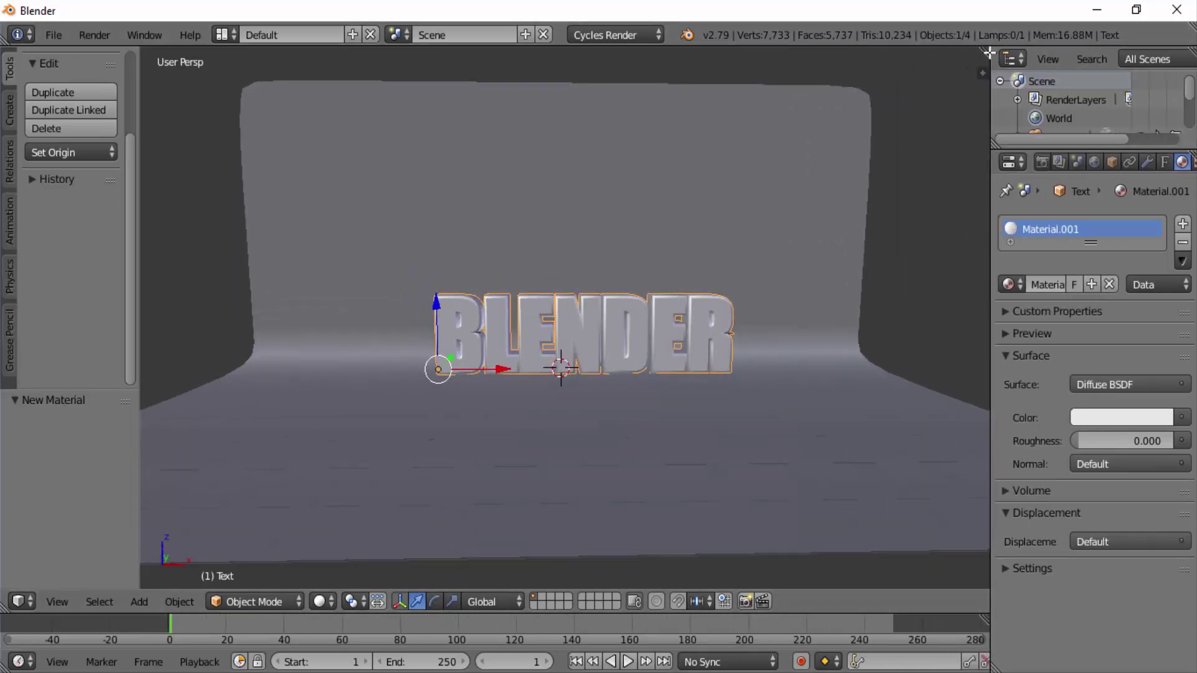
Step: Split the 3D view and turn the right pane into a Node Editor
left_click_drag(989, 53, 542, 143)
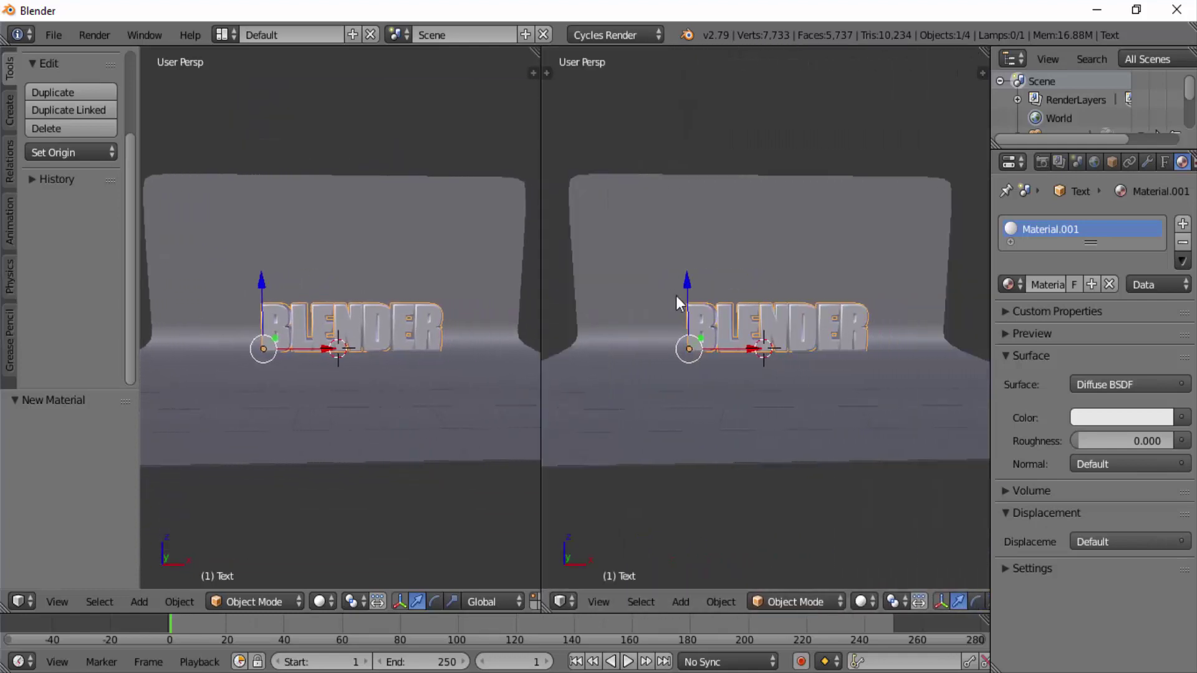
left_click(563, 602)
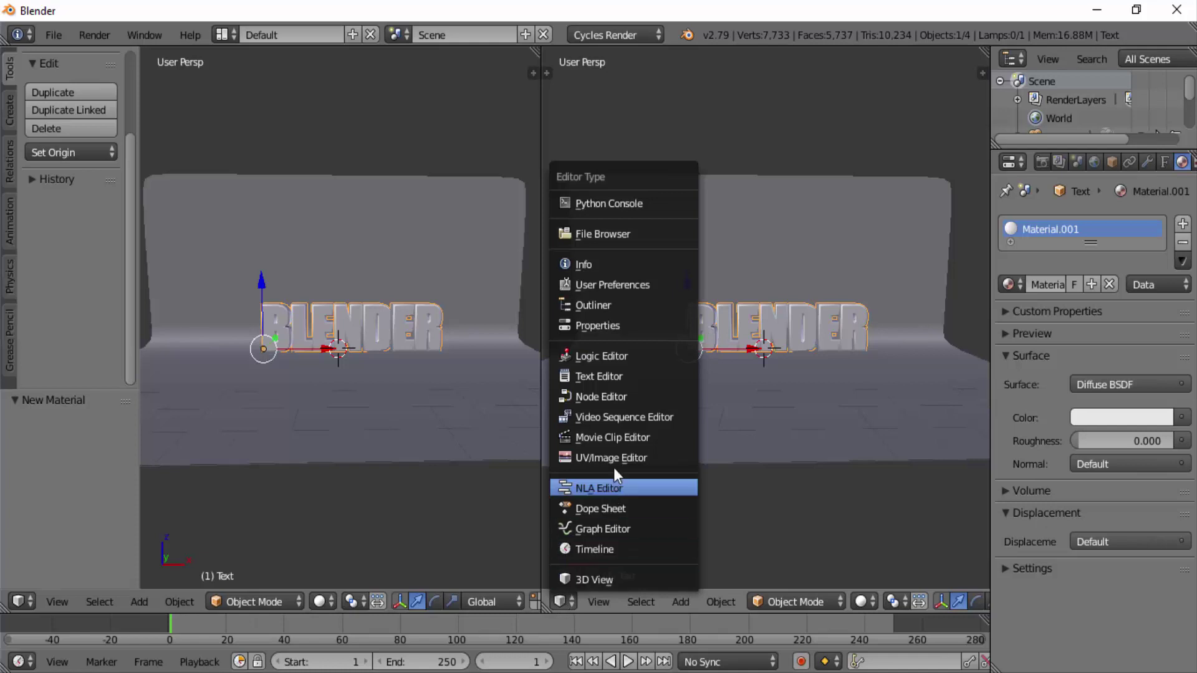
left_click(615, 399)
key("n")
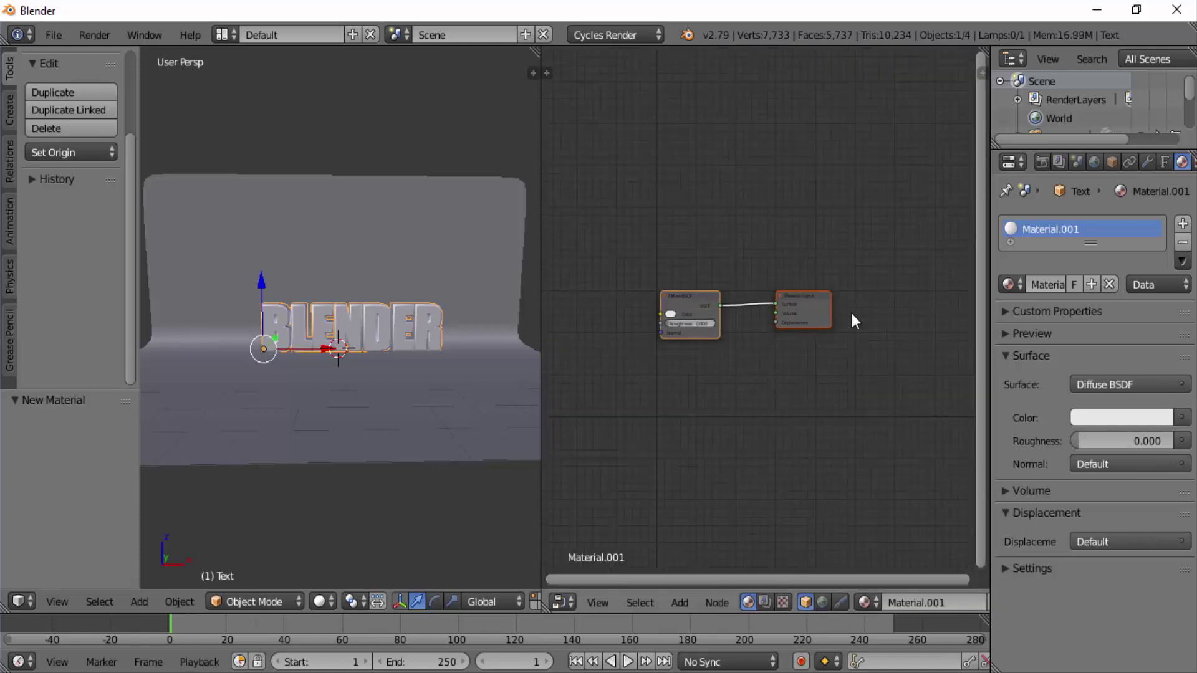
scroll(852, 313, "up", 3)
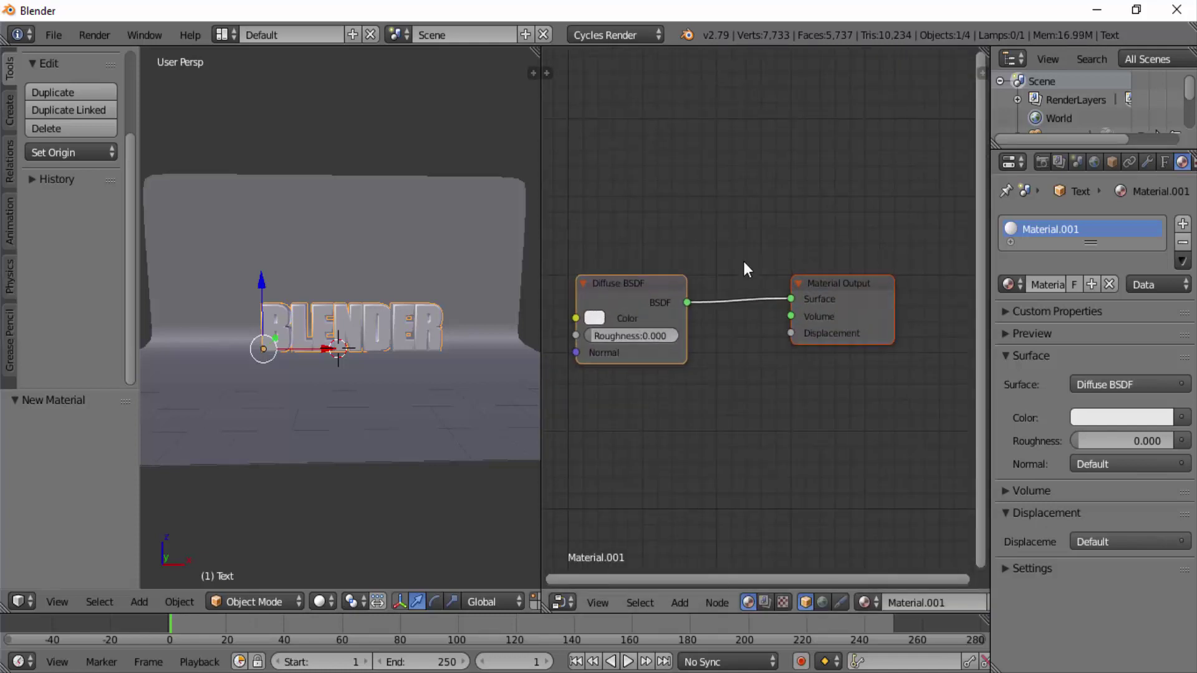
Step: Replace the Diffuse BSDF with a Principled BSDF wired into Material Output's Surface
key("x")
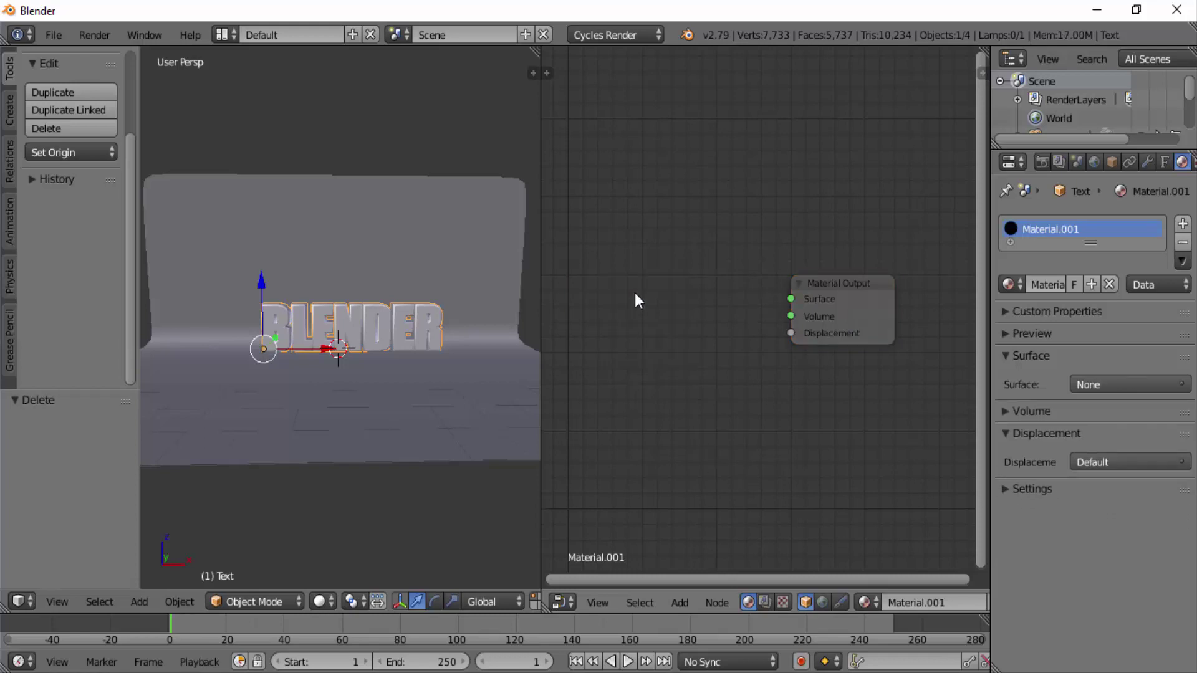
key("shift+a")
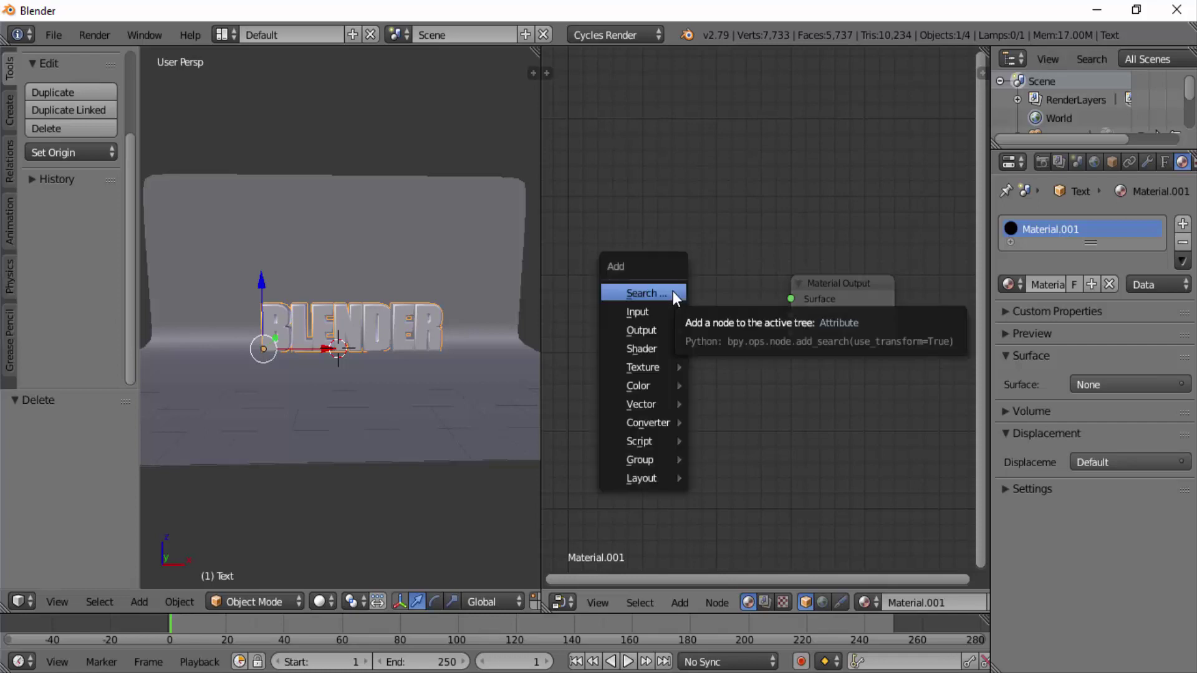
mouse_move(664, 347)
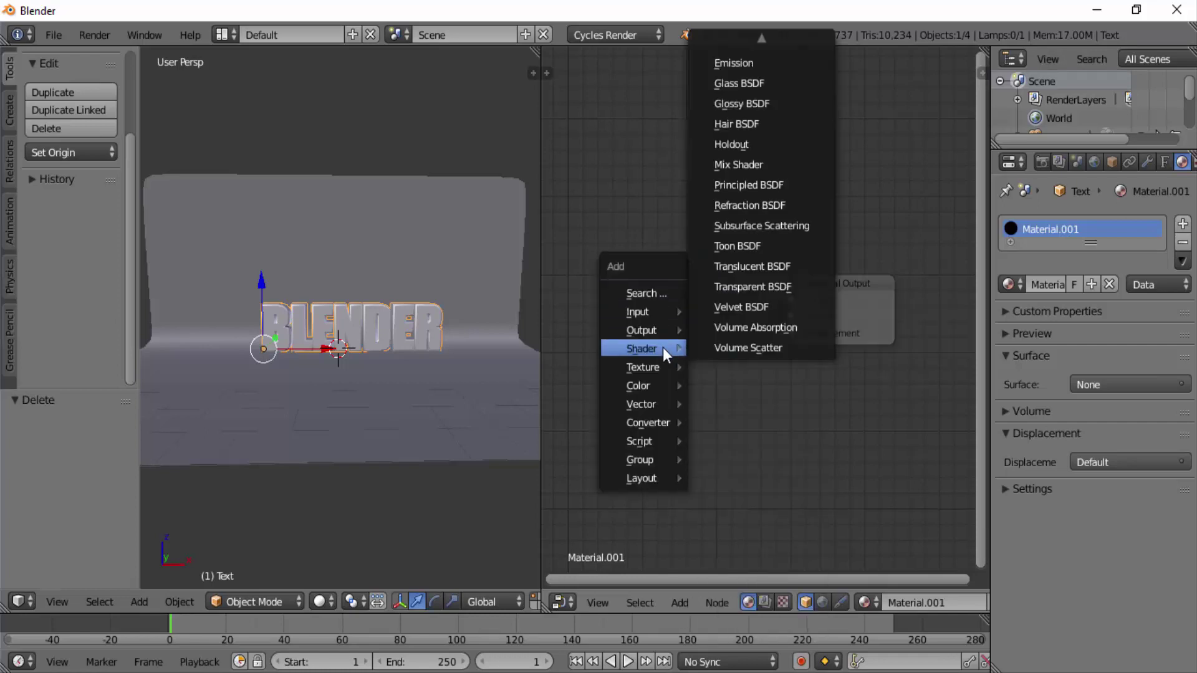
left_click(739, 187)
left_click(623, 213)
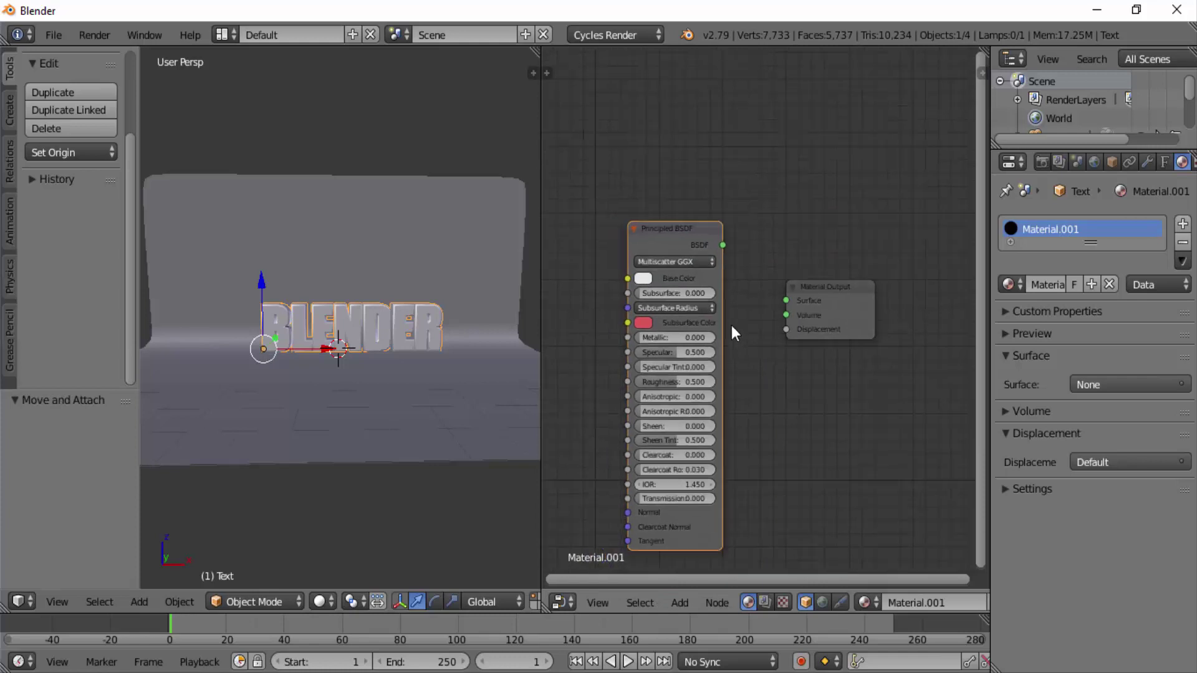
key("Home")
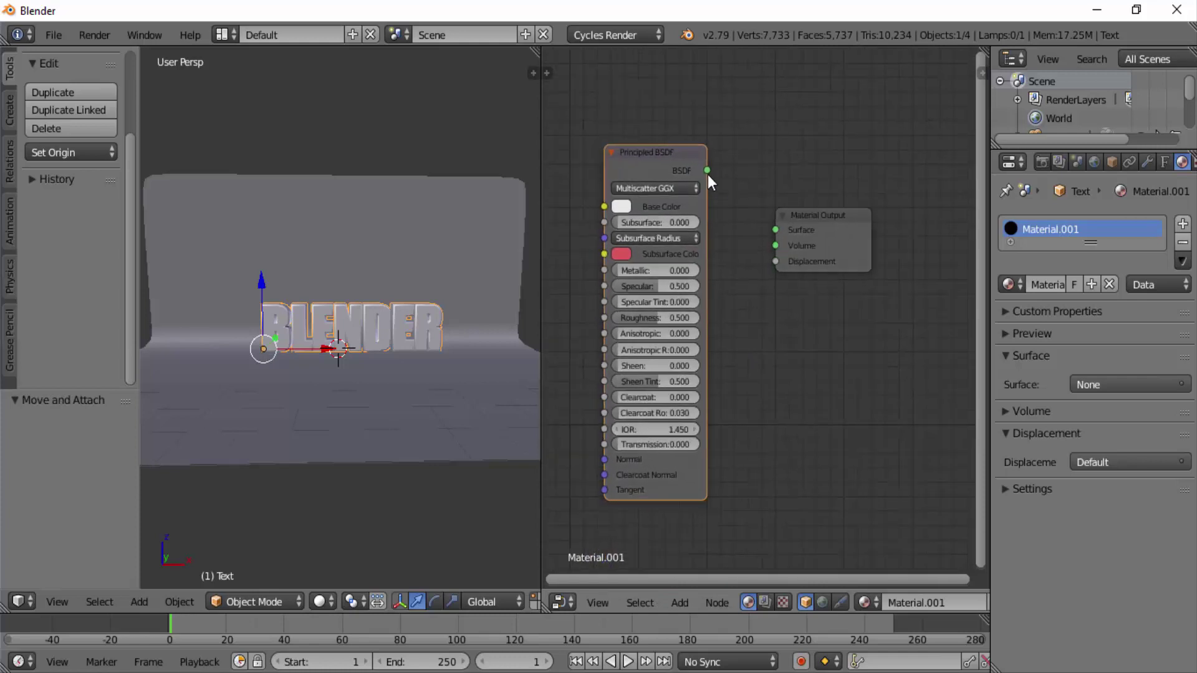
left_click_drag(708, 174, 738, 211)
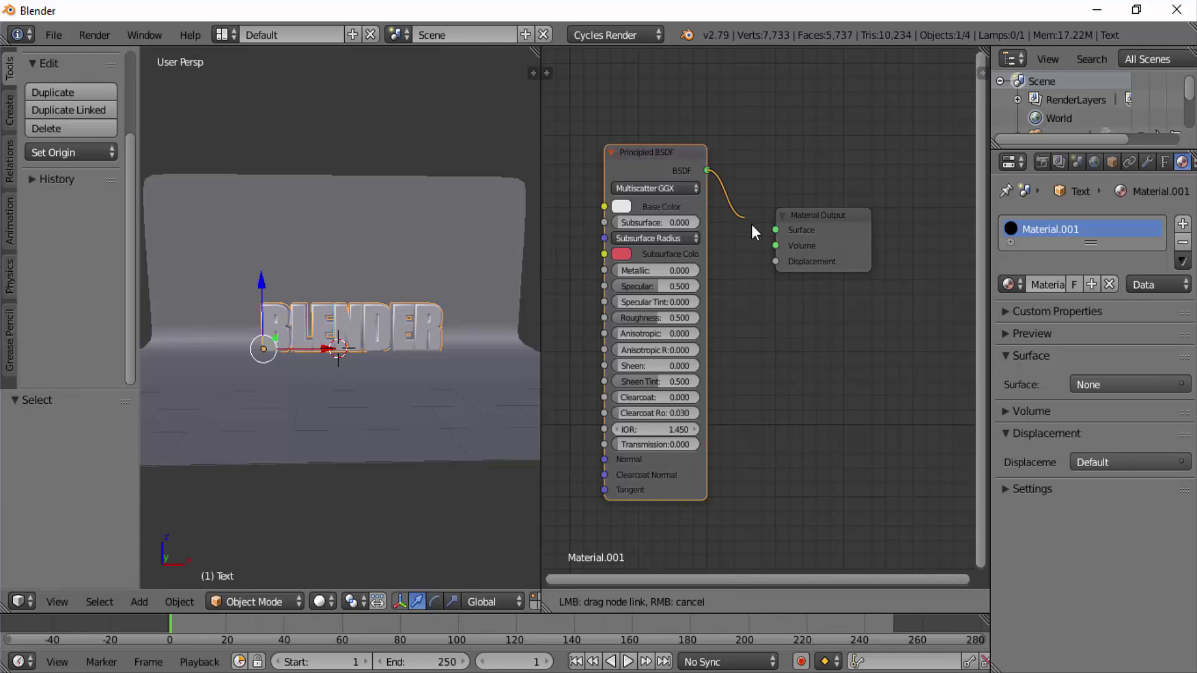
left_click_drag(751, 225, 776, 231)
scroll(362, 351, "up", 1)
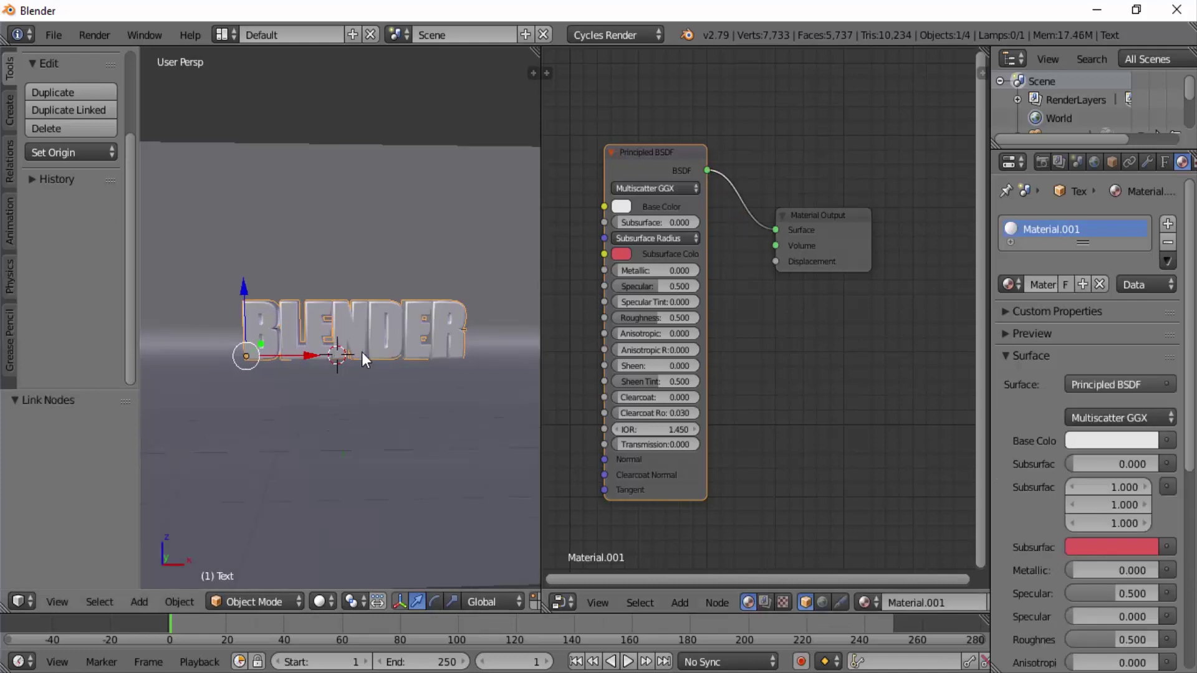
scroll(362, 352, "up", 1)
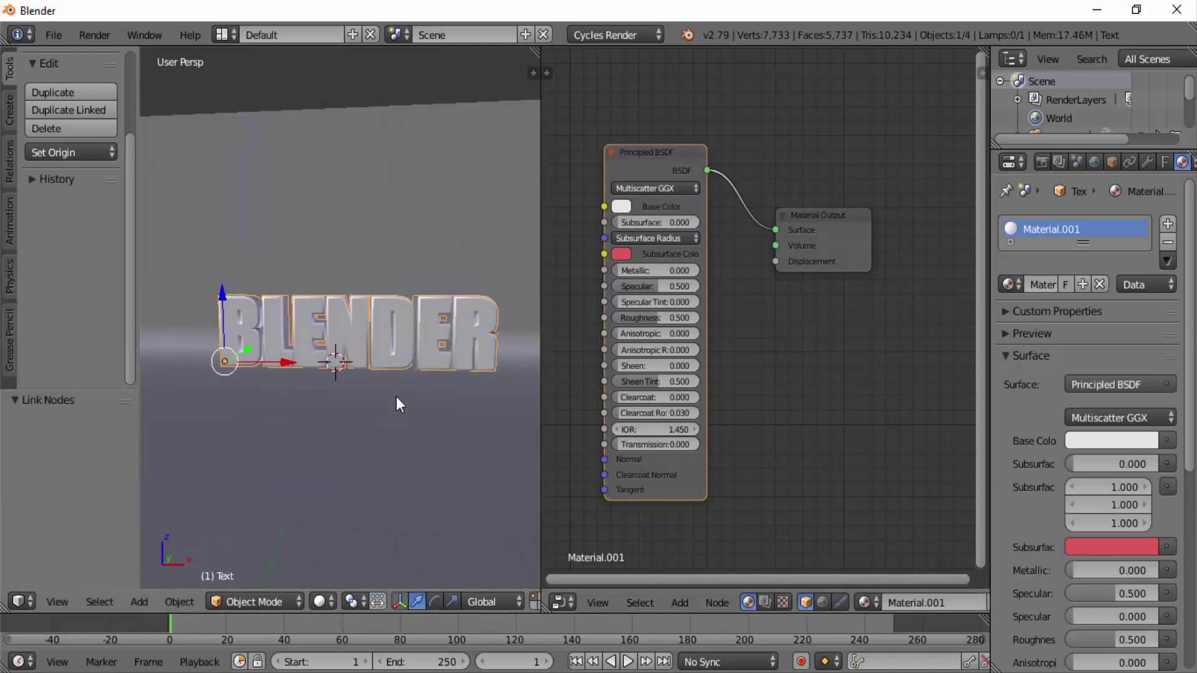
Step: Give the text's Principled BSDF Metallic 0.5 and a red Base Color, checking it in rendered preview
key("shift+z")
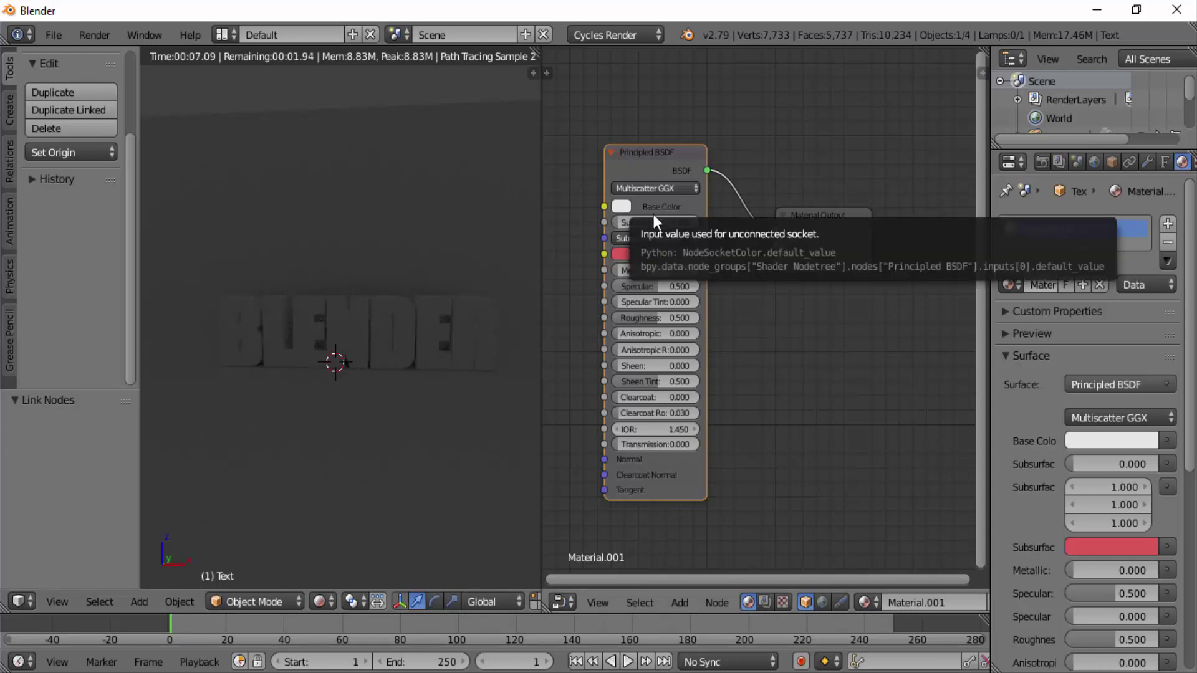
left_click(623, 272)
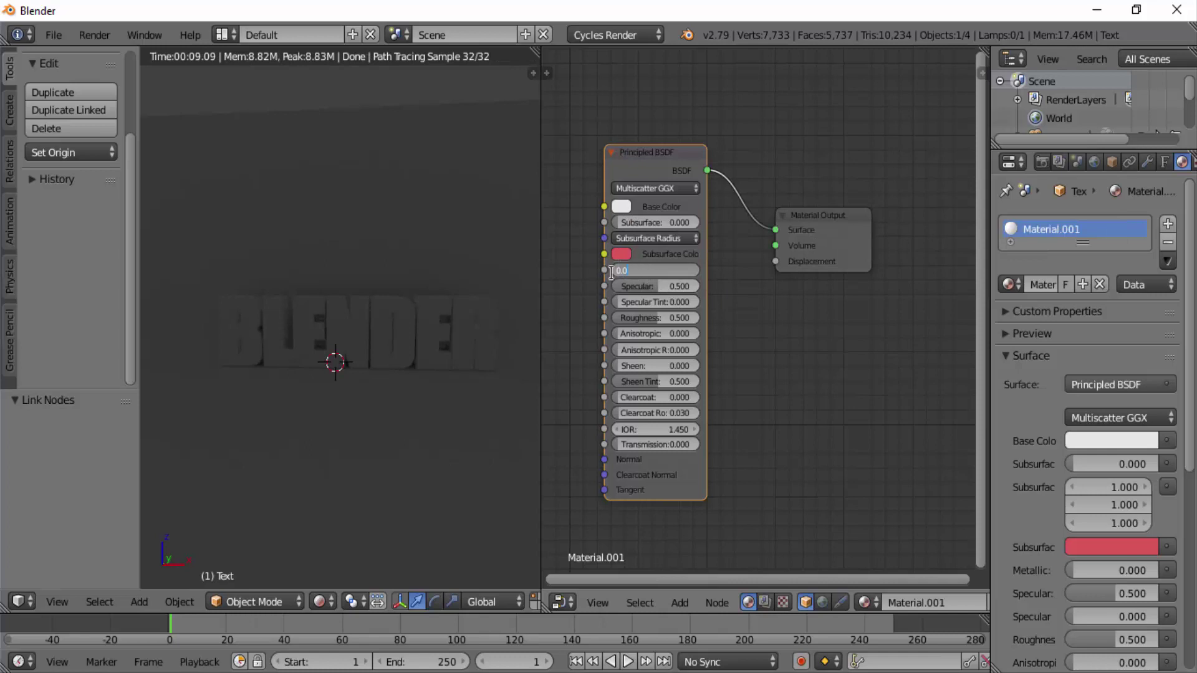
left_click(822, 369)
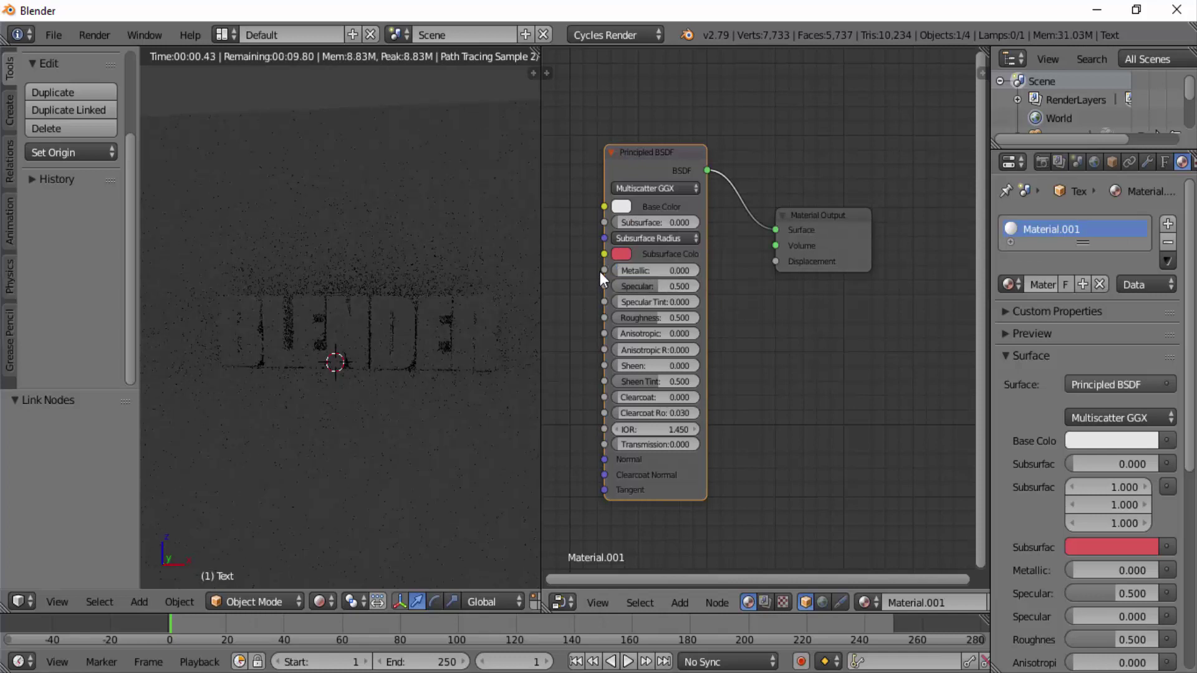
left_click_drag(626, 271, 659, 271)
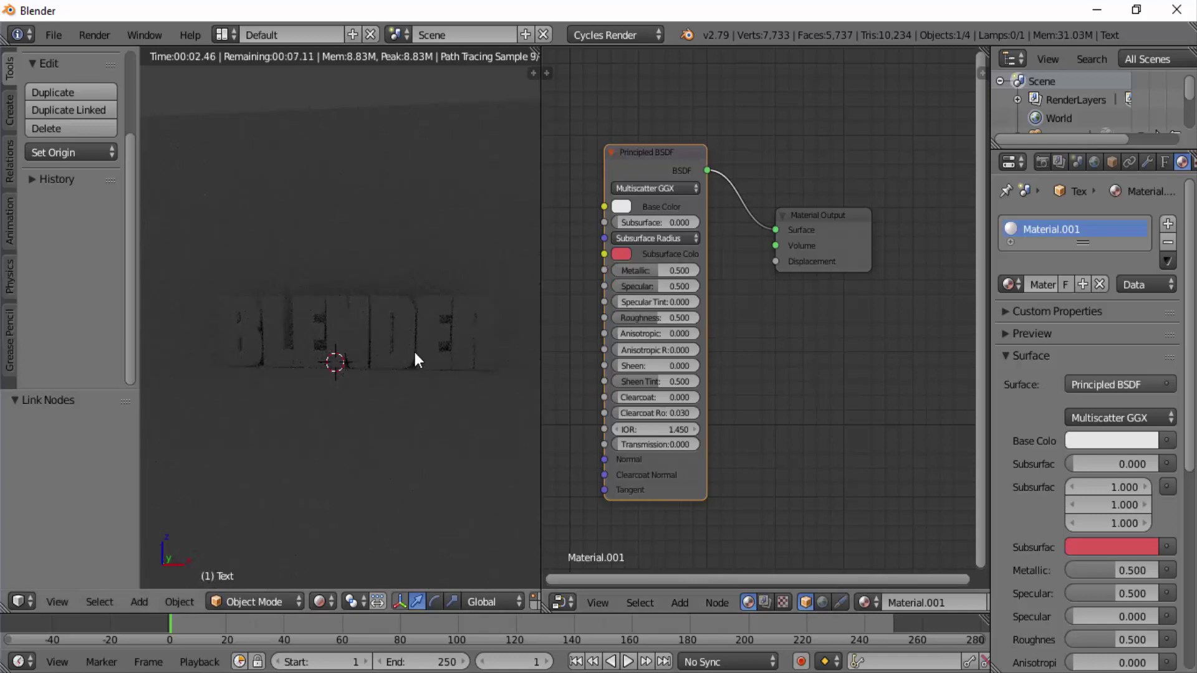
middle_click_drag(454, 380, 473, 384)
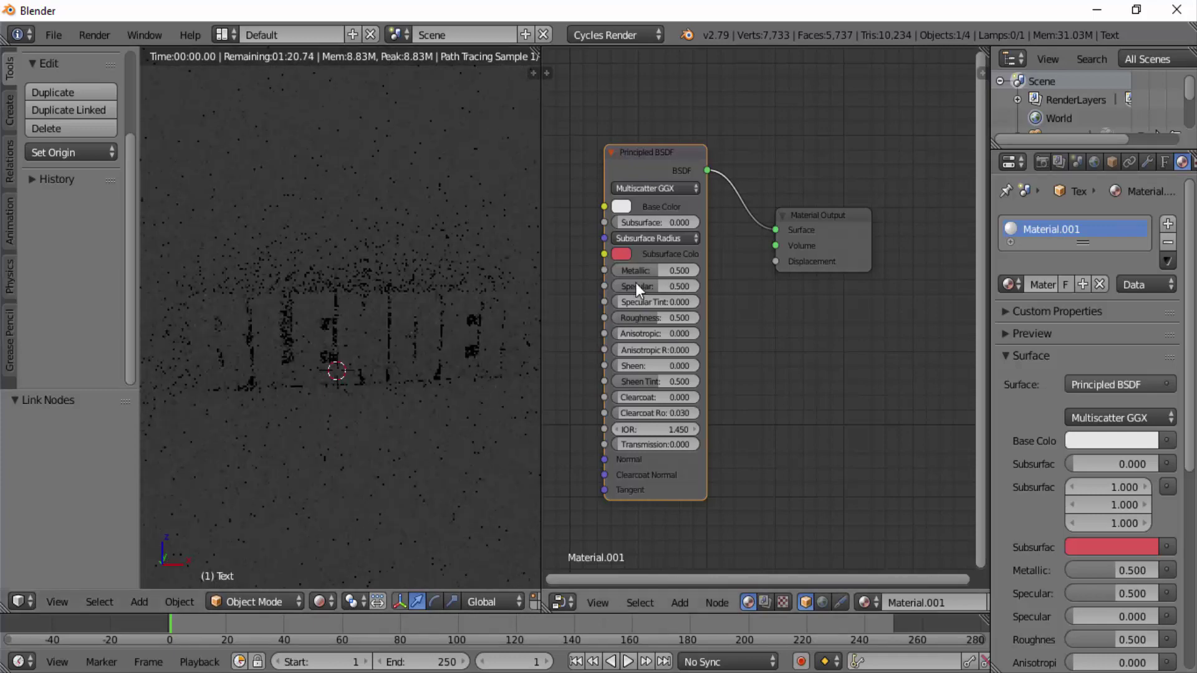
left_click(626, 211)
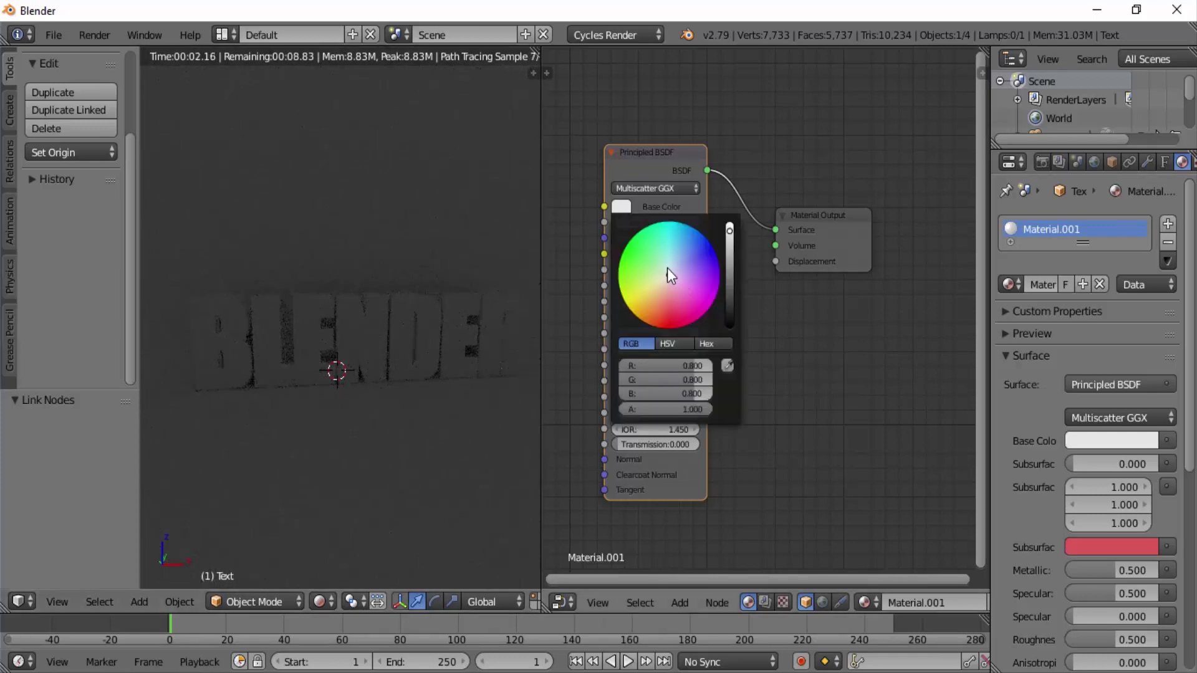
mouse_move(667, 271)
left_mouse_down()
mouse_move(673, 329)
mouse_move(669, 319)
left_mouse_up()
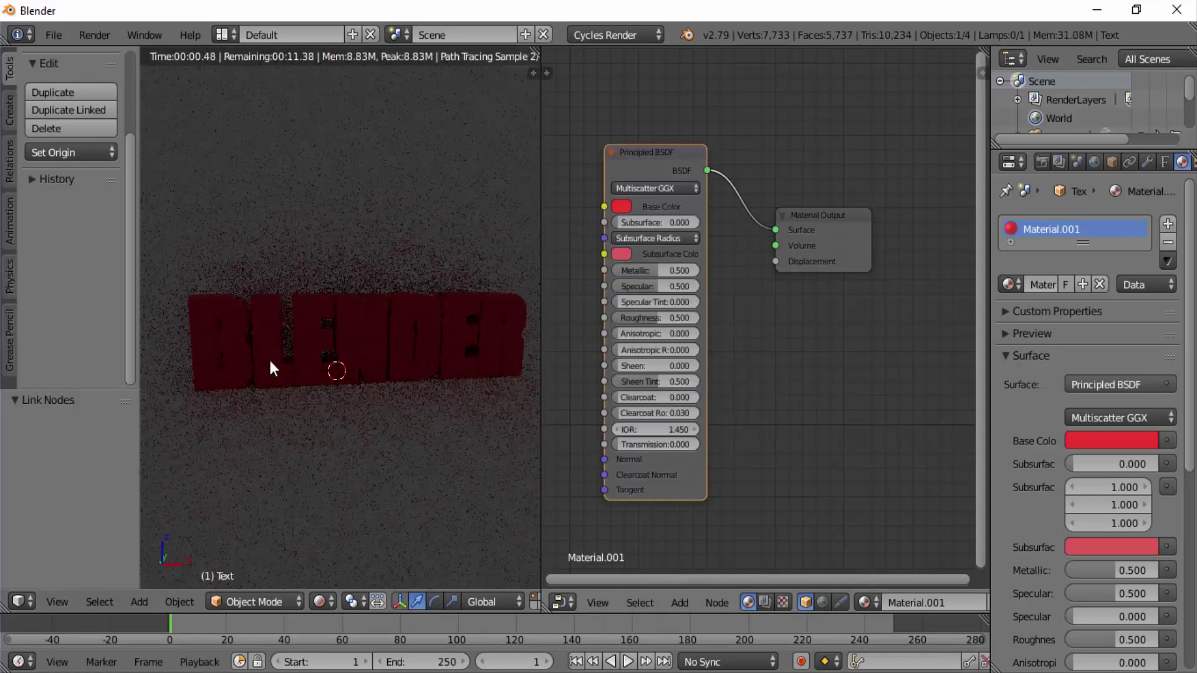
key("shift+z")
Step: Select the curved backdrop plane and give it a new material, Material.002
middle_click_drag(343, 421, 318, 499)
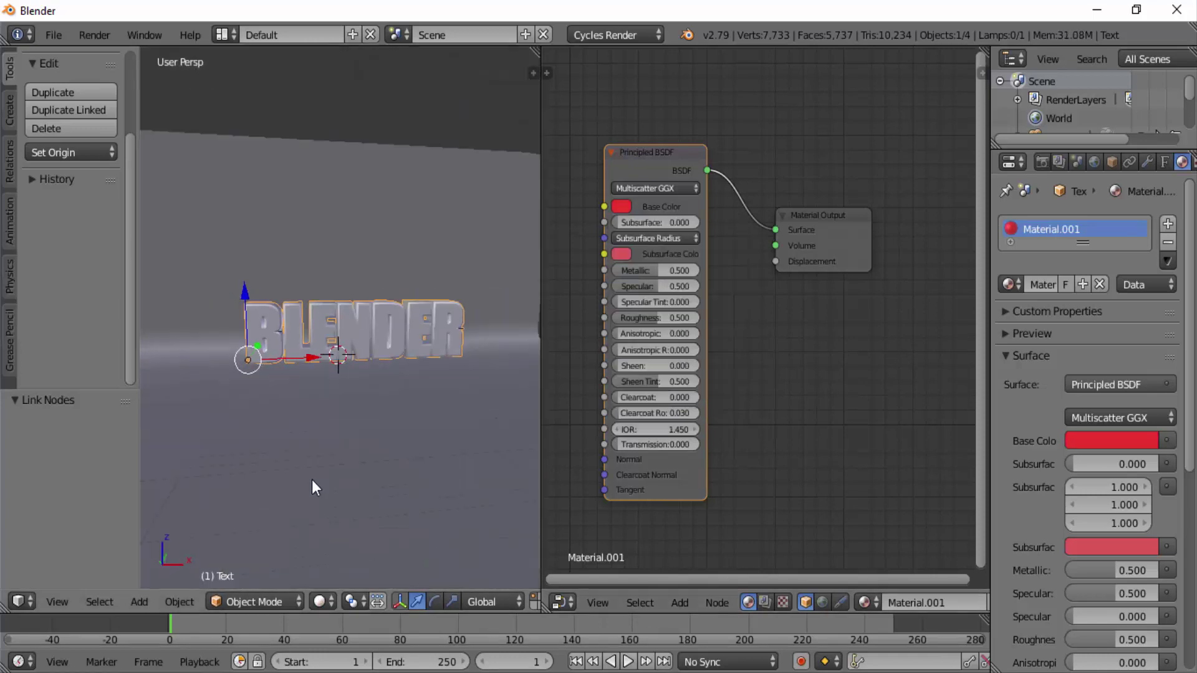
middle_click_drag(312, 481, 329, 456)
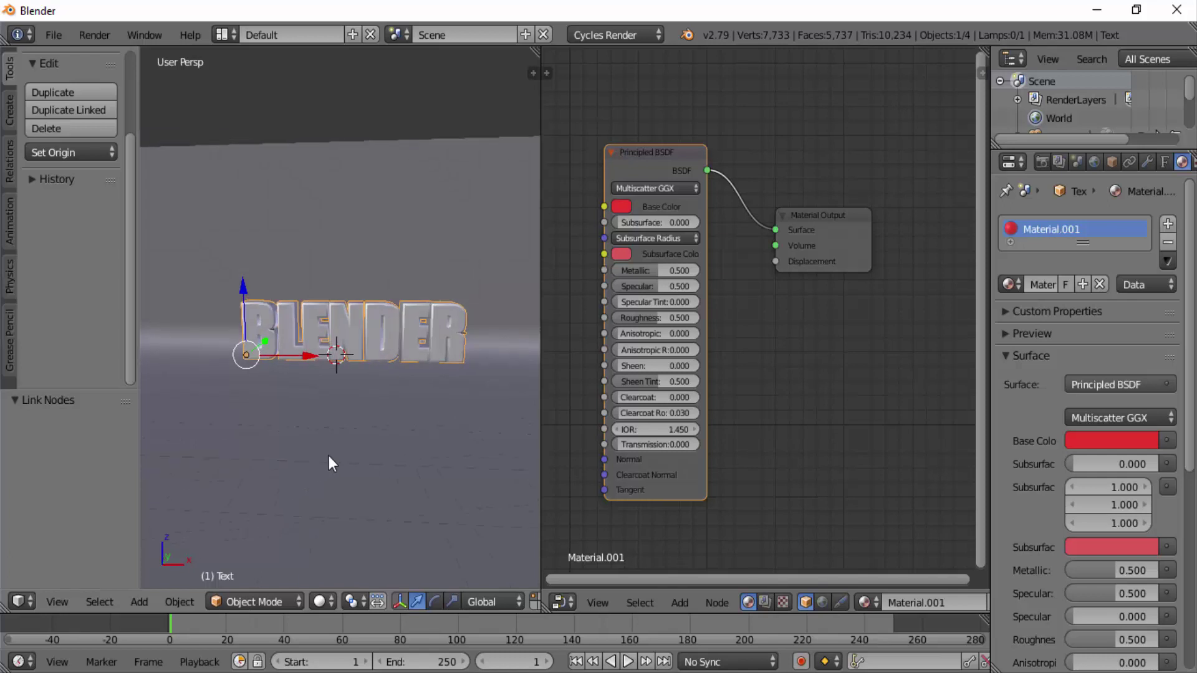
right_click(328, 455)
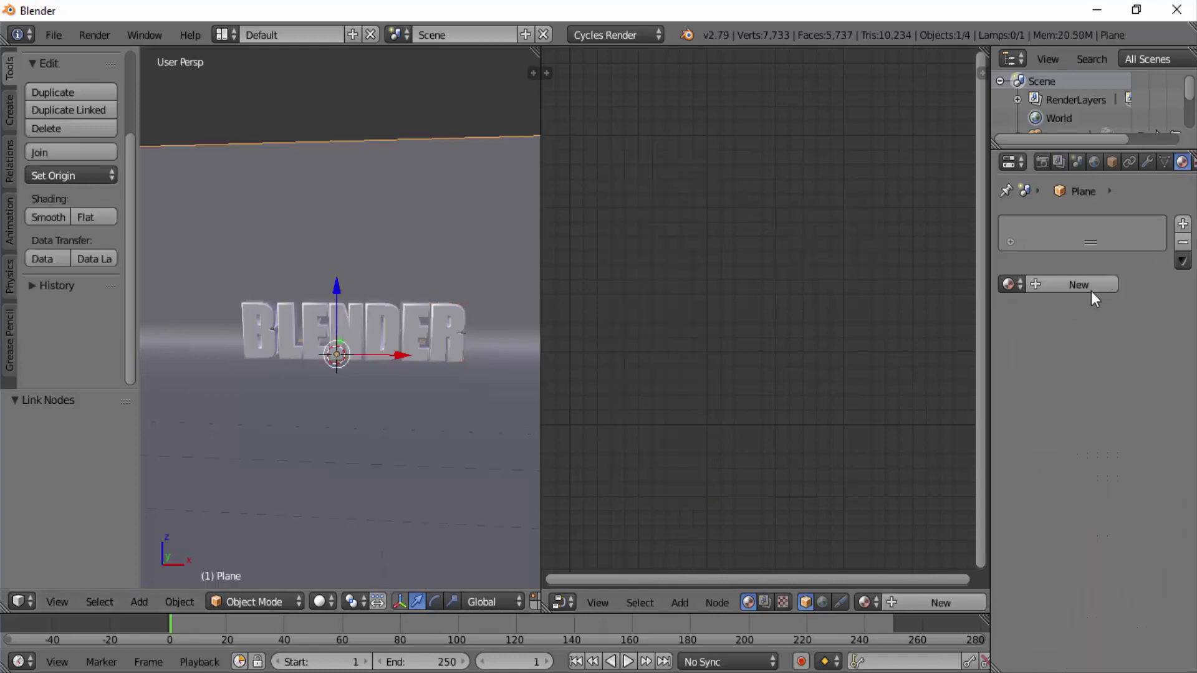
left_click(1054, 283)
scroll(696, 299, "up", 3)
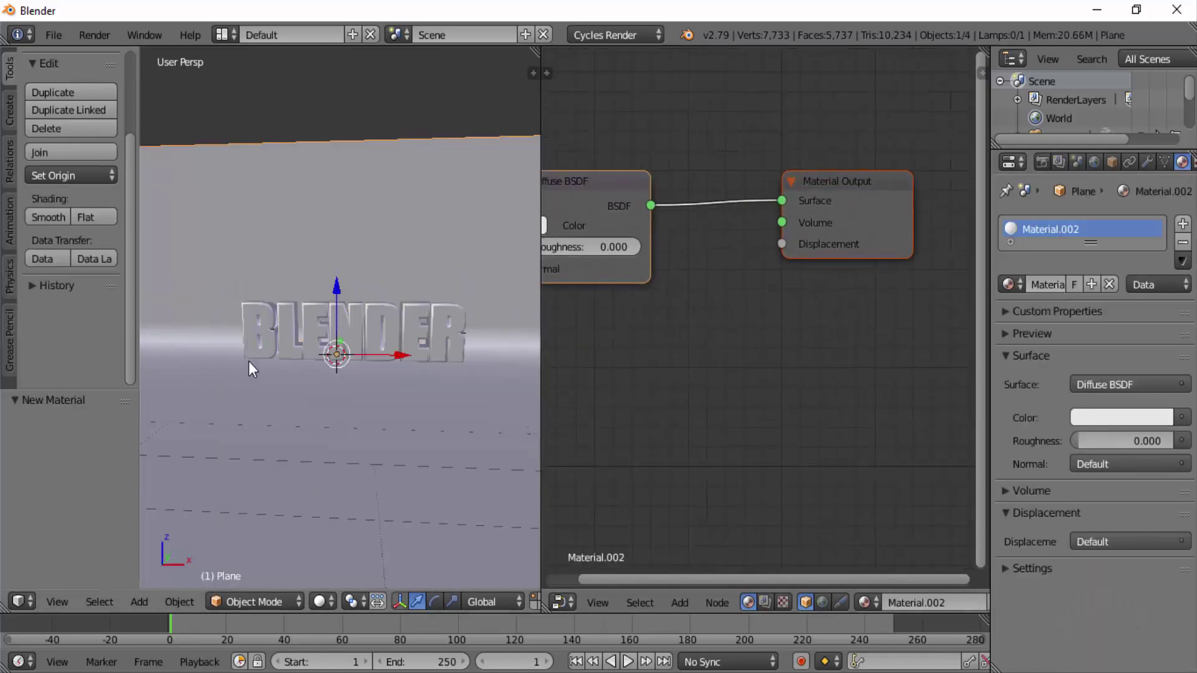
key("shift+z")
Step: Swap the backdrop's Diffuse BSDF for a Principled BSDF linked to the Surface output
middle_click_drag(678, 298, 710, 327)
right_click_drag(761, 192, 765, 391, "ctrl")
right_click(622, 232)
key("x")
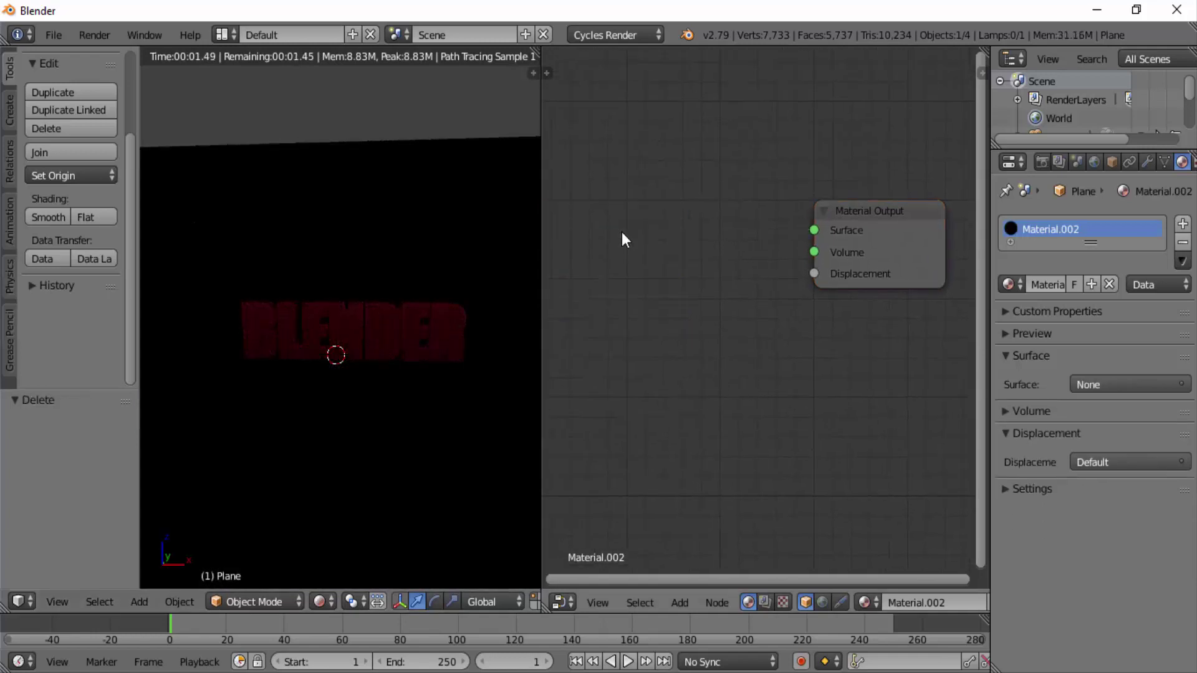
key("shift+a")
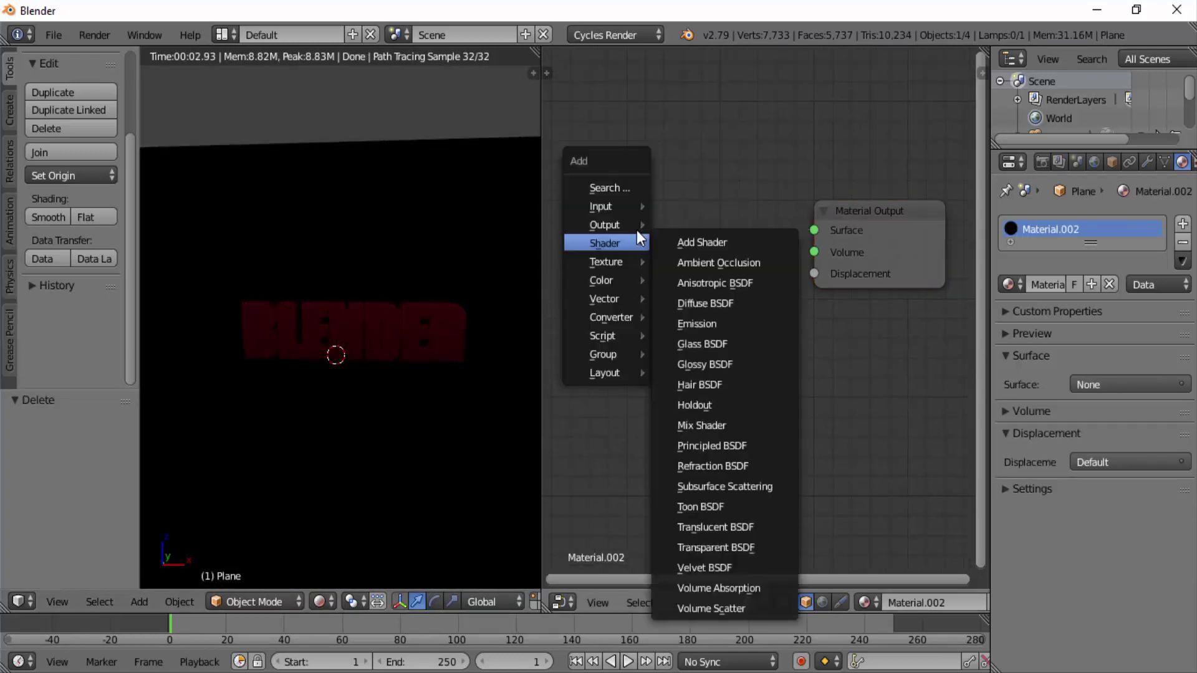
mouse_move(635, 234)
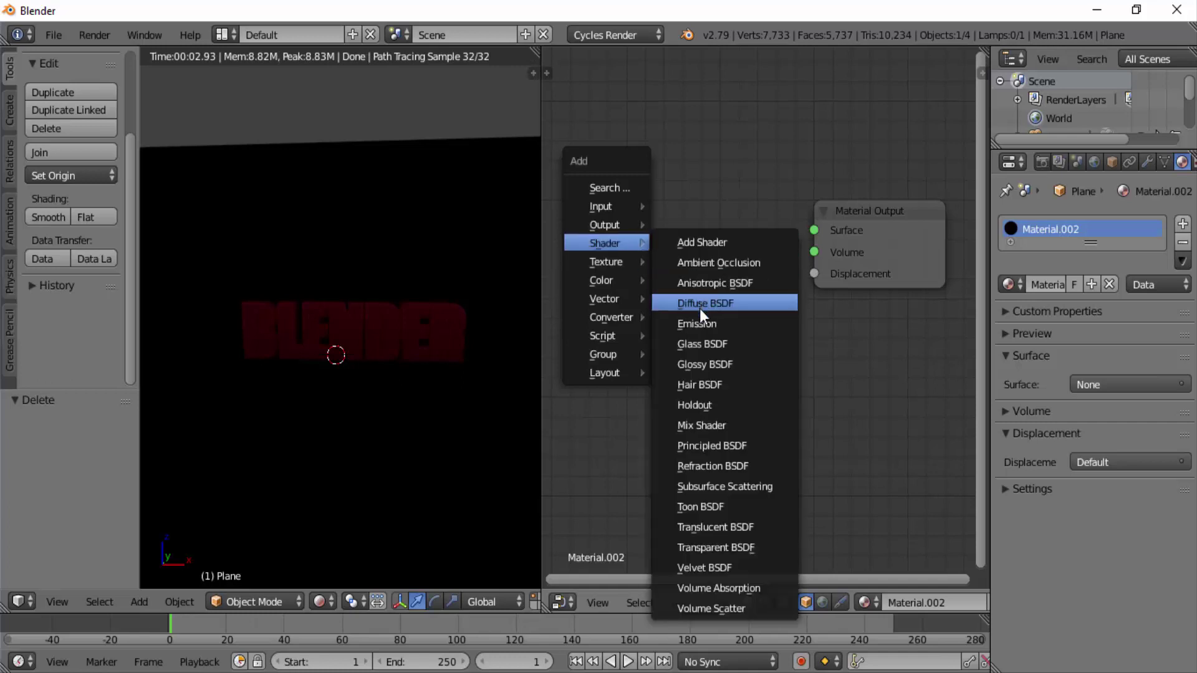
left_click(705, 446)
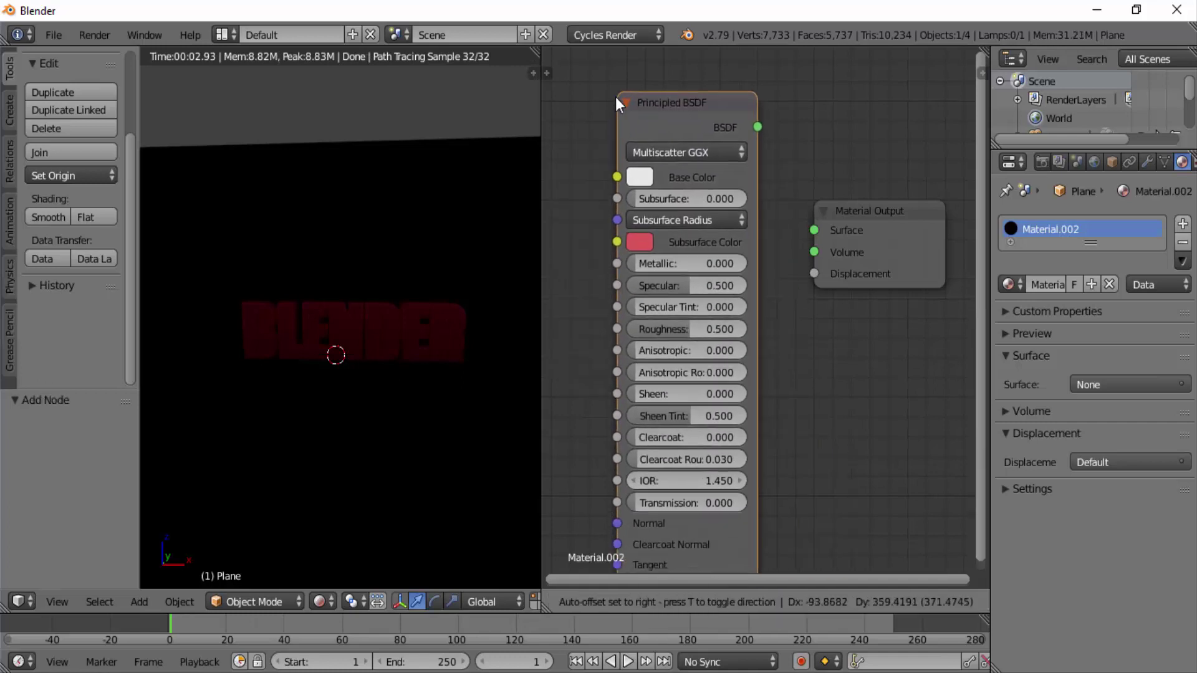
left_click(610, 103)
scroll(838, 378, "down", 1)
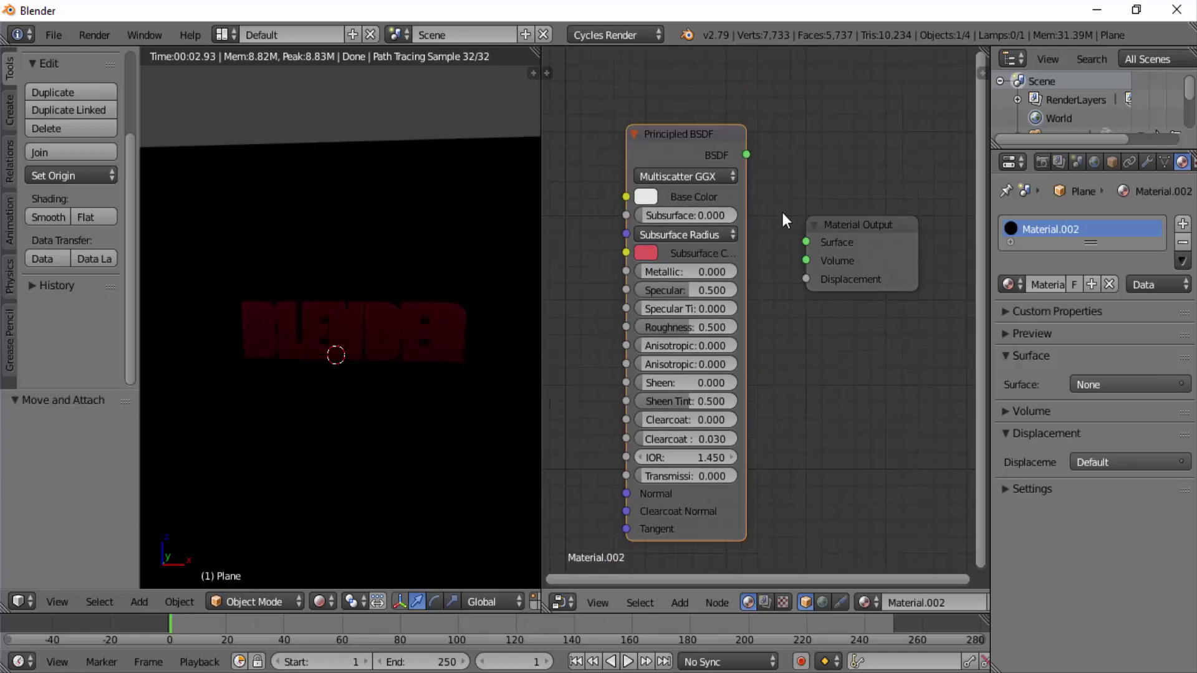
left_click_drag(746, 155, 805, 243)
left_click_drag(746, 155, 806, 242)
scroll(398, 372, "up", 3)
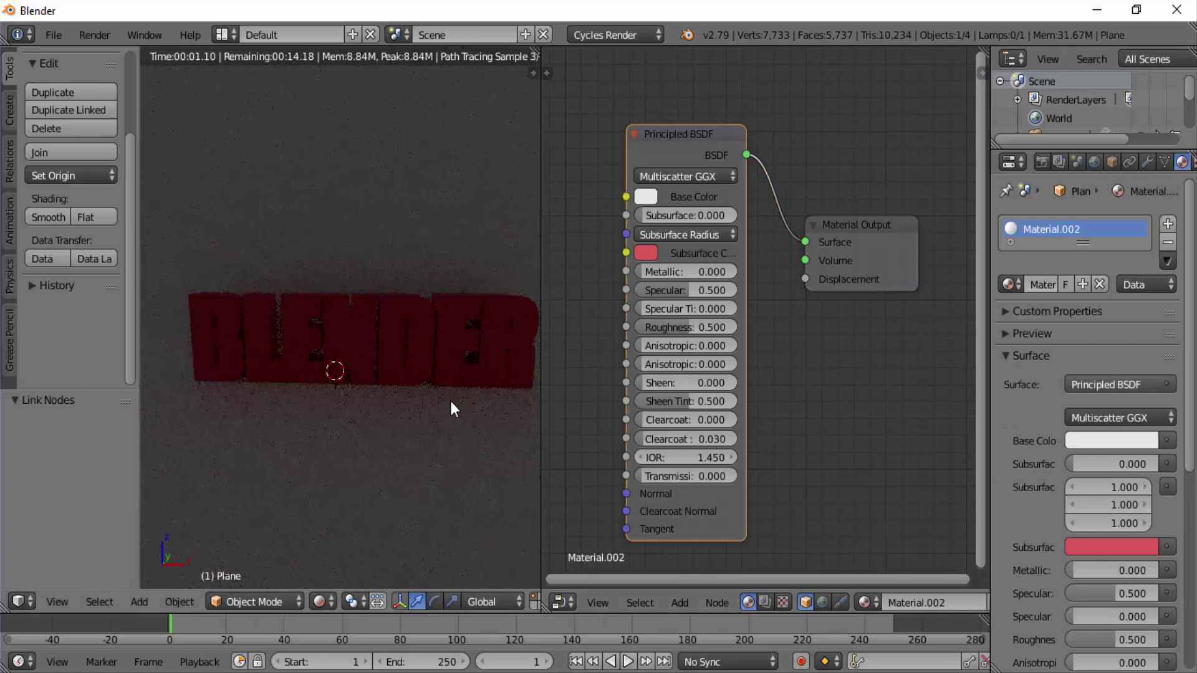
scroll(452, 402, "down", 1)
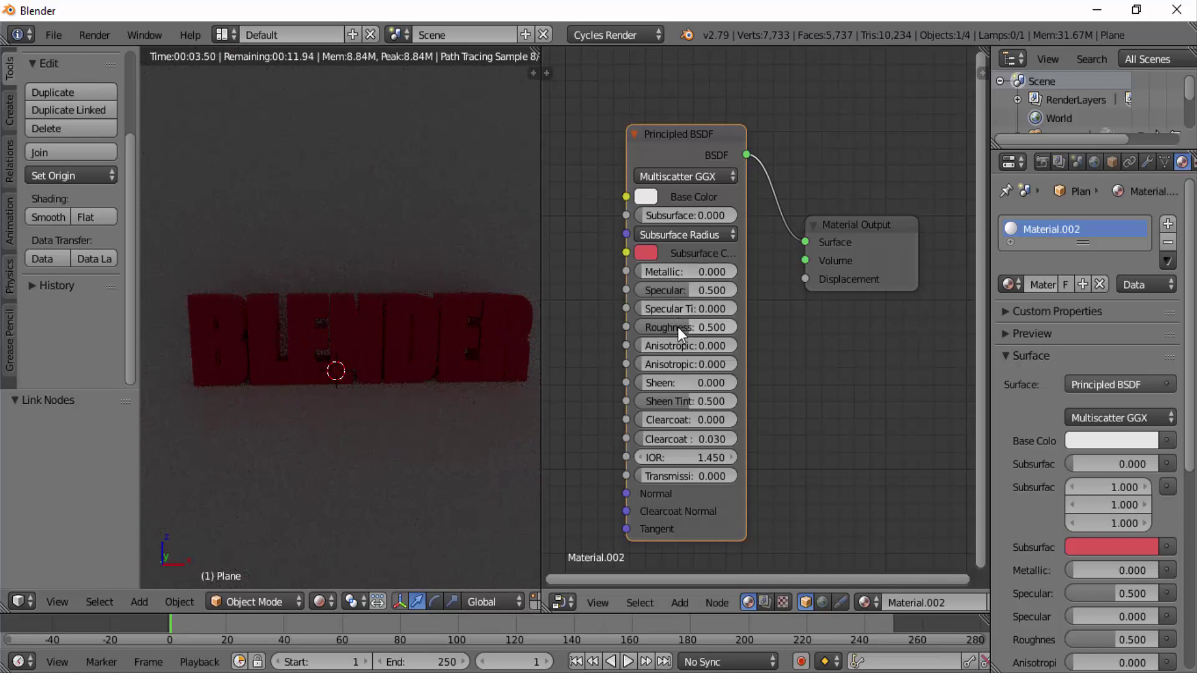
Step: Set the backdrop's Roughness to 0.2 and Metallic to about 0.508, then close the node editor
left_click_drag(679, 327, 630, 326)
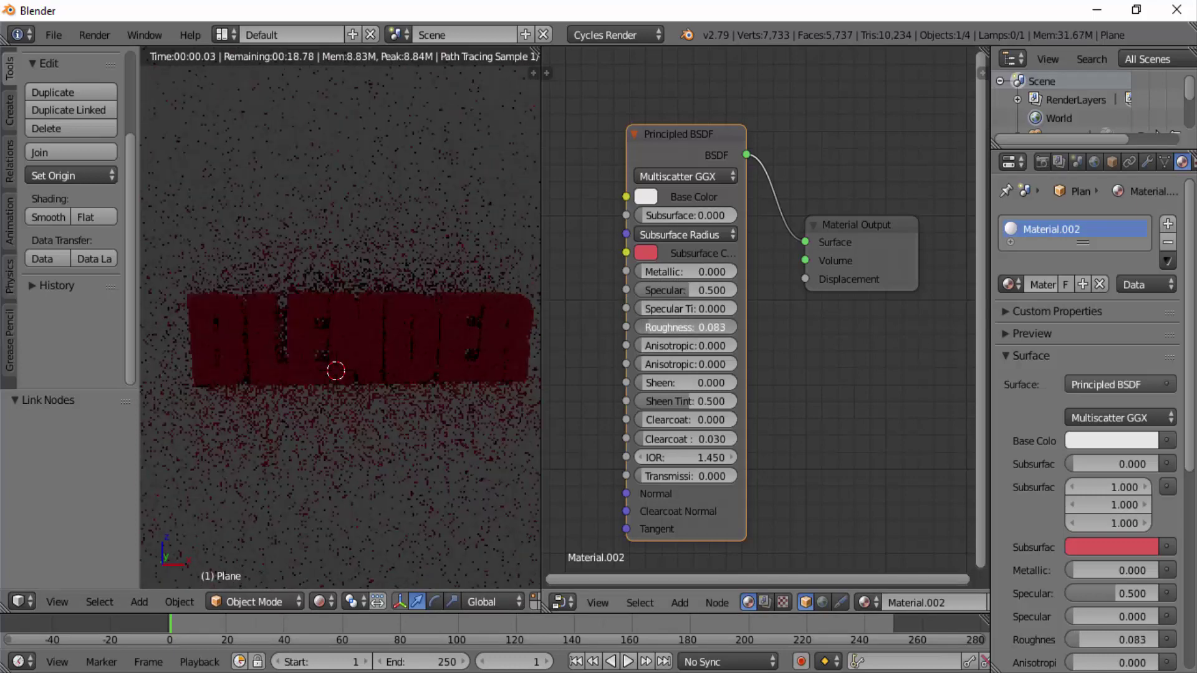
left_click(693, 323)
key("Home")
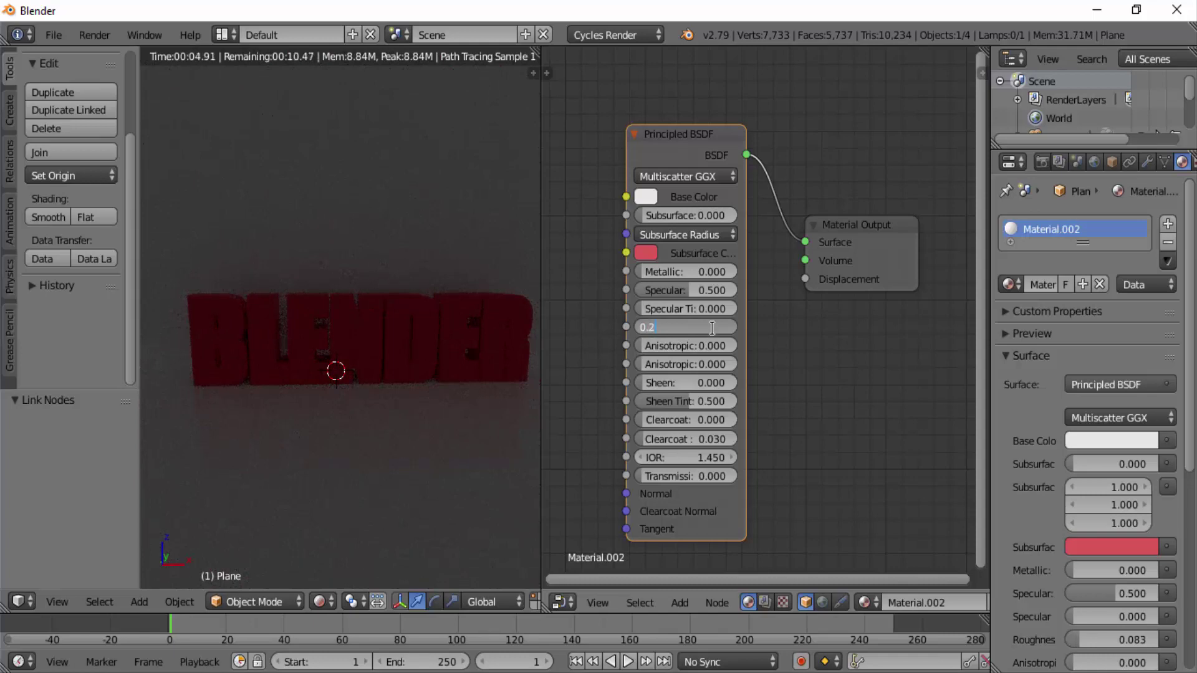
type("0.2")
key("Return")
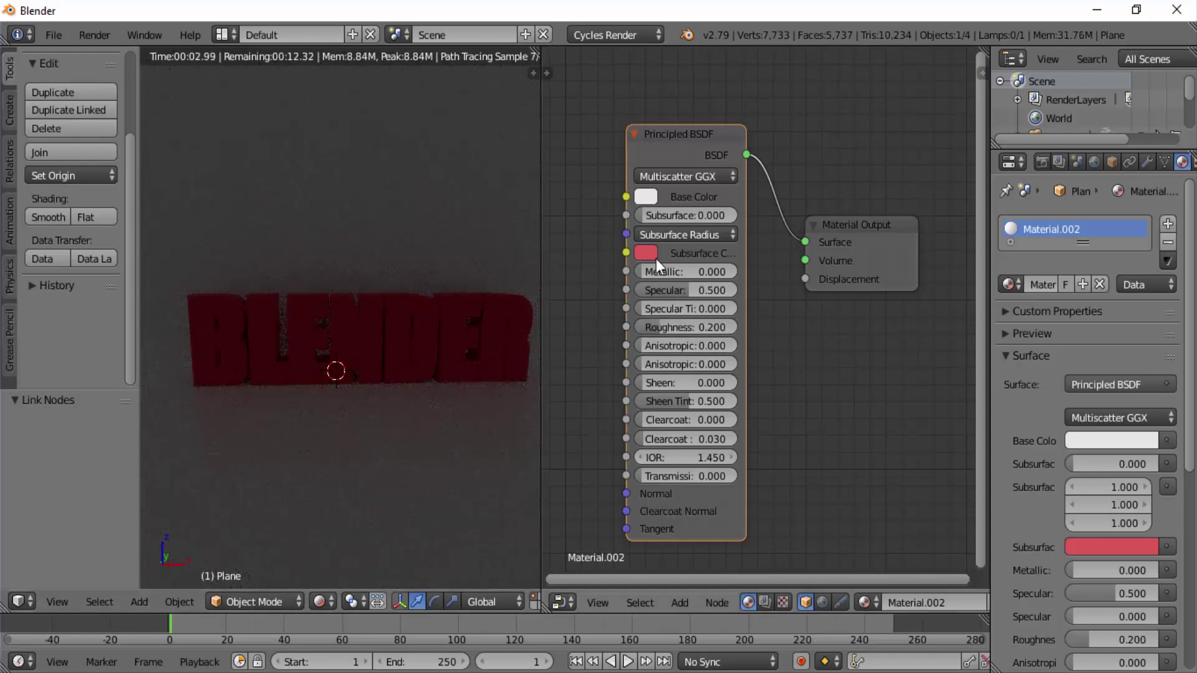
left_click_drag(657, 268, 707, 270)
middle_click_drag(424, 364, 445, 372)
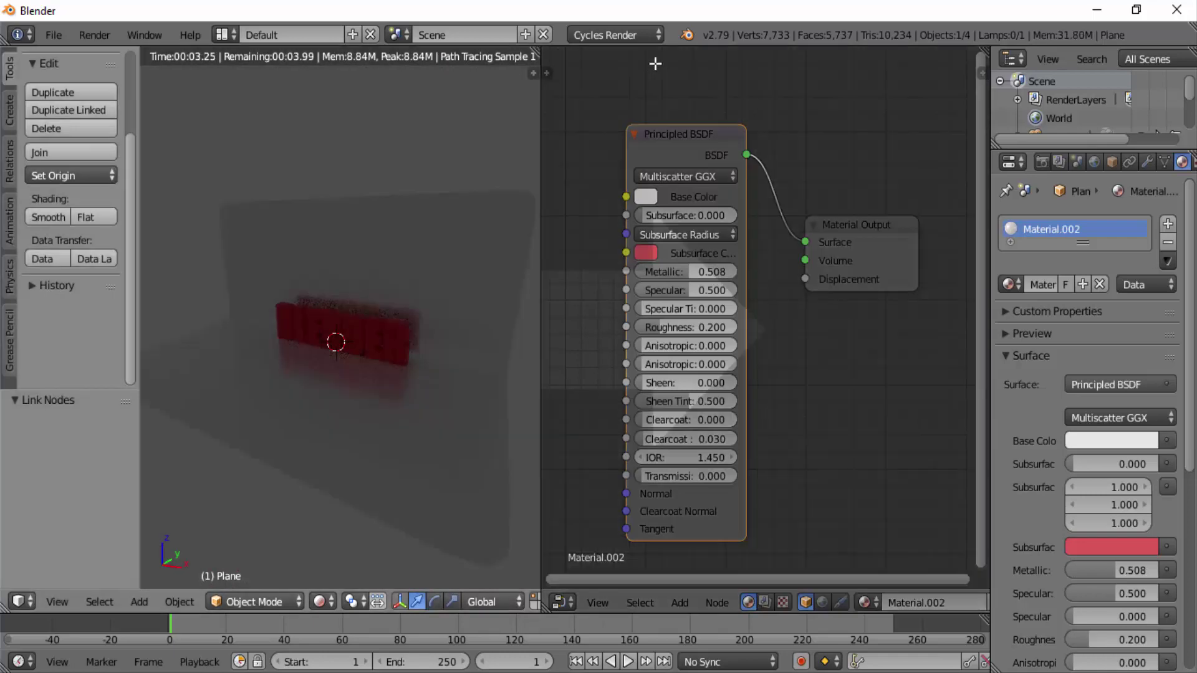
left_click_drag(655, 63, 702, 114)
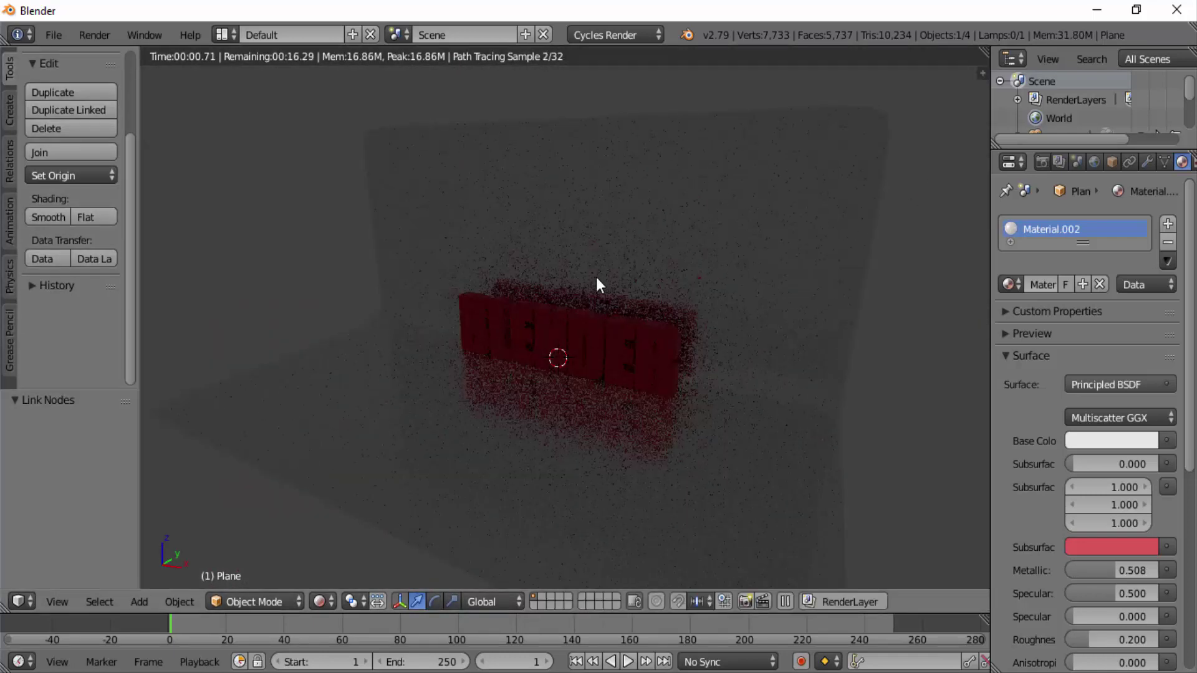
Step: Move the lamp along X, Y and Z to hang in front of the backdrop, above-left of the text
key("shift+z")
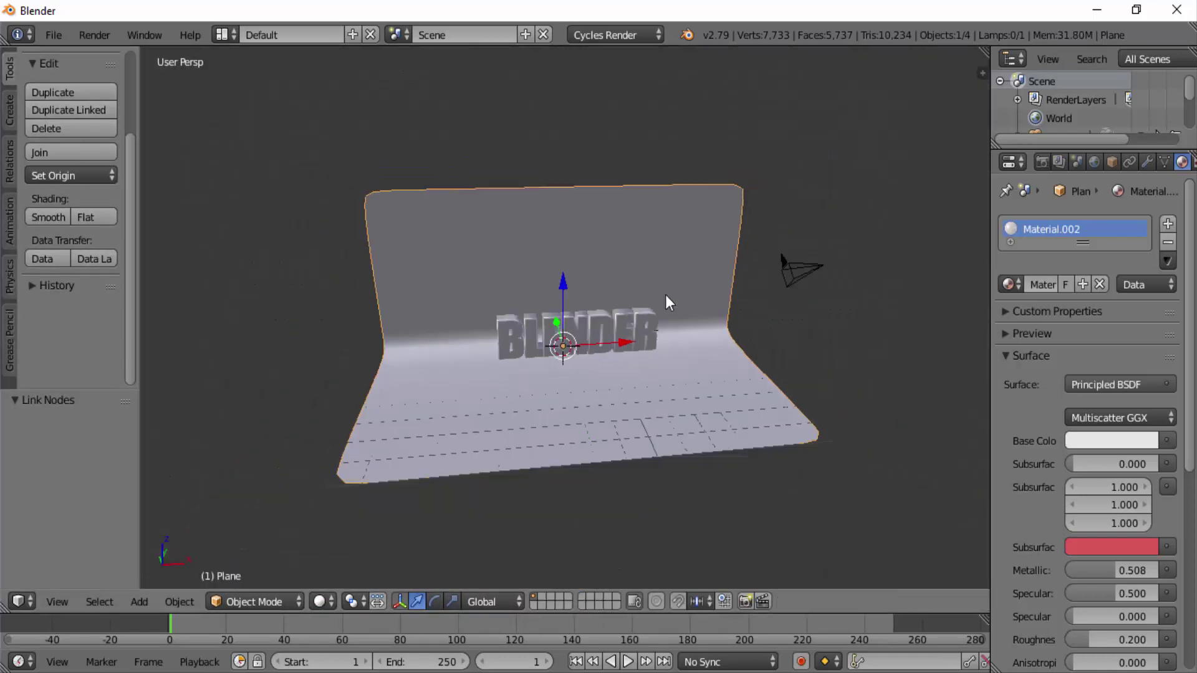
middle_click_drag(665, 294, 541, 225)
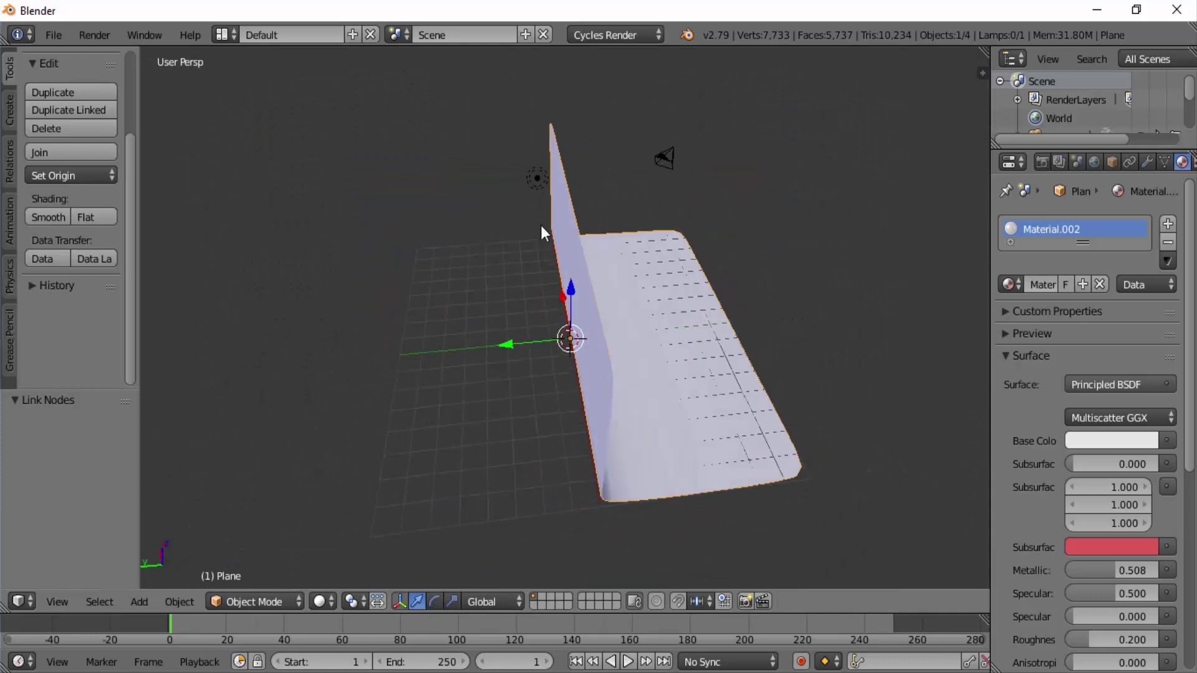
right_click(538, 177)
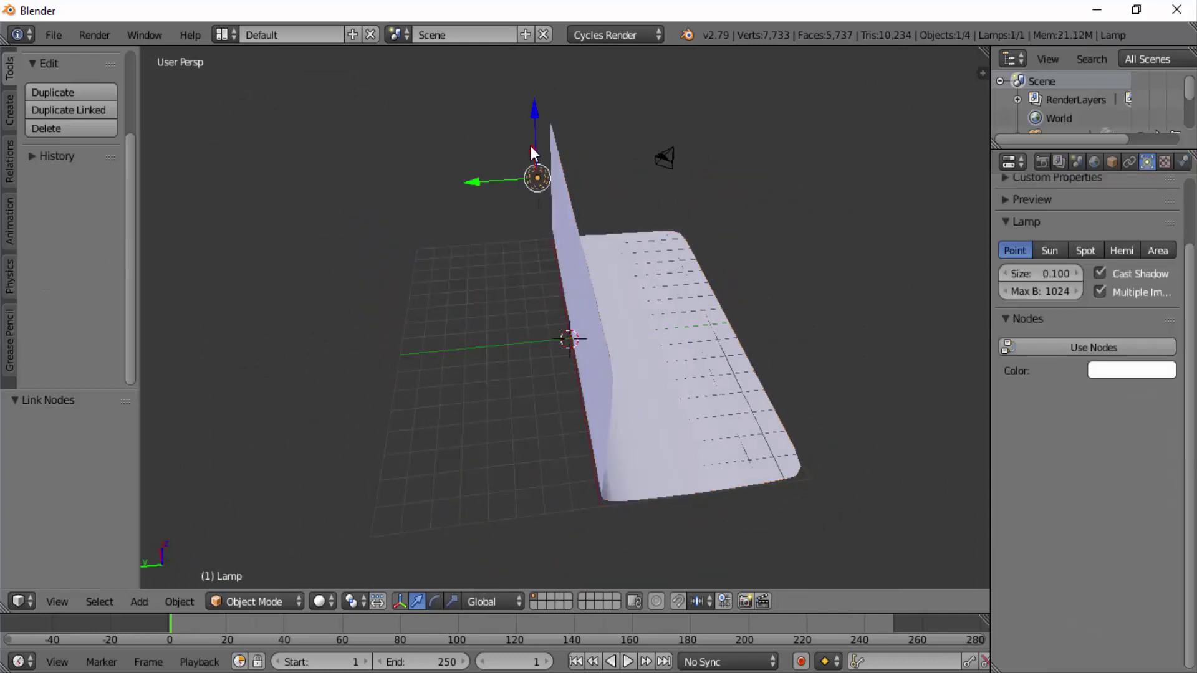
left_click_drag(533, 152, 557, 220)
left_click_drag(487, 260, 794, 321)
middle_click_drag(794, 320, 458, 305)
left_click_drag(514, 134, 514, 166)
middle_click_drag(526, 186, 613, 275)
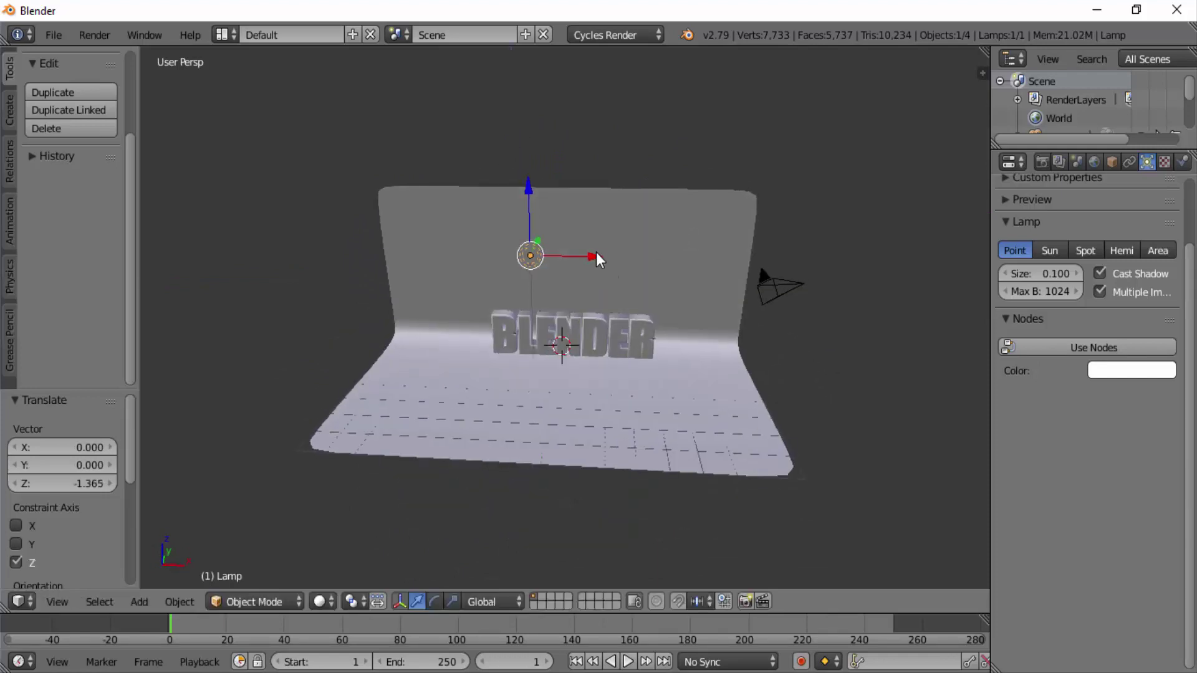
left_click_drag(595, 262, 530, 262)
mouse_move(631, 347)
middle_mouse_down()
mouse_move(646, 334)
mouse_move(634, 337)
middle_mouse_up()
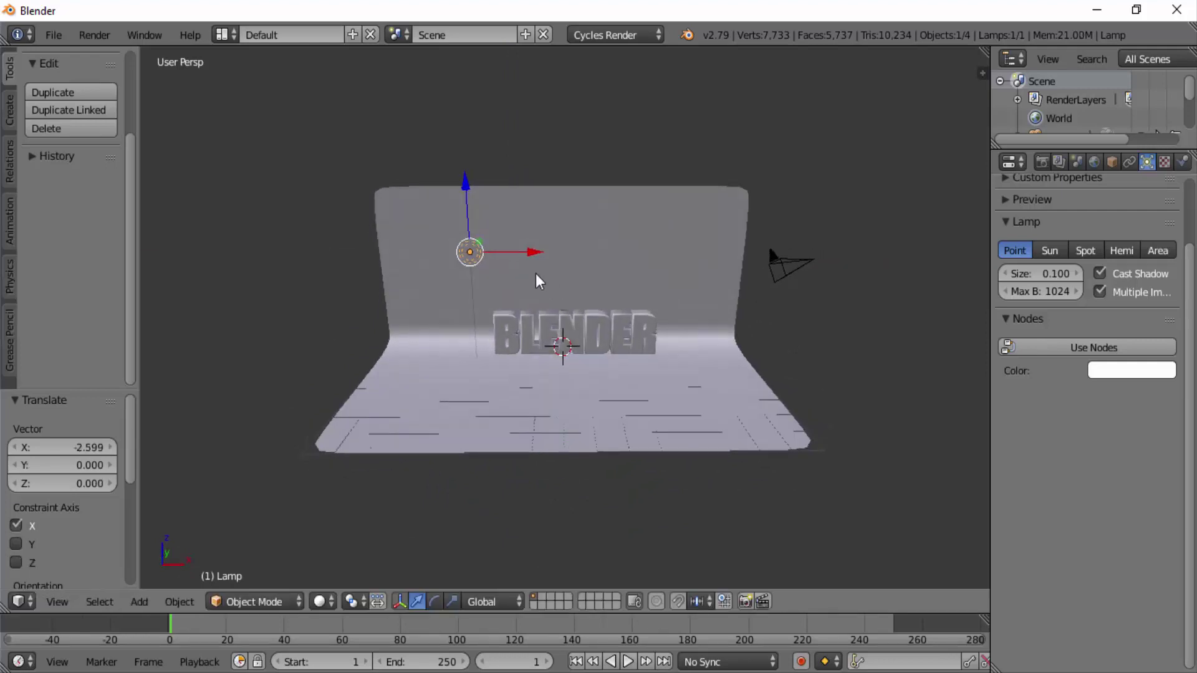
Step: Duplicate the lamp twice, shifting each copy further right along X
key("shift+d")
right_click(607, 272)
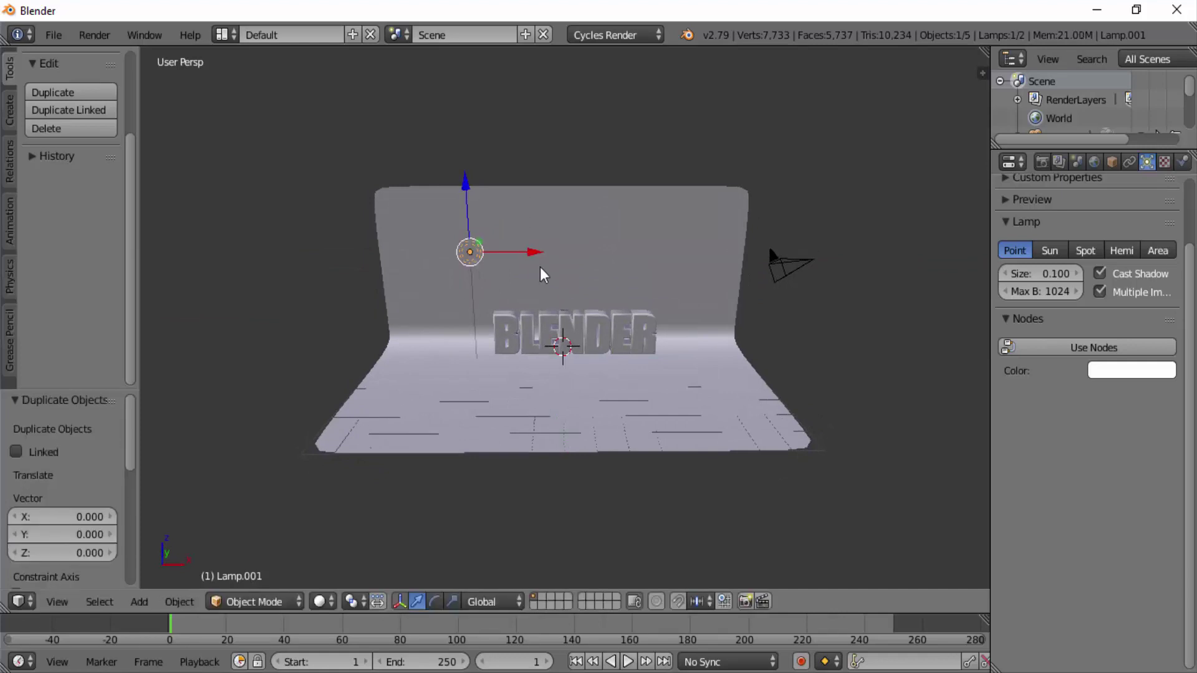
left_click_drag(536, 251, 641, 269)
key("KP_1")
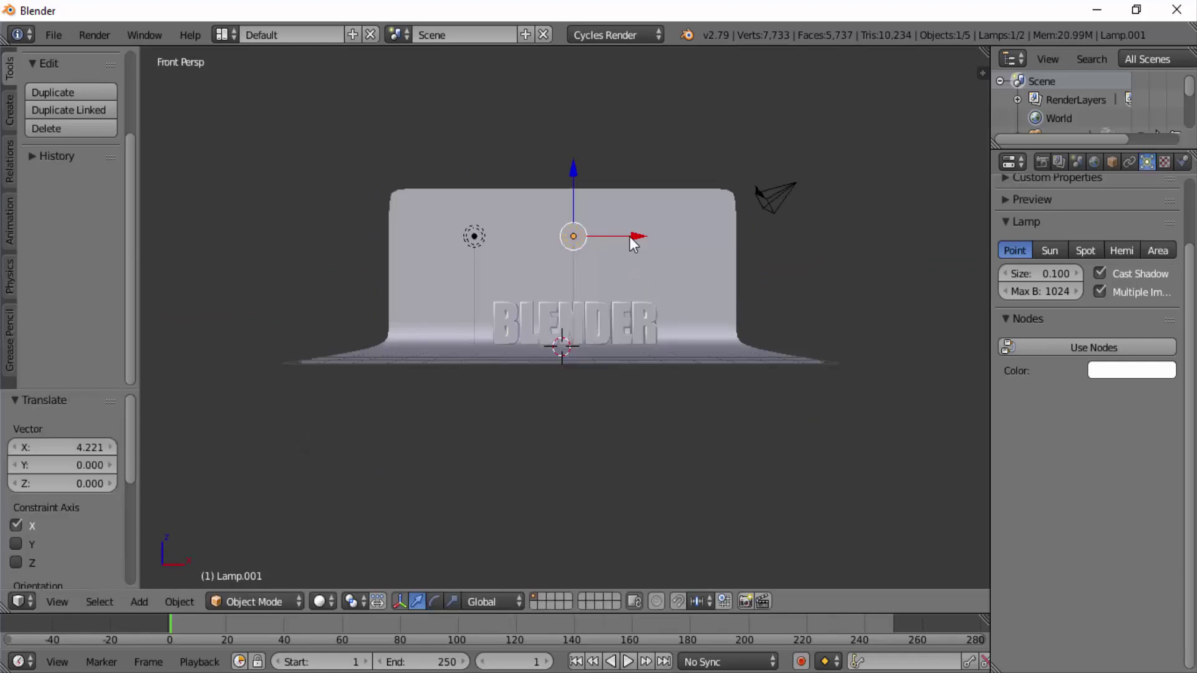
key("shift+d")
right_click(609, 235)
left_click_drag(635, 244, 740, 244)
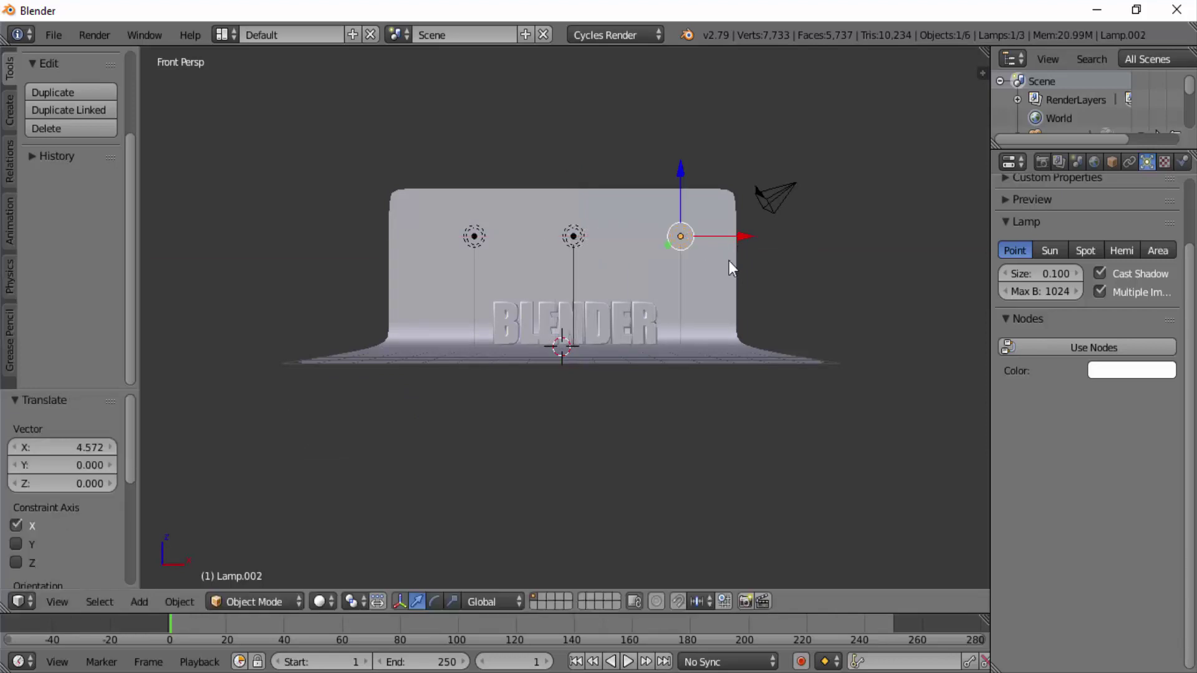
middle_click_drag(728, 261, 540, 307)
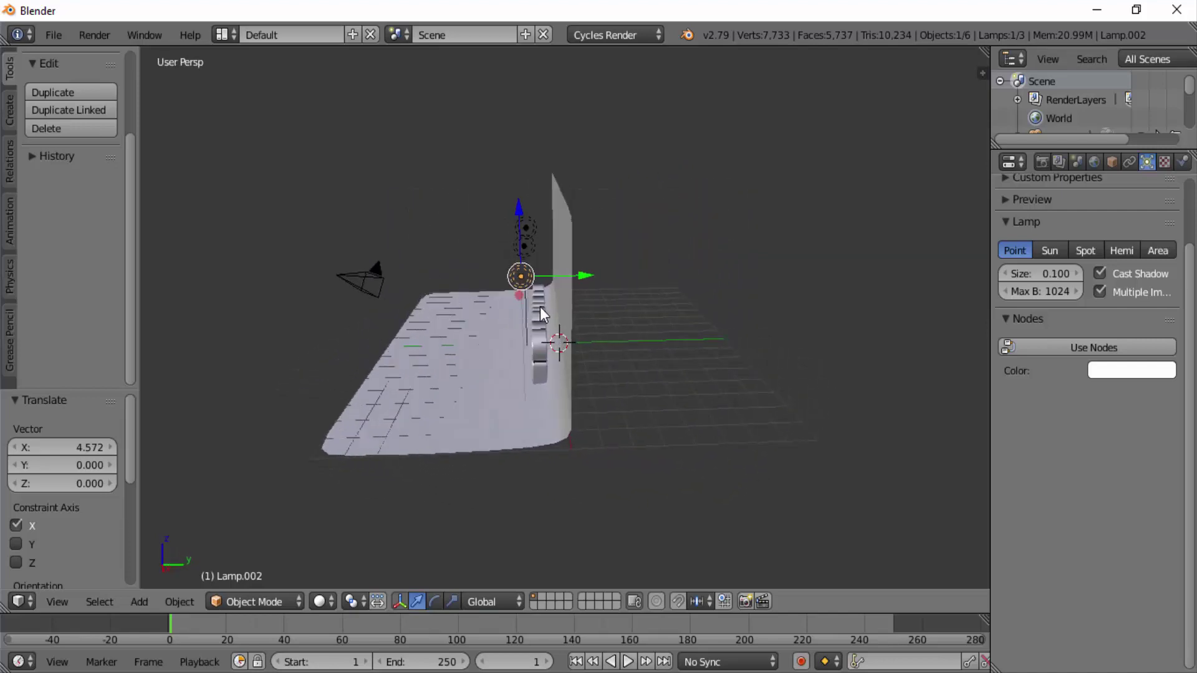
key("KP_3")
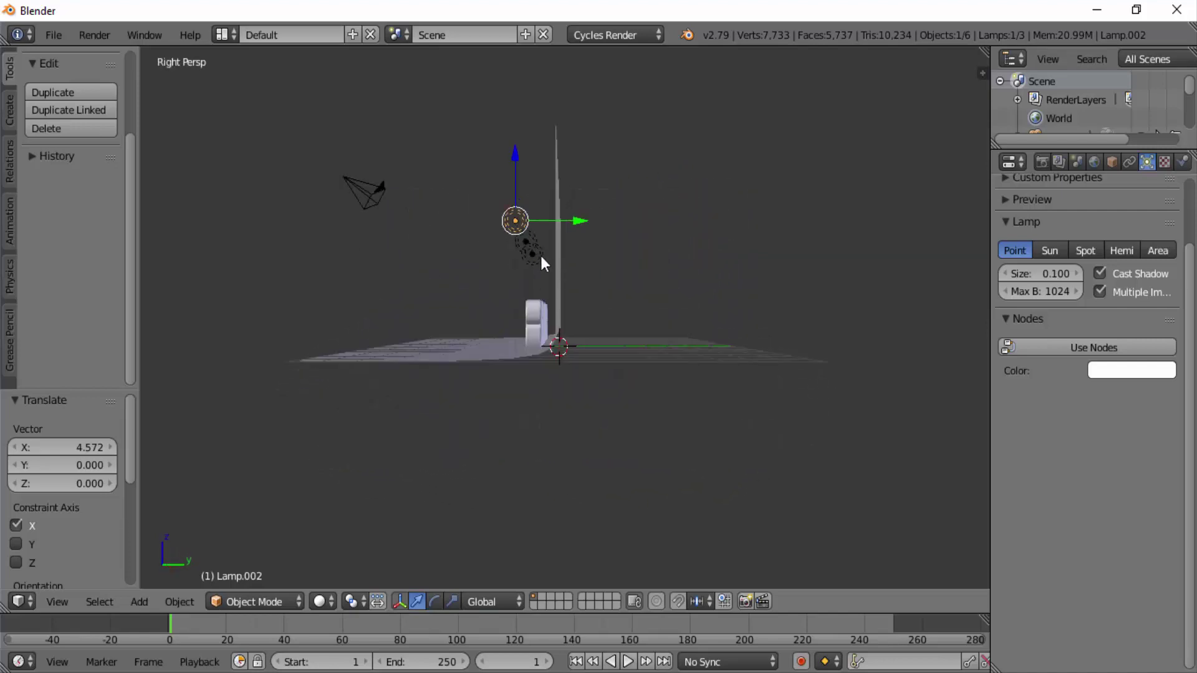
Step: Add two more lamp copies, one moved along Y and one placed in the middle along X
key("shift+d")
right_click(518, 225)
left_click_drag(580, 221, 482, 224)
middle_click_drag(481, 225, 645, 282)
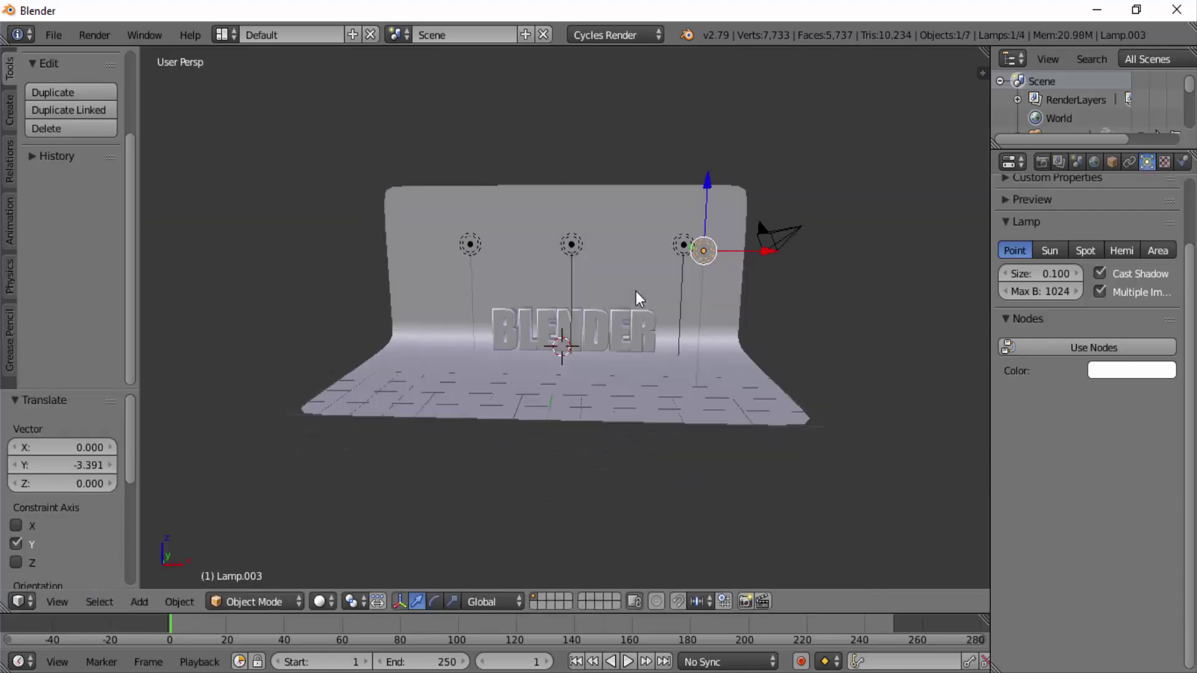
key("KP_1")
key("shift+d")
key("x")
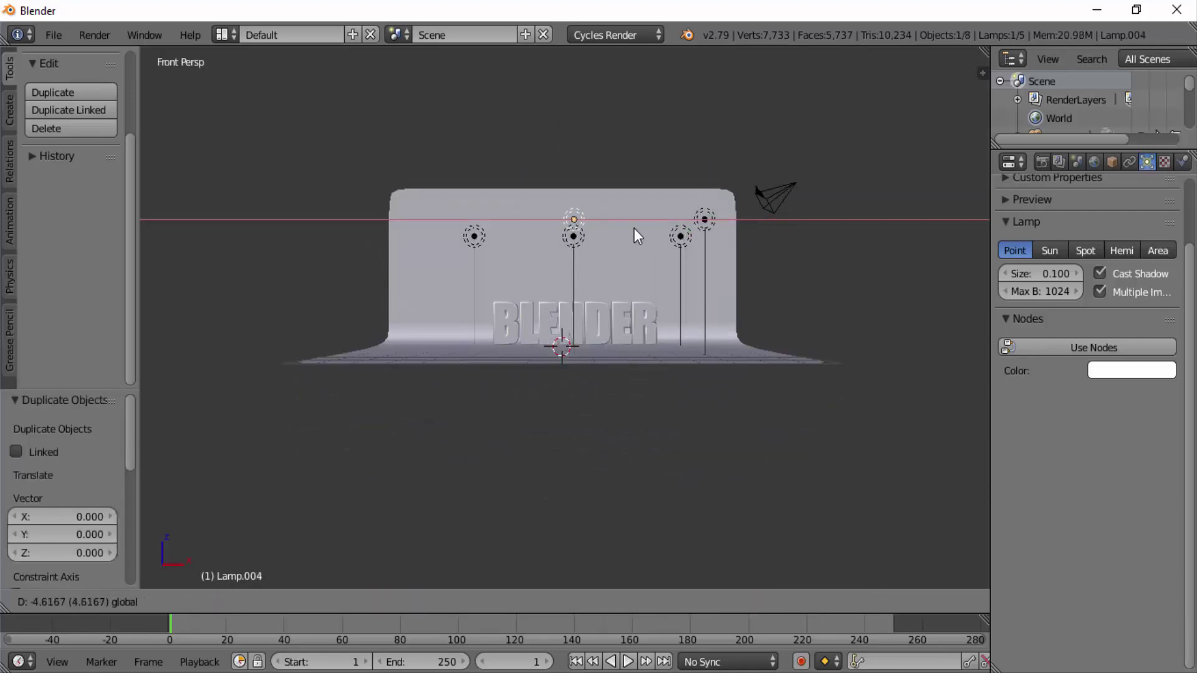
left_click(634, 231)
Step: Duplicate the middle lamp to the left, reposition the last lamp along X, and show rendered preview
key("shift+d")
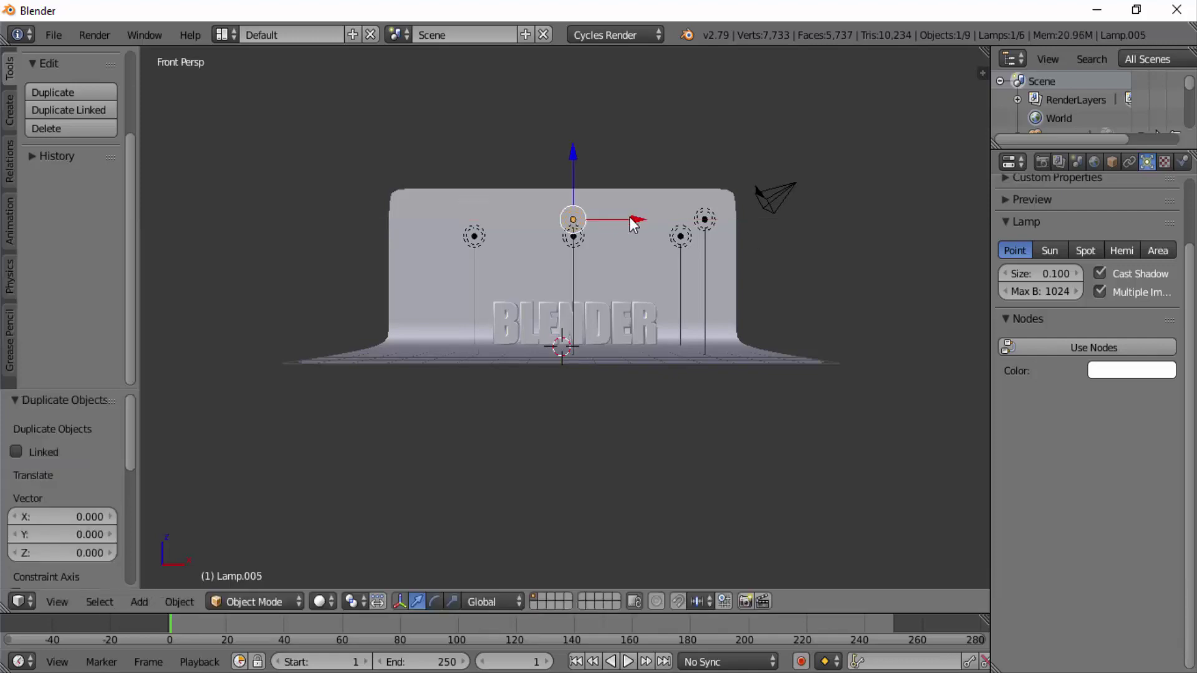
key("x")
left_click(534, 219)
key("g")
key("x")
left_click(519, 220)
middle_click_drag(519, 221, 775, 419)
key("shift+z")
Step: Split the 3D area into a rendered view of the BLENDER text and a solid view showing lamps and backdrop
scroll(736, 390, "up", 5)
scroll(798, 417, "up", 3)
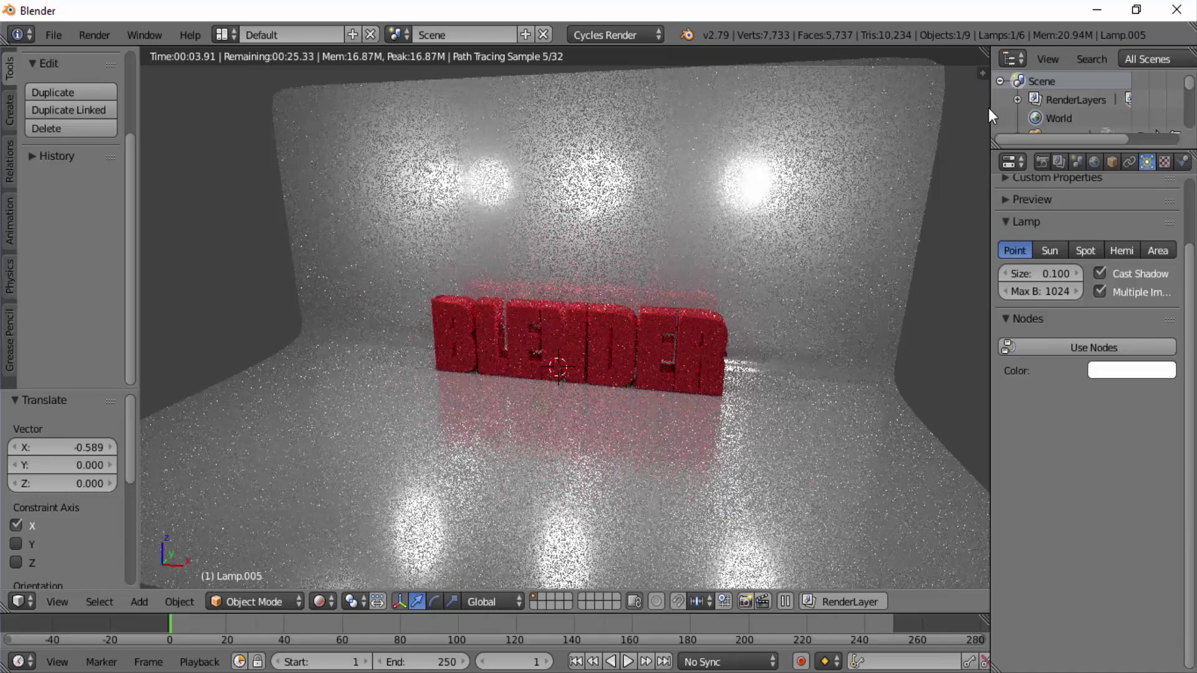
left_click_drag(984, 53, 591, 70)
scroll(810, 371, "down", 4)
mouse_move(864, 374)
middle_mouse_down()
mouse_move(876, 405)
mouse_move(851, 353)
mouse_move(923, 361)
middle_mouse_up()
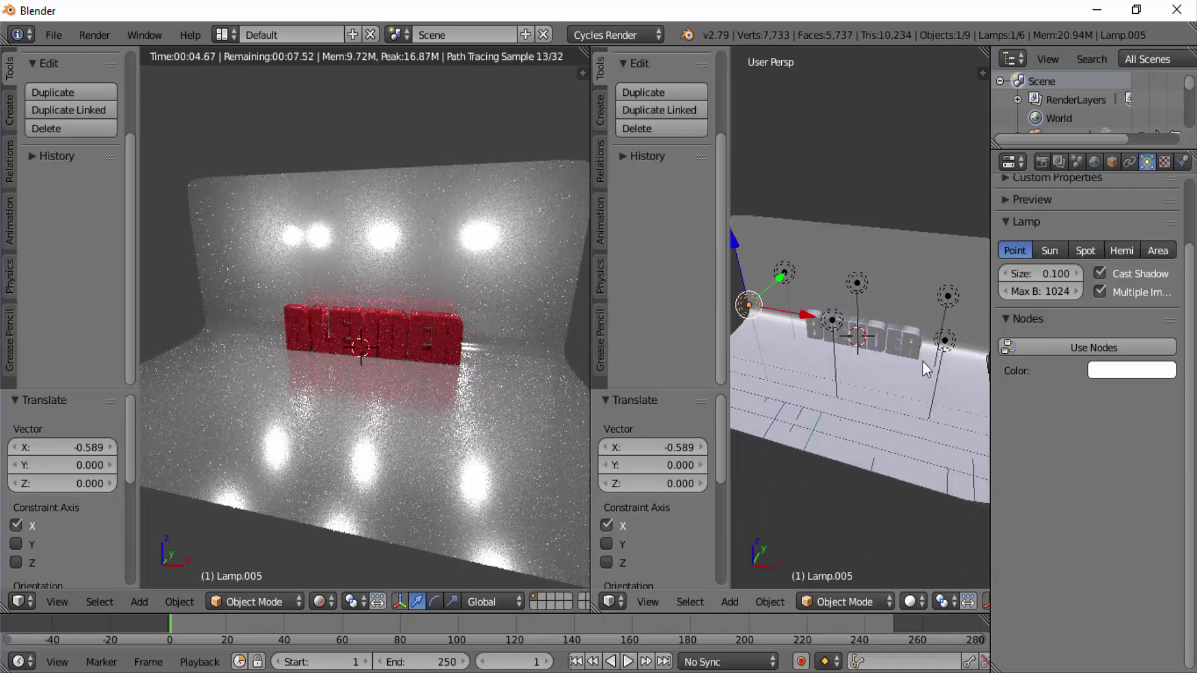
right_click(942, 299)
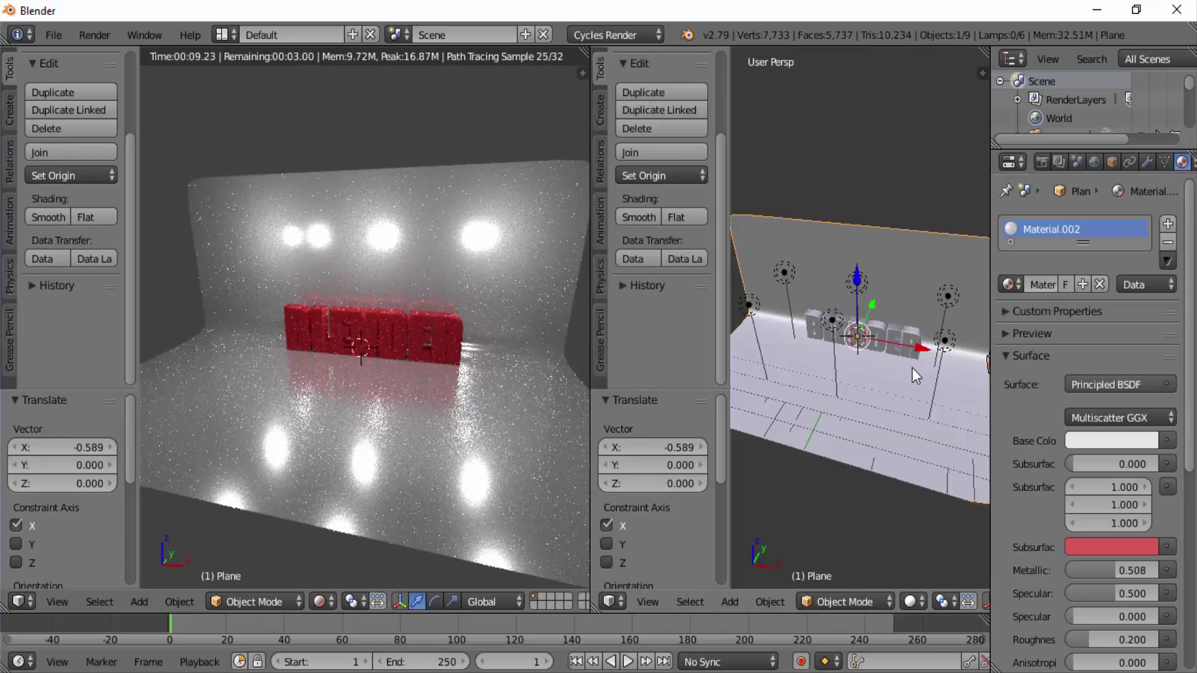
middle_click_drag(561, 461, 425, 417)
scroll(440, 425, "up", 4)
scroll(425, 417, "down", 2)
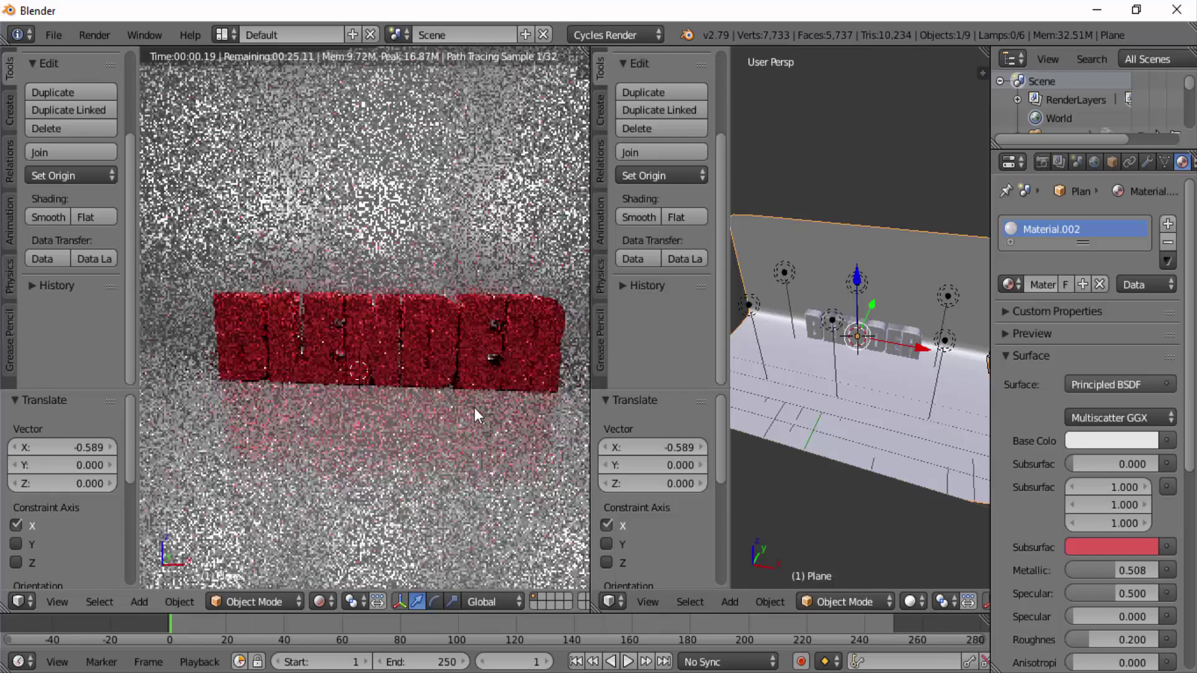
scroll(500, 409, "down", 2)
scroll(500, 408, "up", 2)
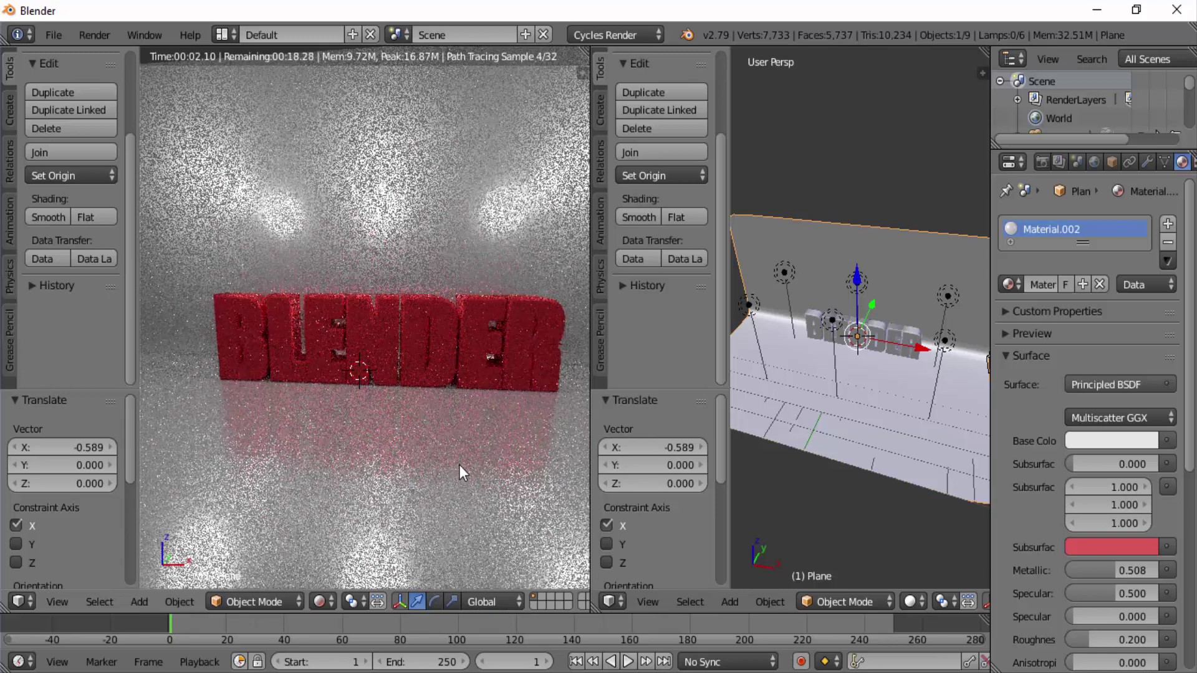
Step: Temporarily hide two lamps with H, then reveal all lamps again with Alt+H
right_click(949, 298)
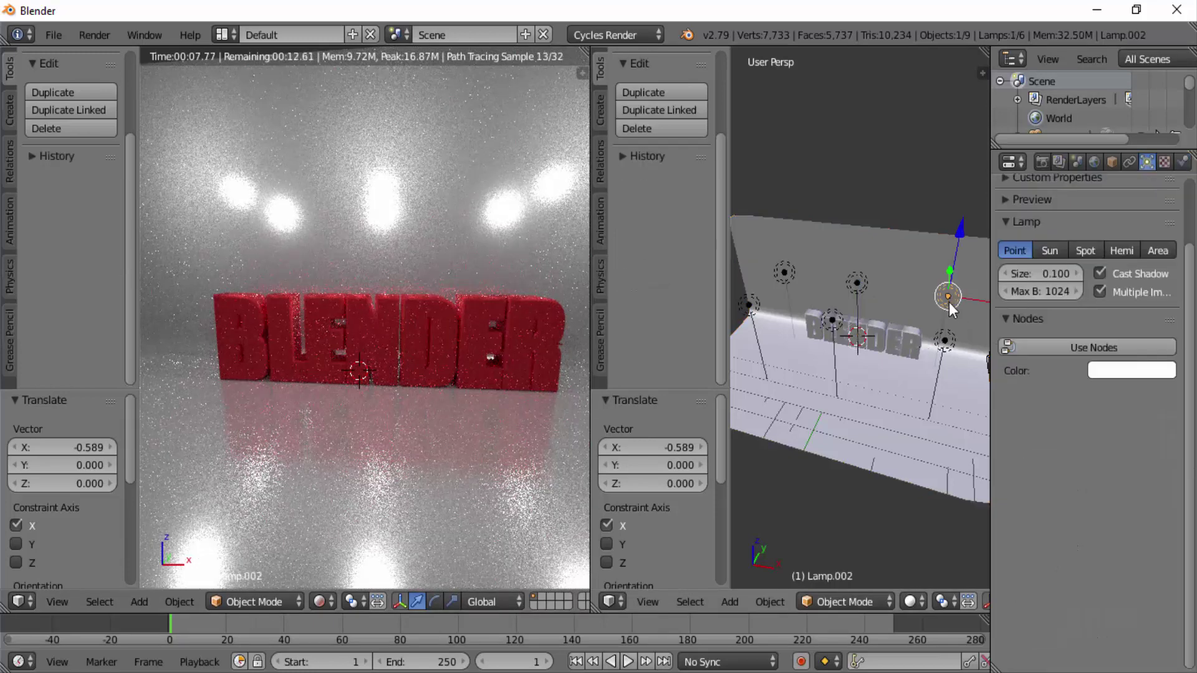
key("h")
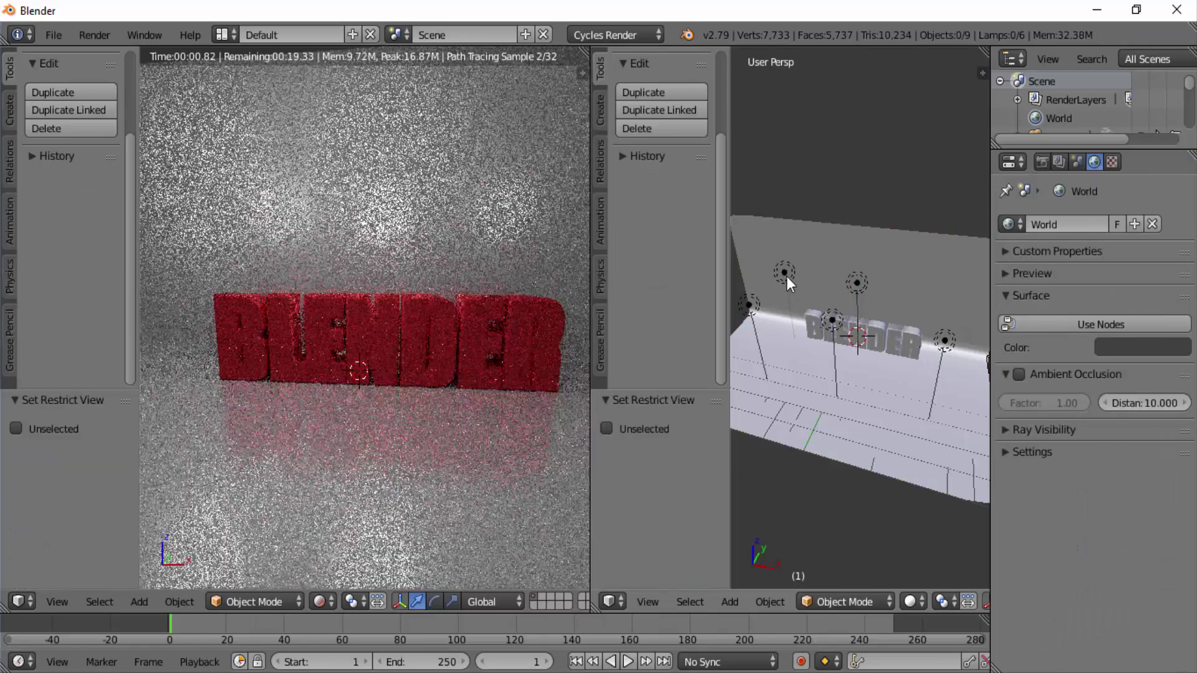
right_click(790, 275)
right_click(790, 275)
key("h")
key("alt+h")
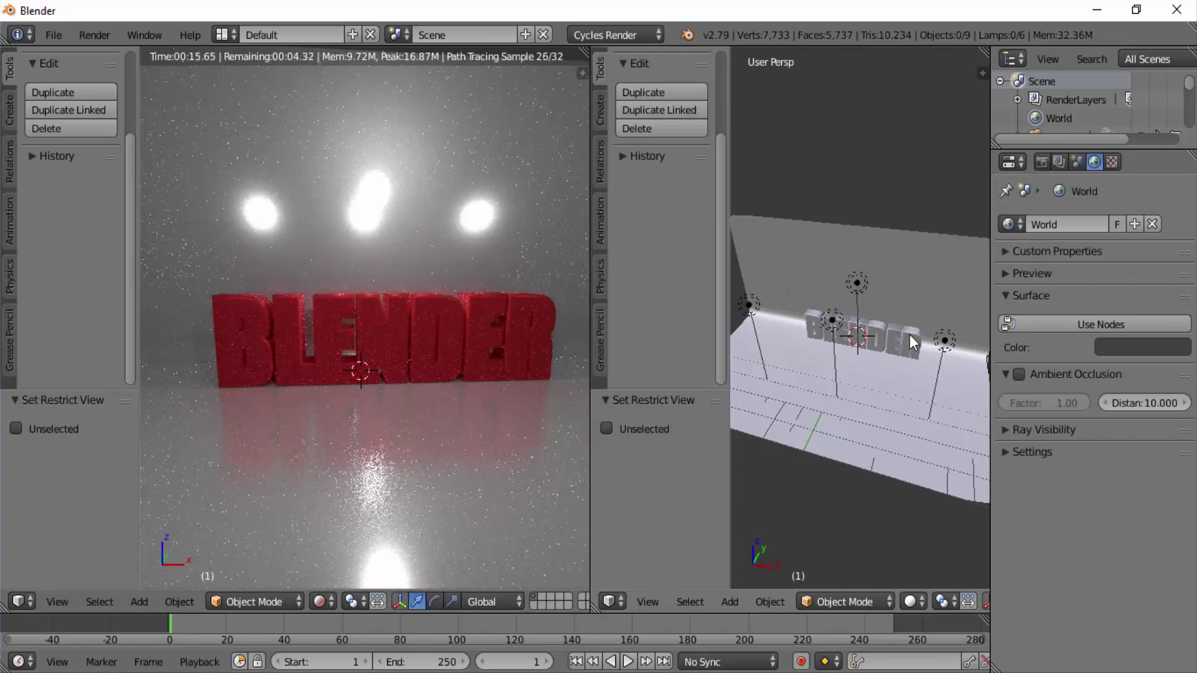
right_click(911, 336)
right_click(910, 337)
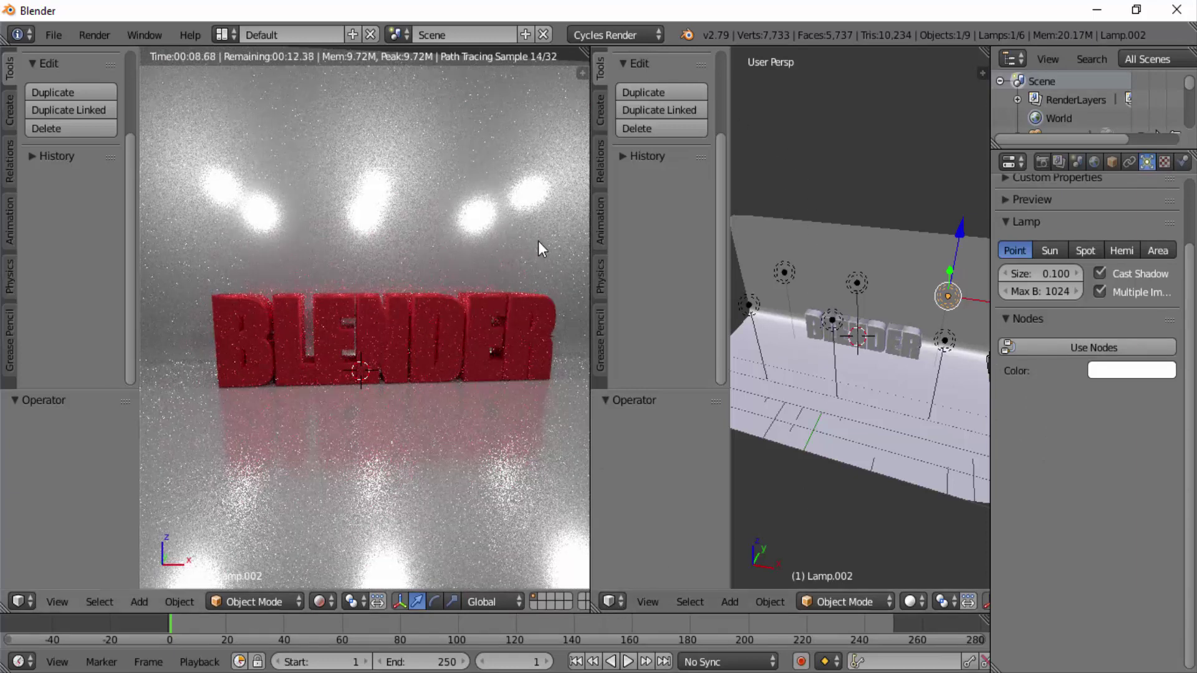
Step: Select the backdrop and show its material nodes in a Node Editor on the right
right_click(843, 249)
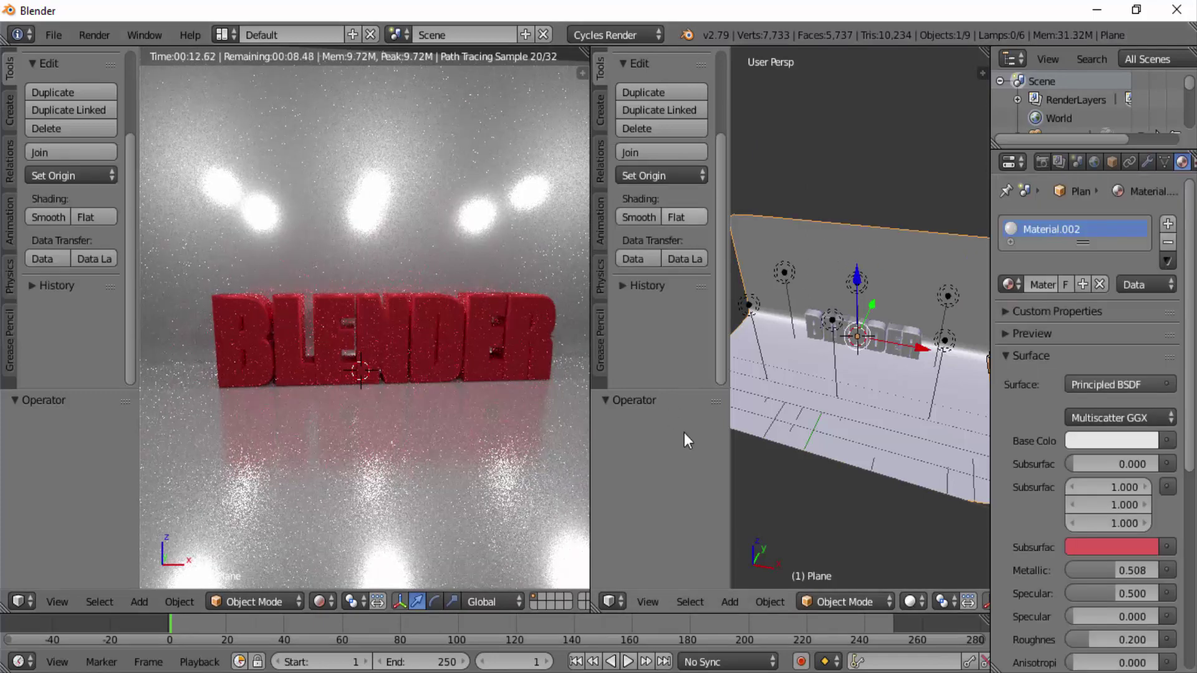
left_click(608, 603)
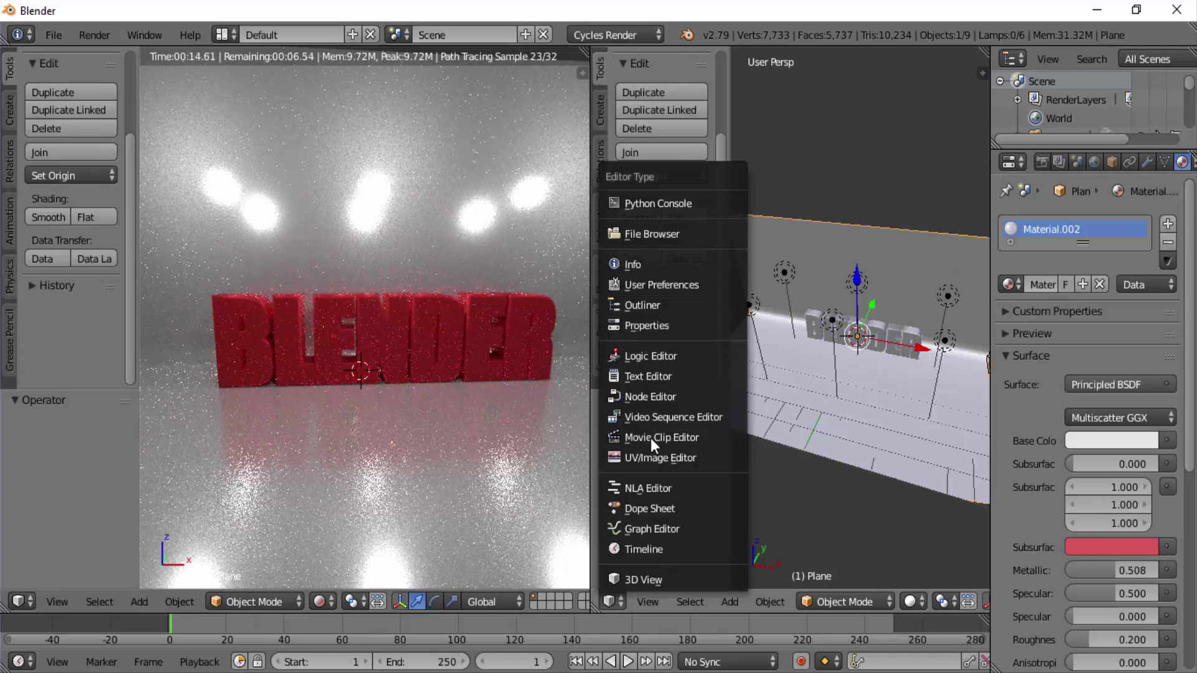
left_click(654, 399)
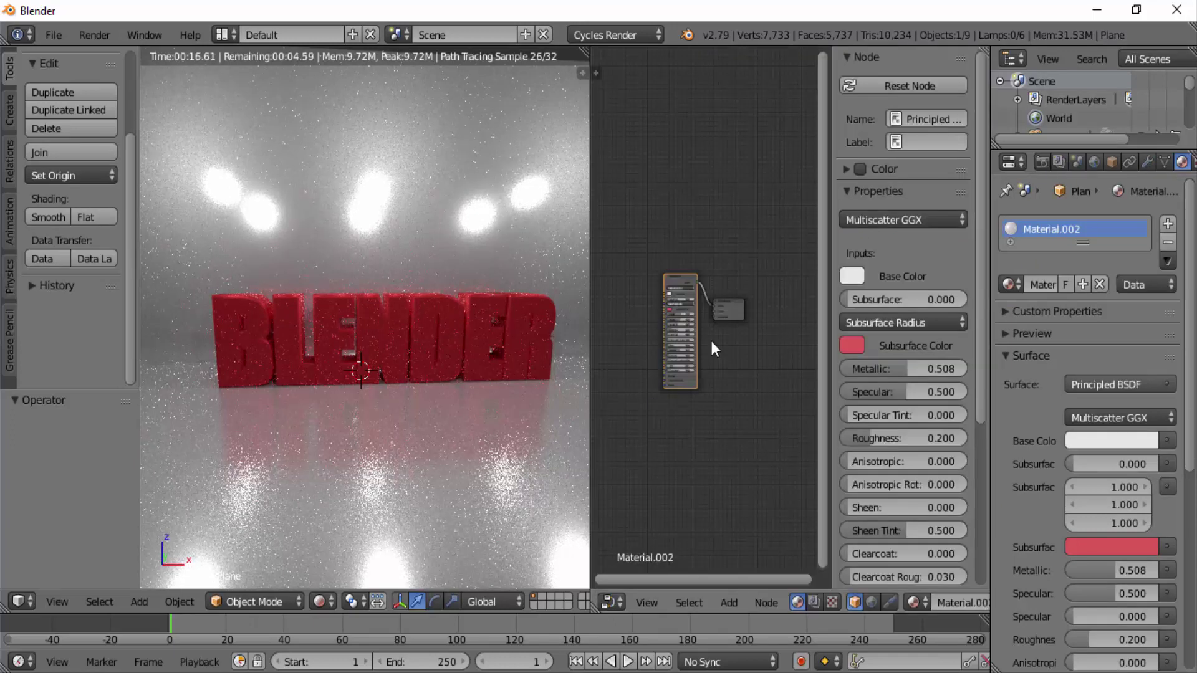
key("n")
key("Home")
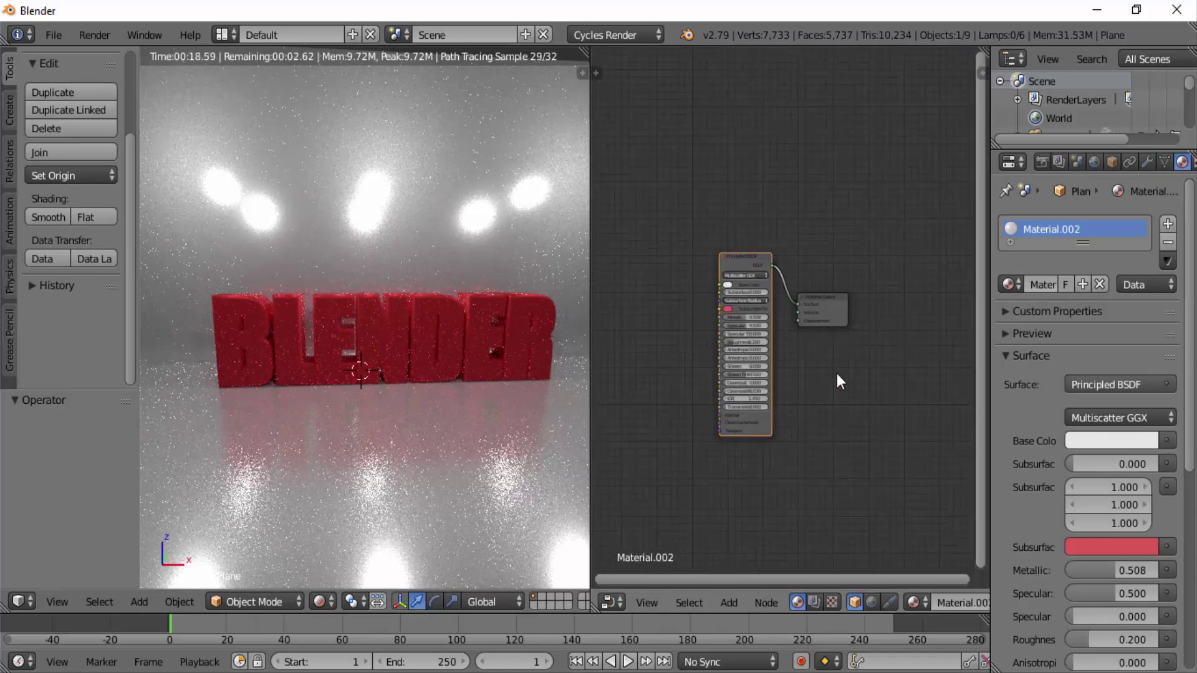
scroll(837, 369, "up", 1)
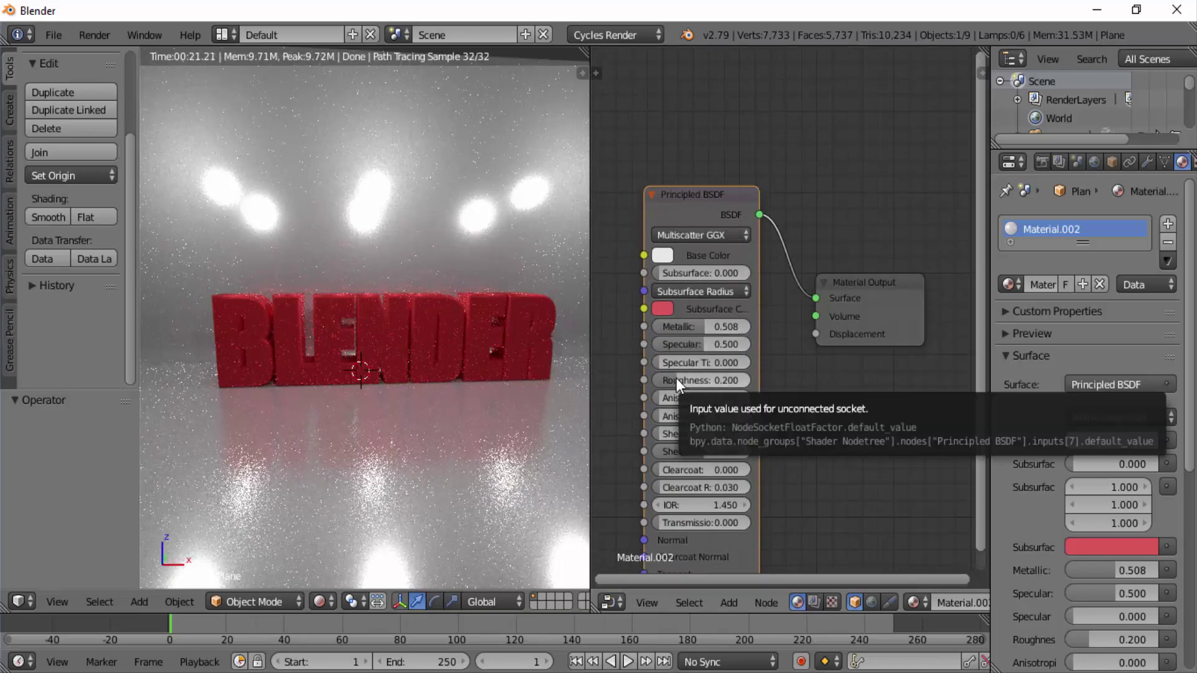
Step: Tune the backdrop's Principled BSDF to Metallic 0.100 and Roughness 0.058, then rejoin the areas
left_click_drag(676, 378, 689, 380)
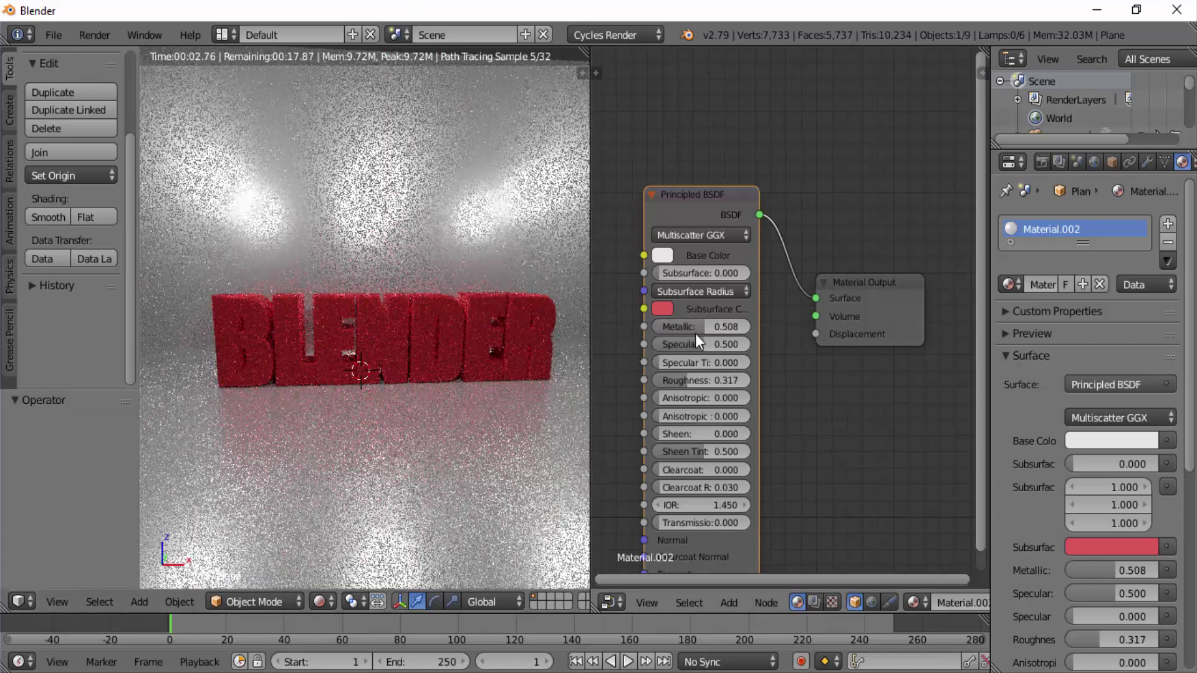
left_click_drag(703, 328, 631, 328)
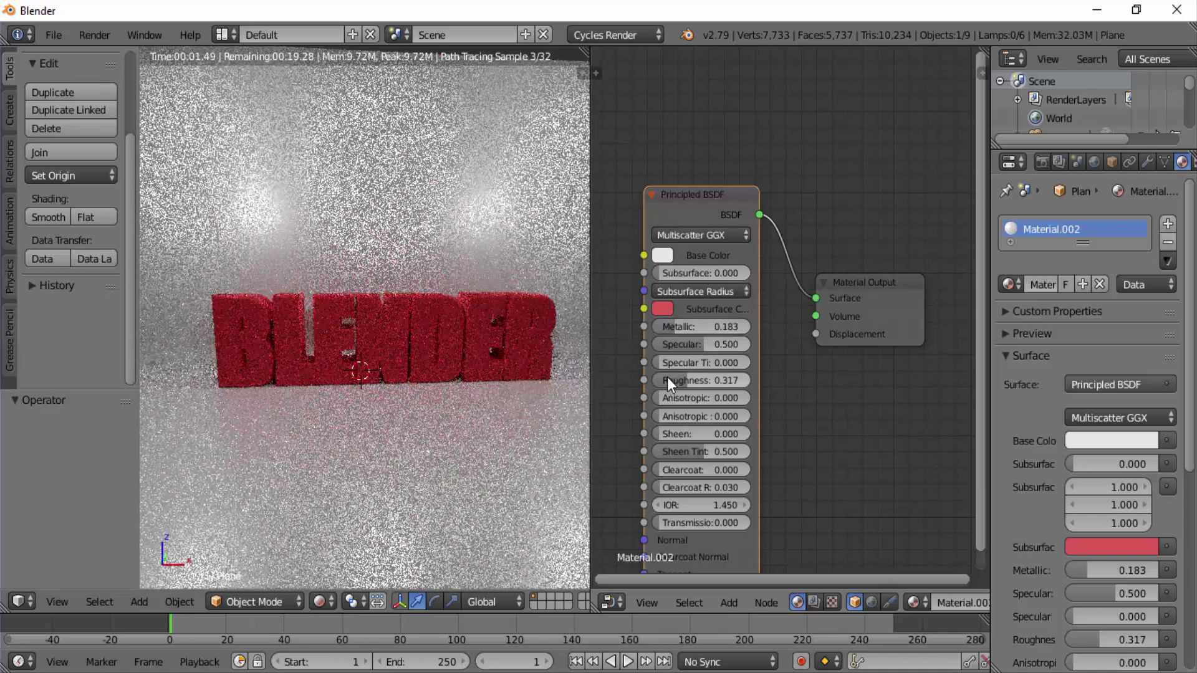
left_click_drag(667, 324, 637, 324)
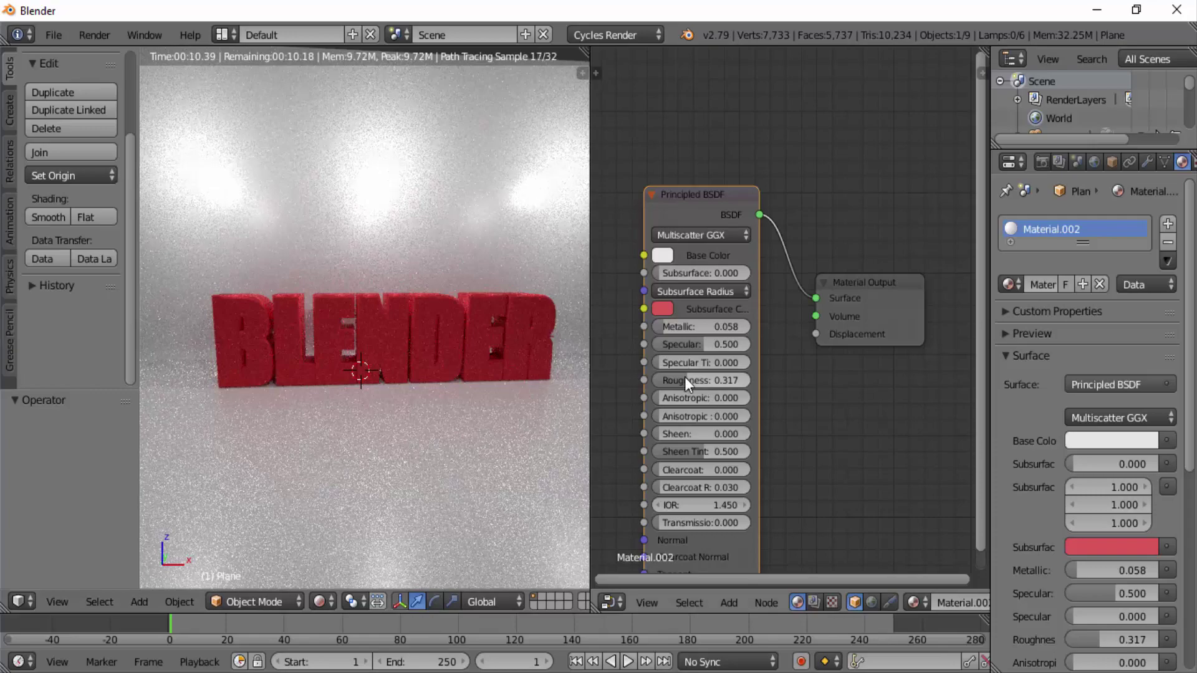
left_click_drag(685, 378, 668, 377)
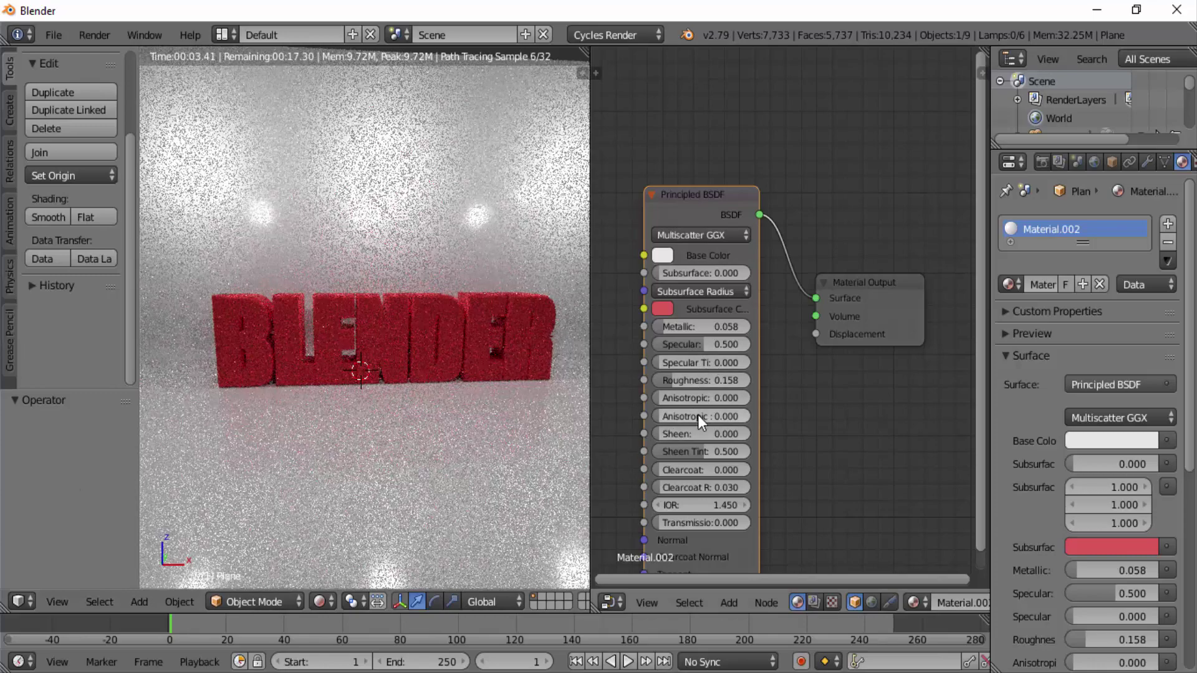
left_click_drag(668, 379, 661, 379)
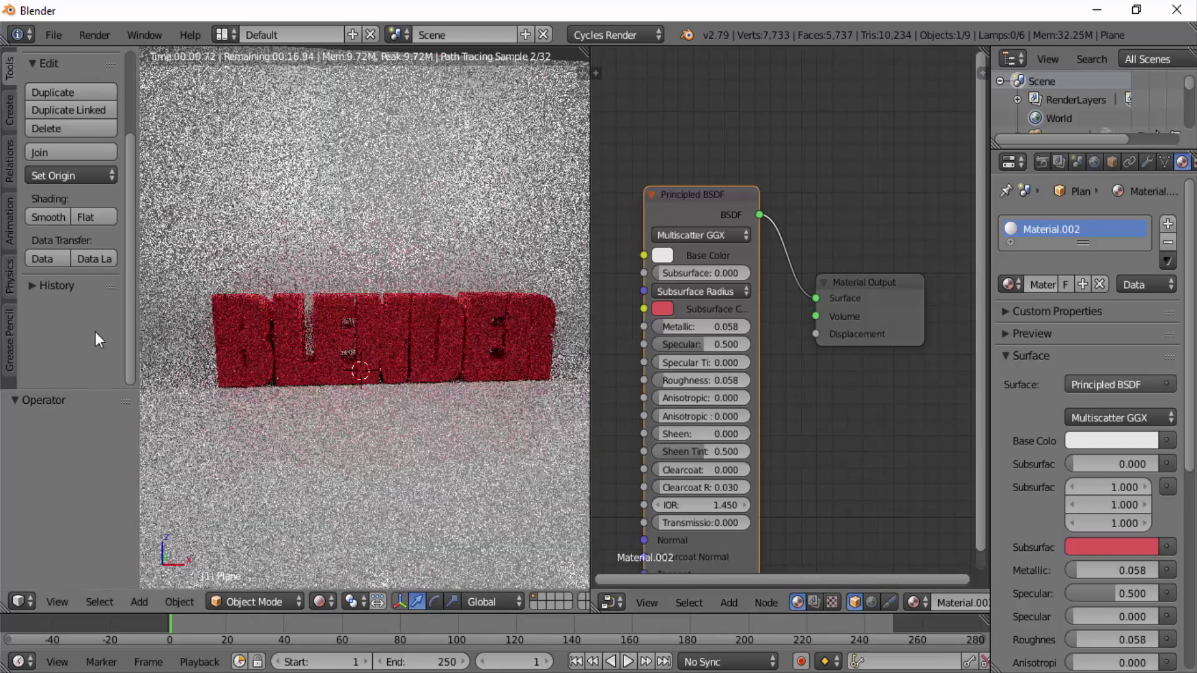
left_click_drag(671, 326, 674, 327)
middle_click_drag(525, 498, 525, 451)
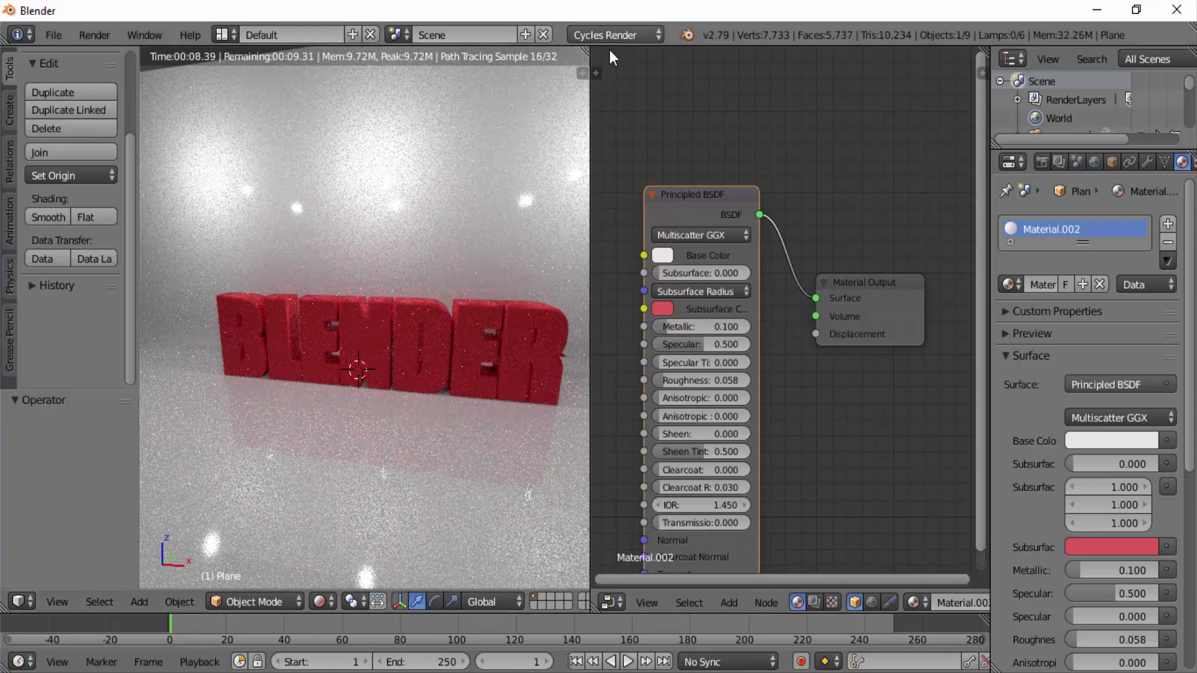
left_click_drag(588, 50, 695, 141)
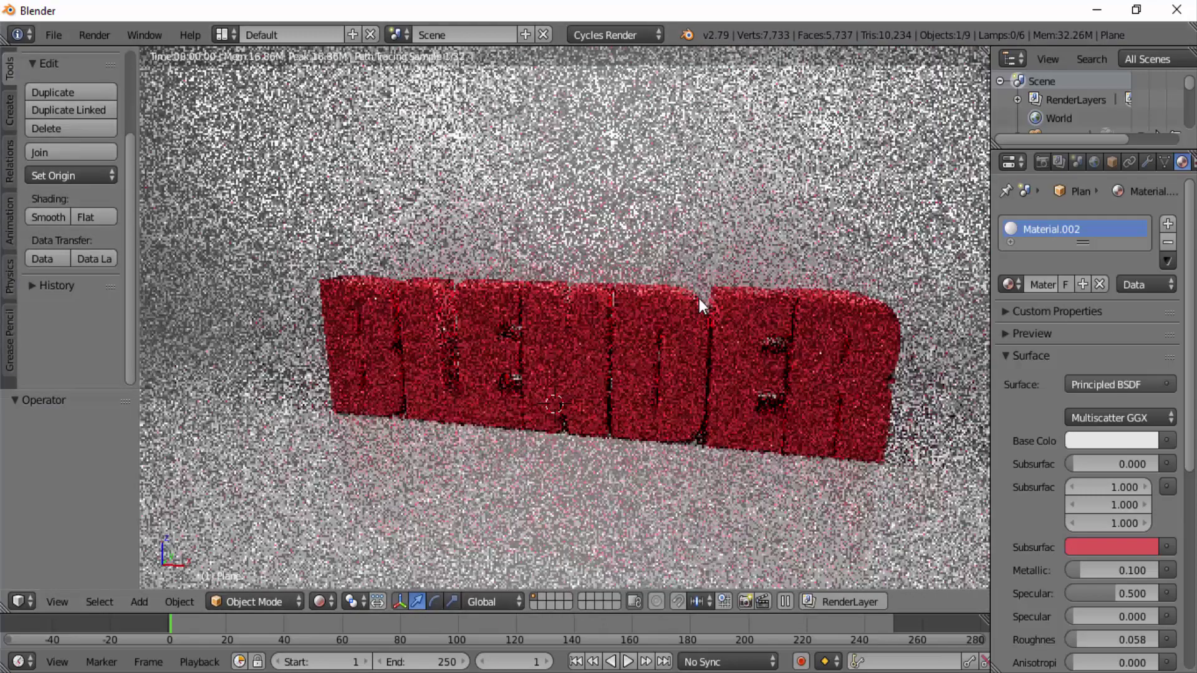
Step: From the camera view, darken the World colour to near-black (RGB 0.003) so the surroundings render dark
key("KP_0")
left_click_drag(992, 195, 936, 195)
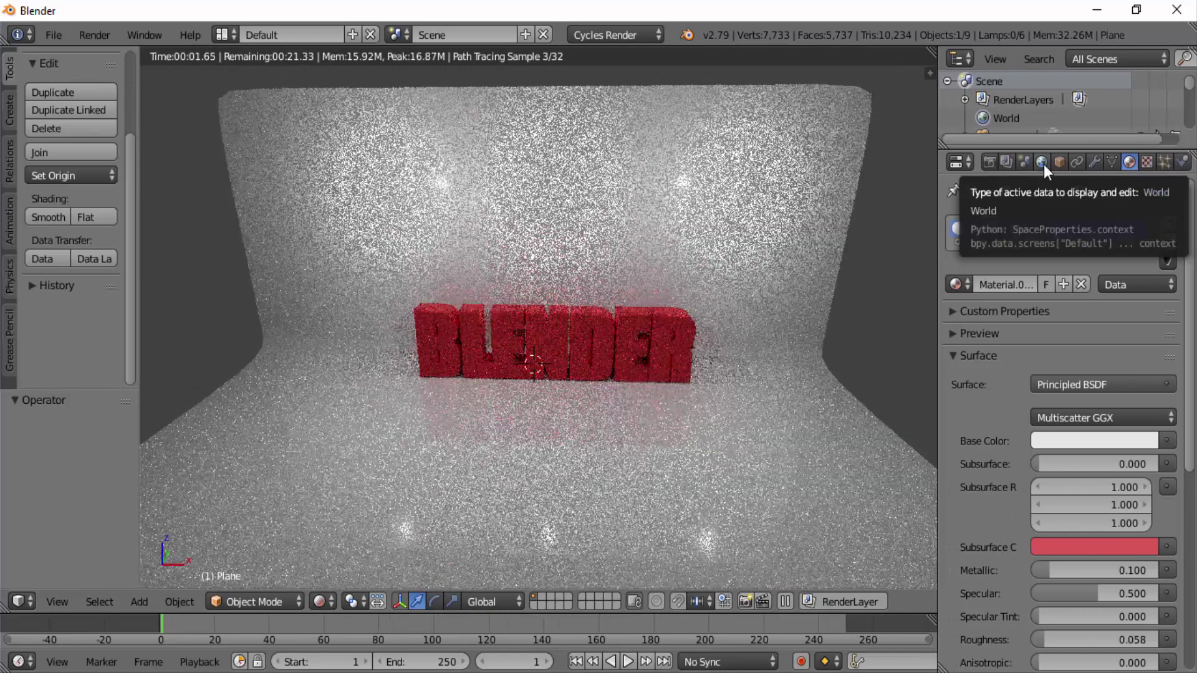
left_click(1043, 163)
left_click(1100, 351)
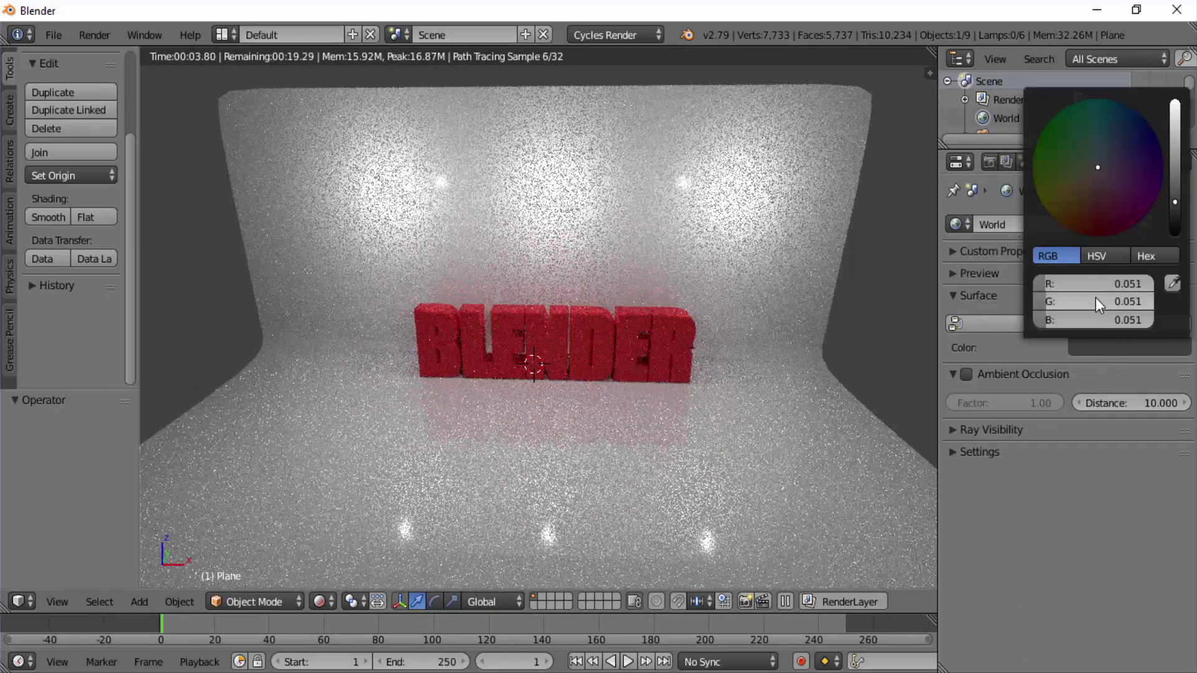
left_click_drag(1175, 202, 1174, 234)
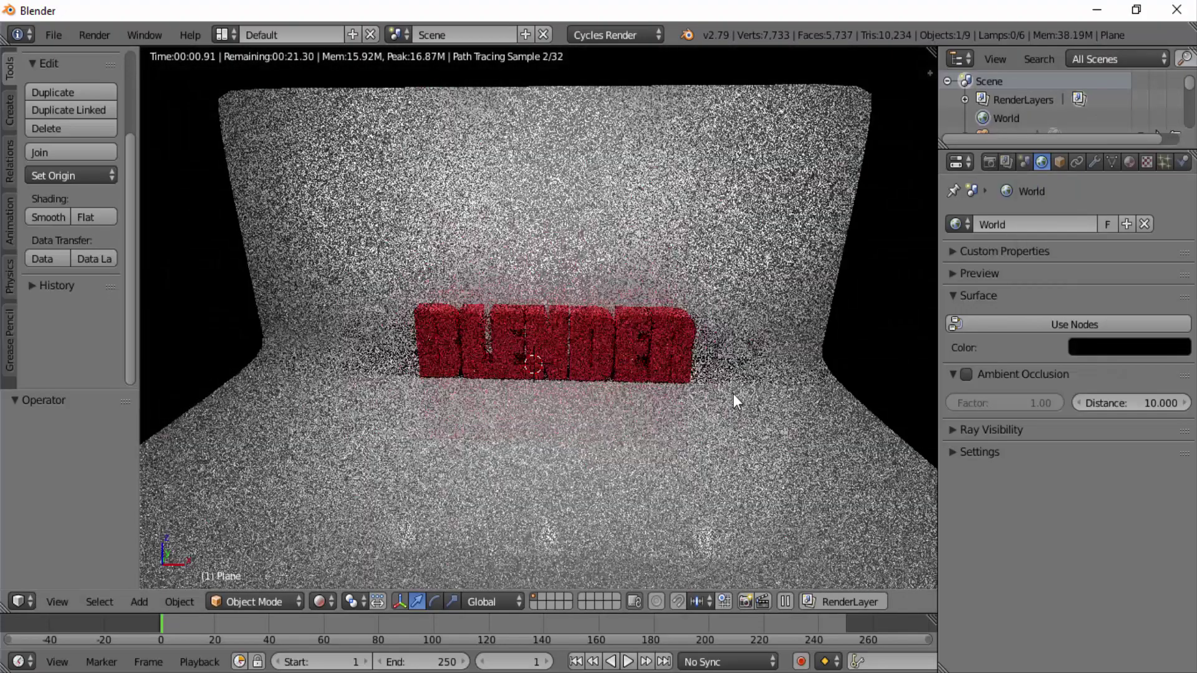
right_click(736, 292)
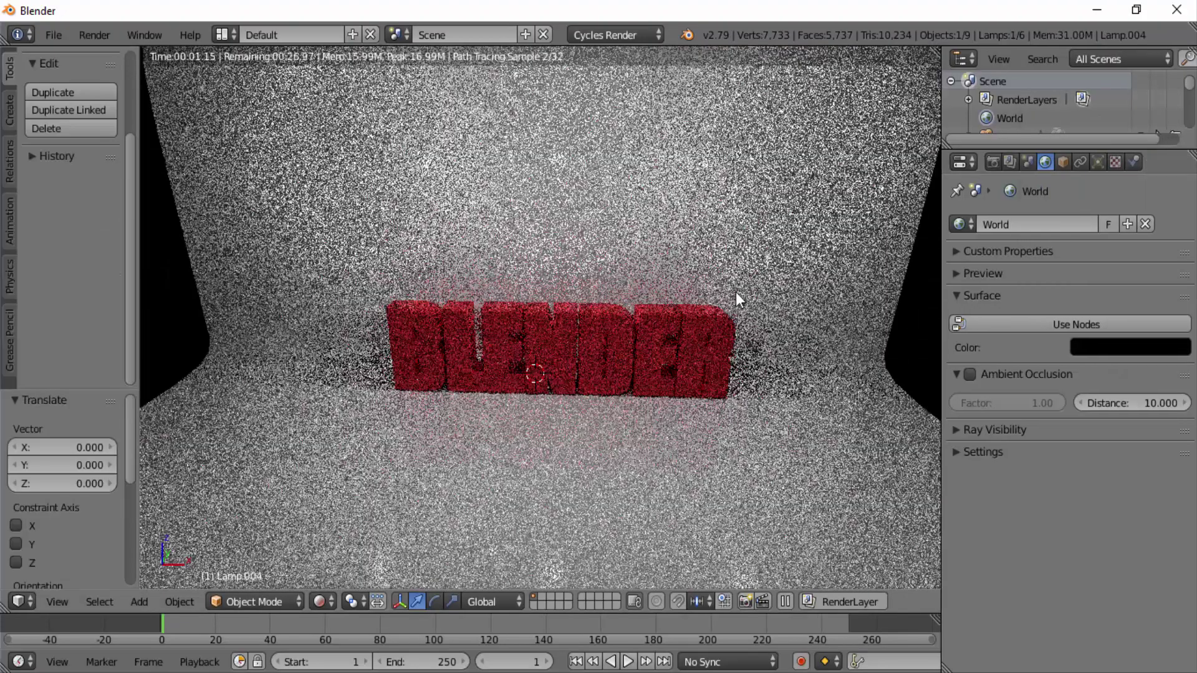
scroll(736, 292, "up", 3)
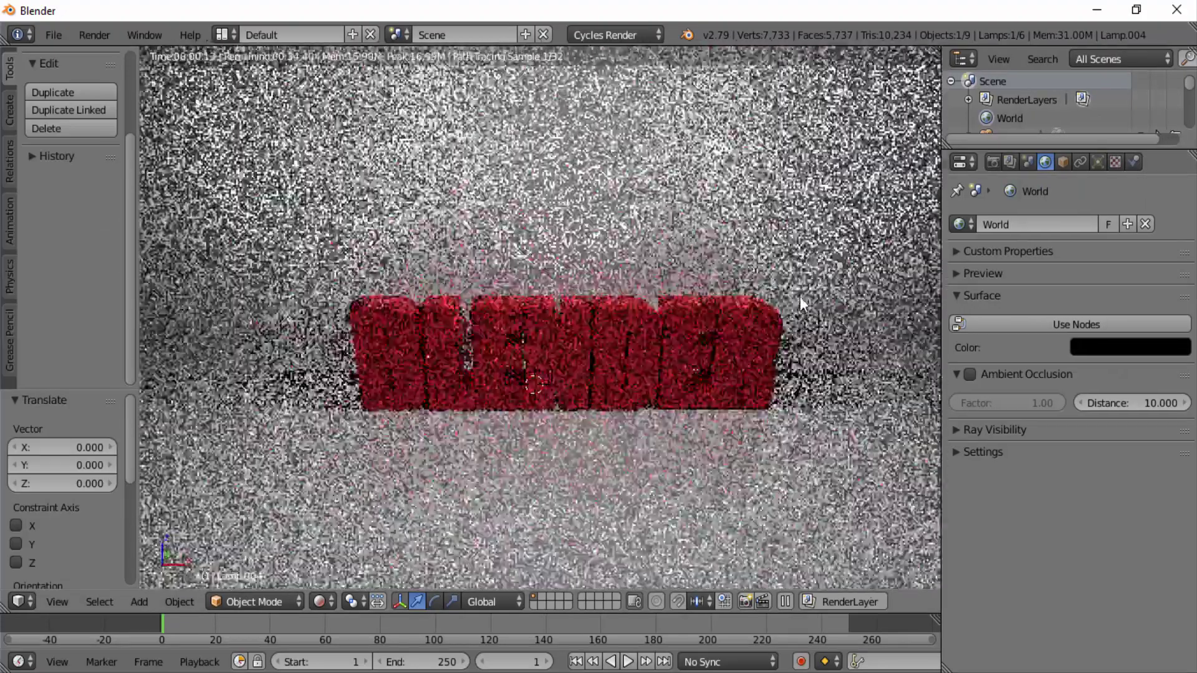
mouse_move(799, 297)
middle_mouse_down()
mouse_move(757, 305)
mouse_move(798, 297)
middle_mouse_up()
key("KP_1")
scroll(801, 297, "down", 4)
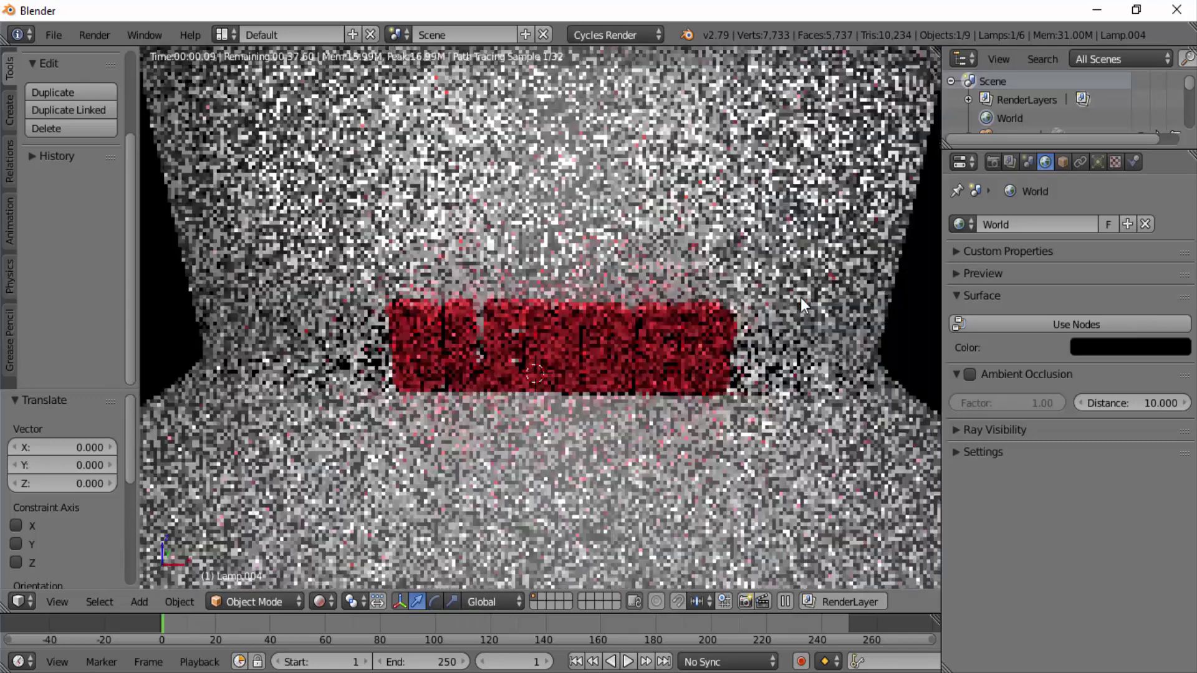
scroll(800, 298, "up", 2)
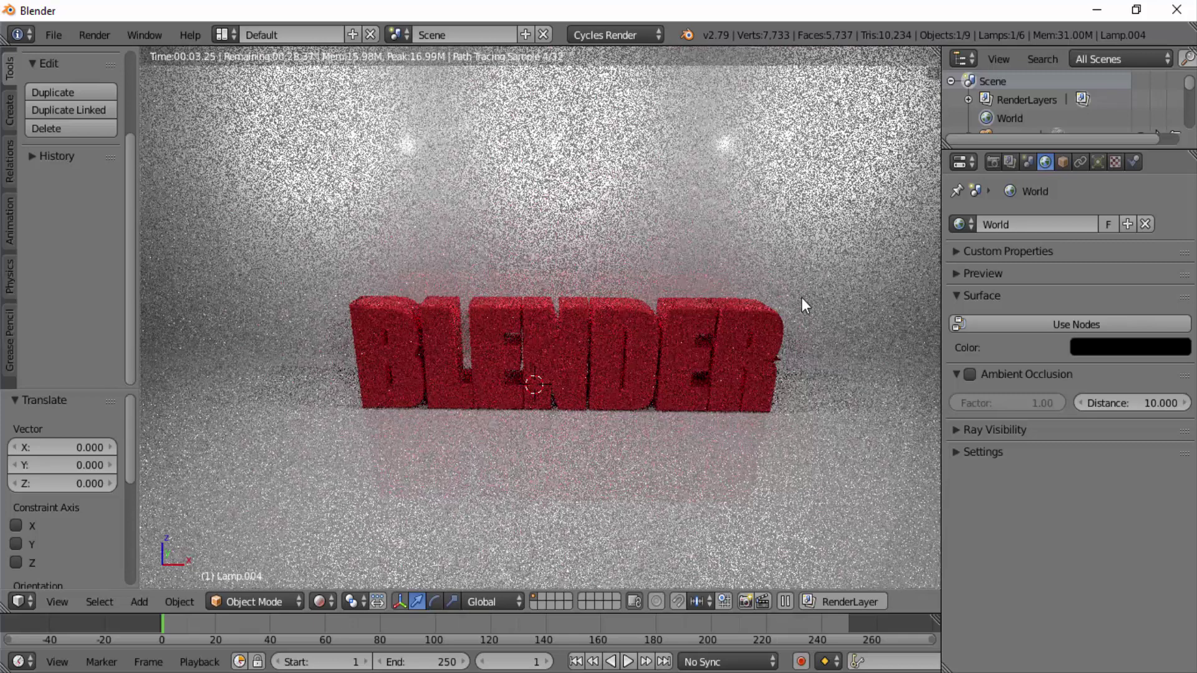
Step: Switch the viewport to solid shading, align the camera to the current view, and move it
left_click(331, 603)
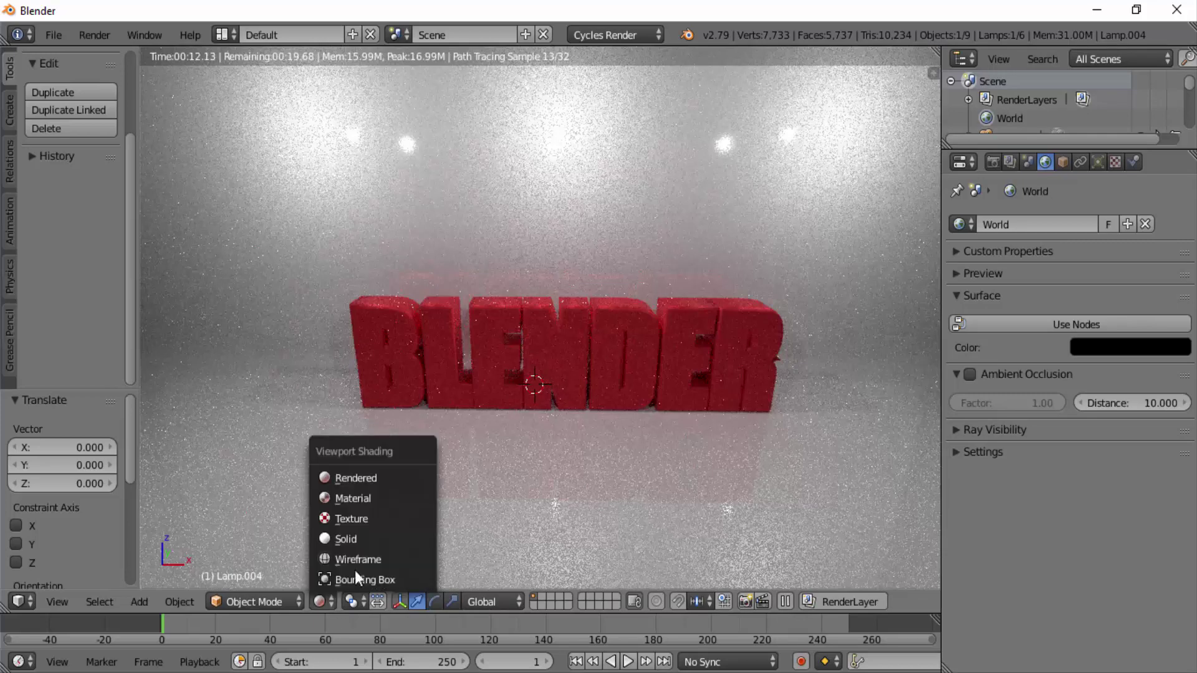
left_click(369, 535)
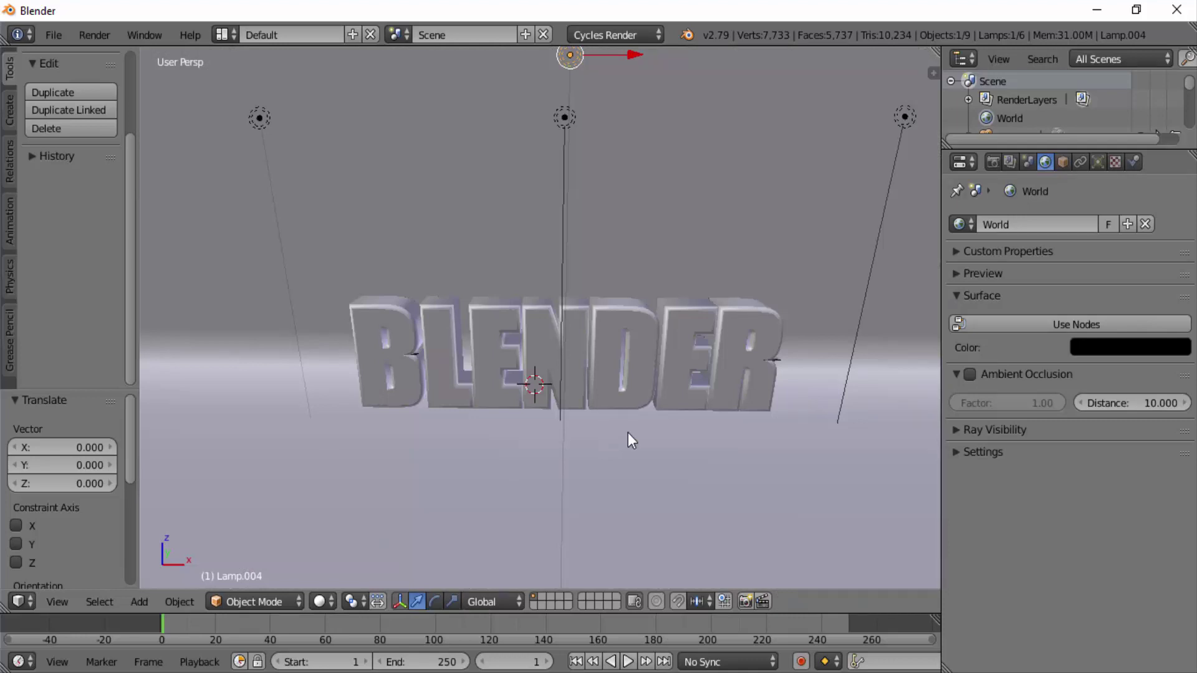
key("ctrl+alt+KP_0")
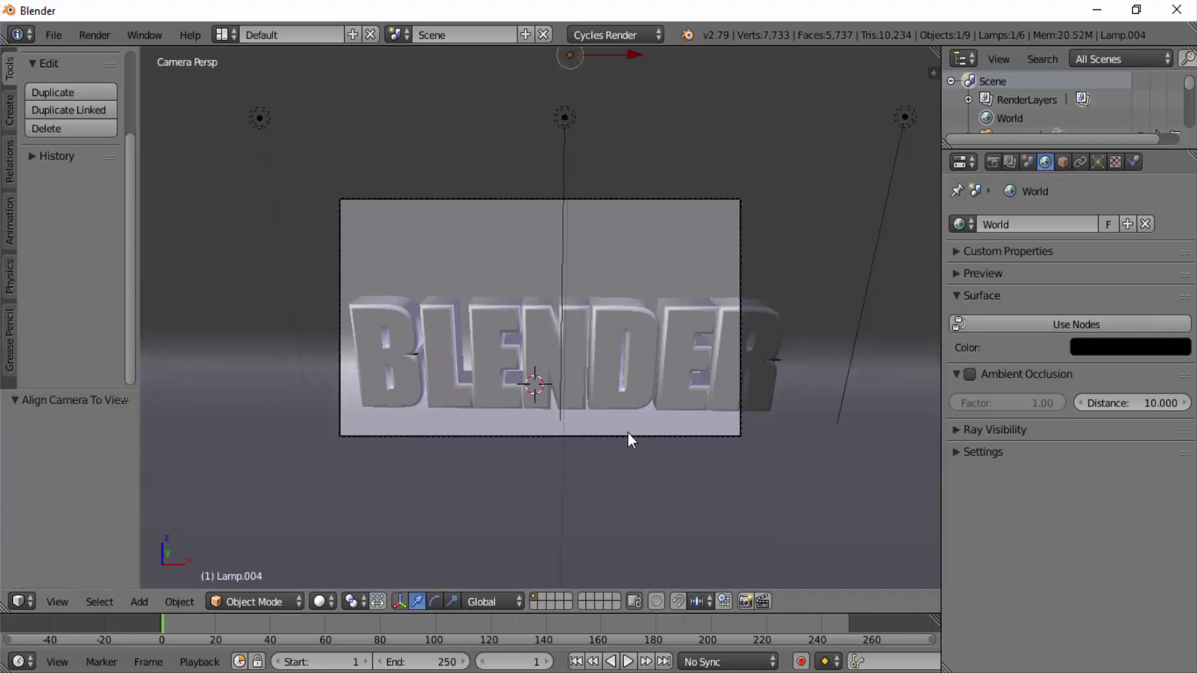
right_click(740, 207)
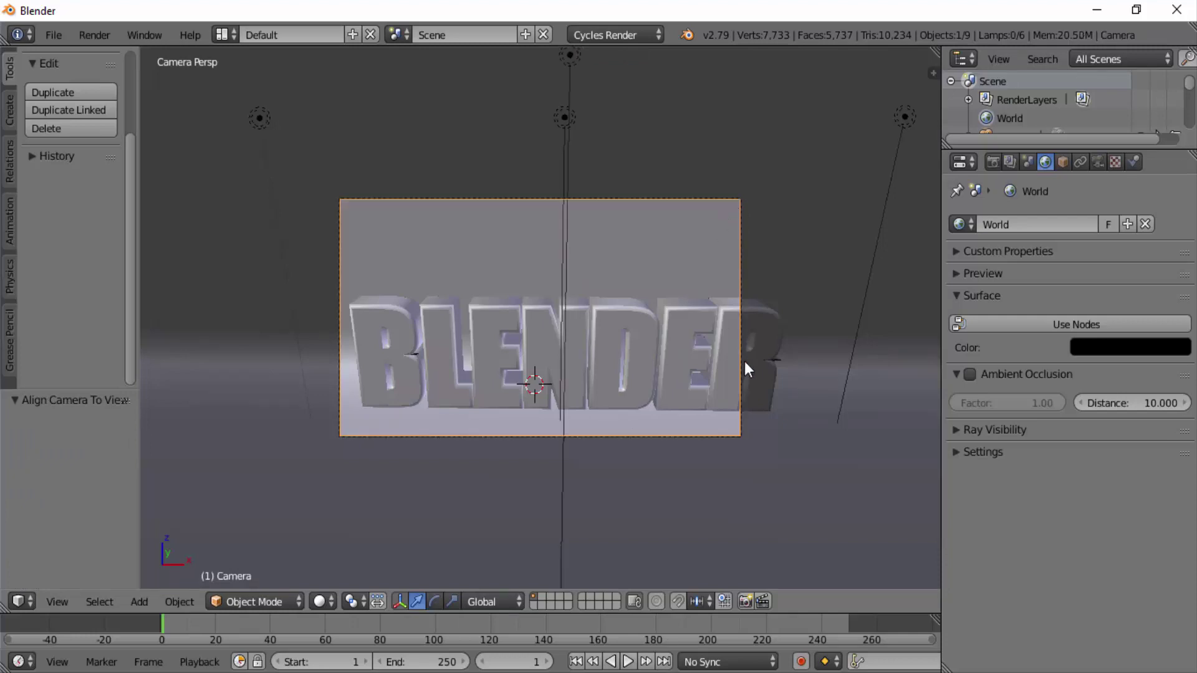
key("g")
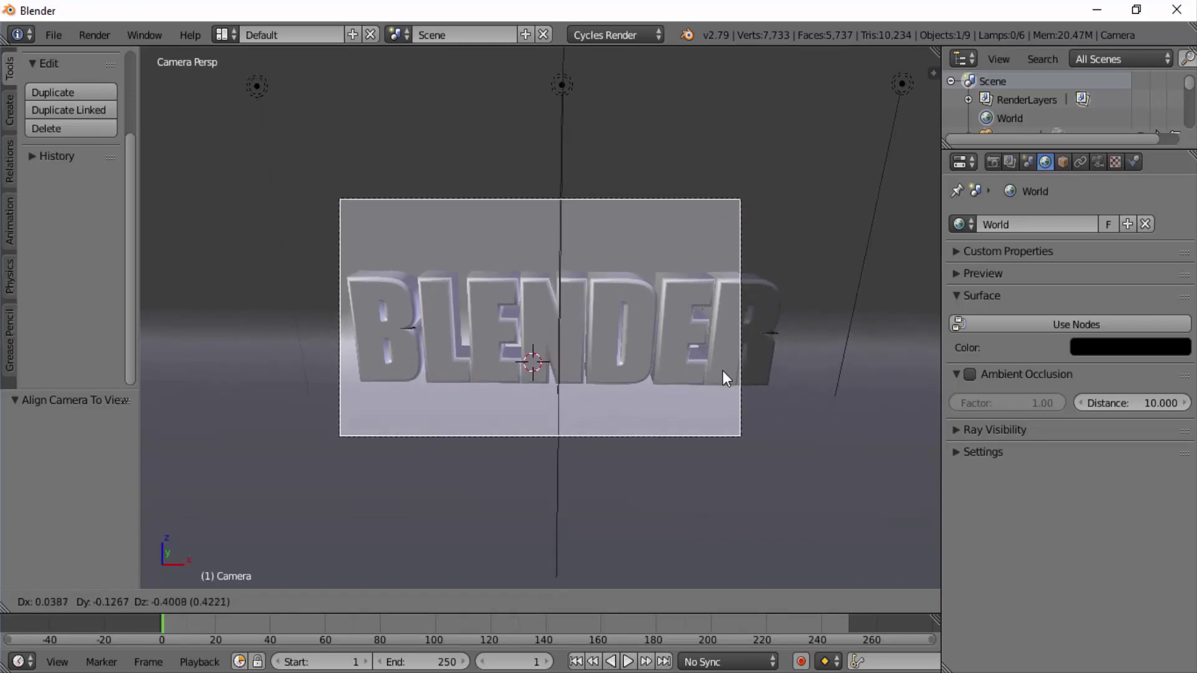
left_click(724, 371)
Step: Set the camera's focal length to 27.72 mm and reposition it to frame the text
left_click(1100, 159)
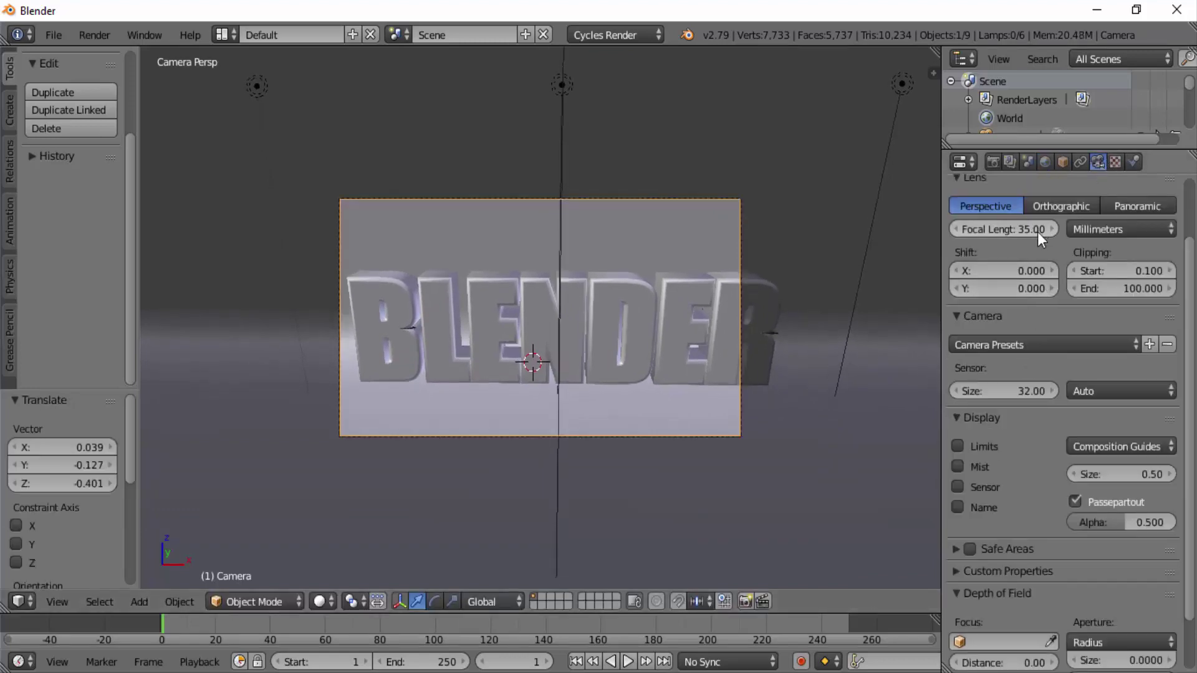
left_click_drag(1038, 232, 950, 232)
key("g")
left_click(407, 346)
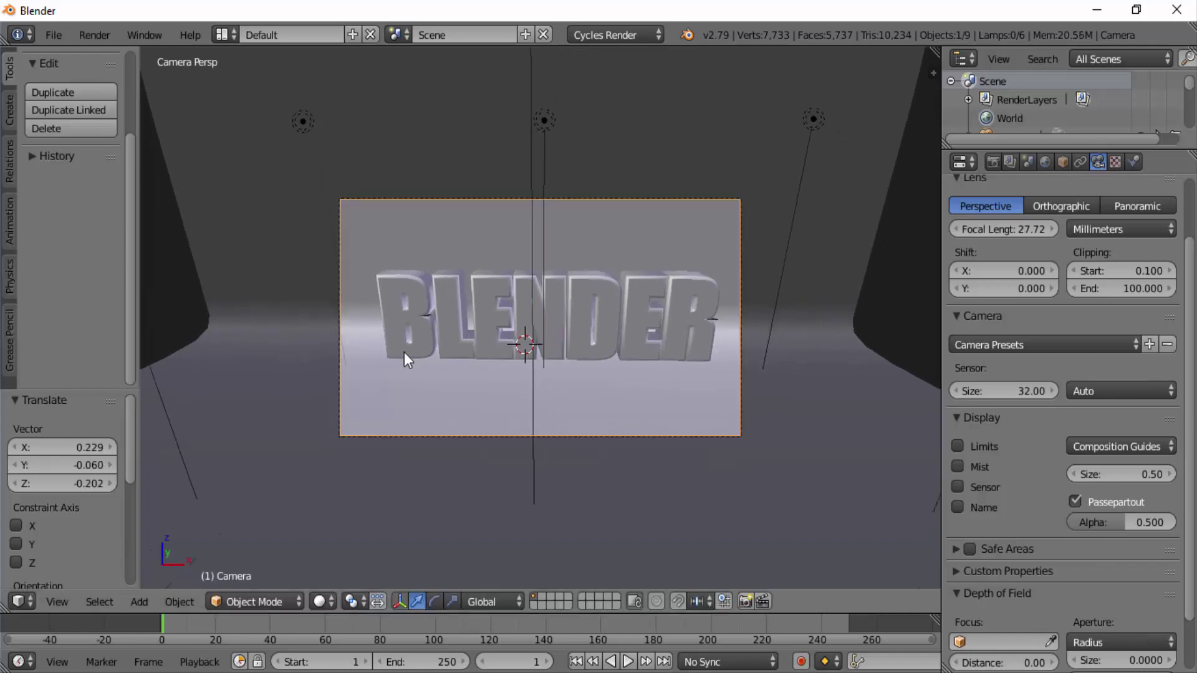
Step: Split the 3D view and show a rendered preview on the right, with the BLENDER text selected
left_click_drag(933, 72, 539, 119)
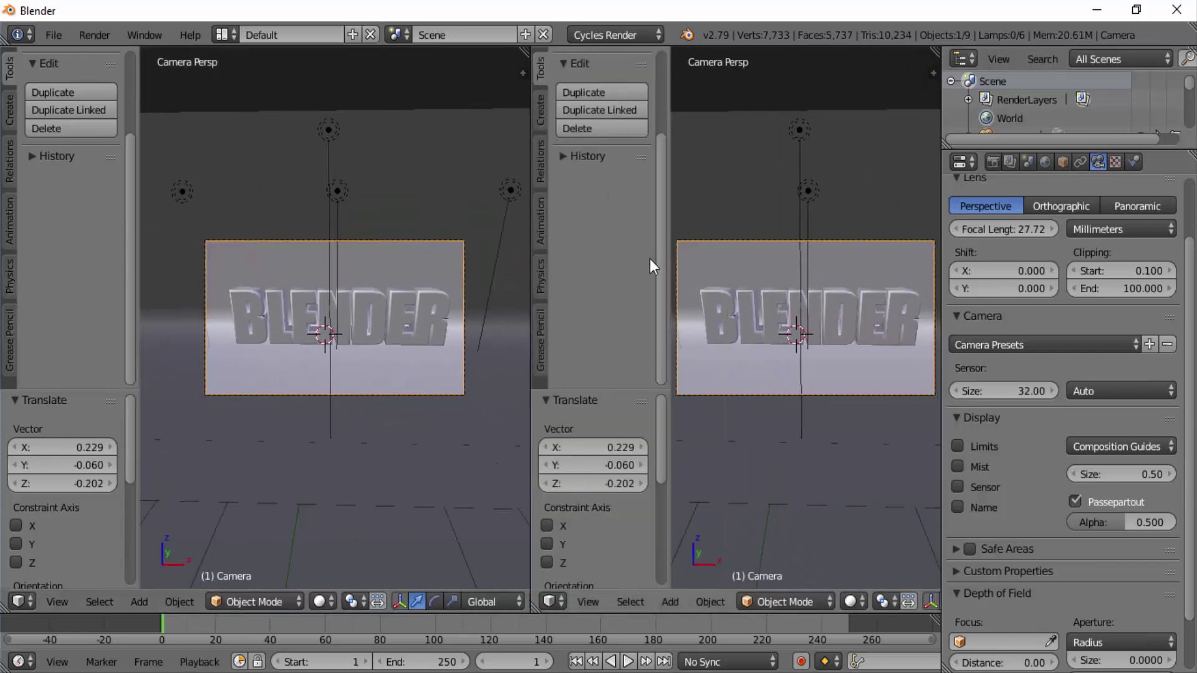
key("t")
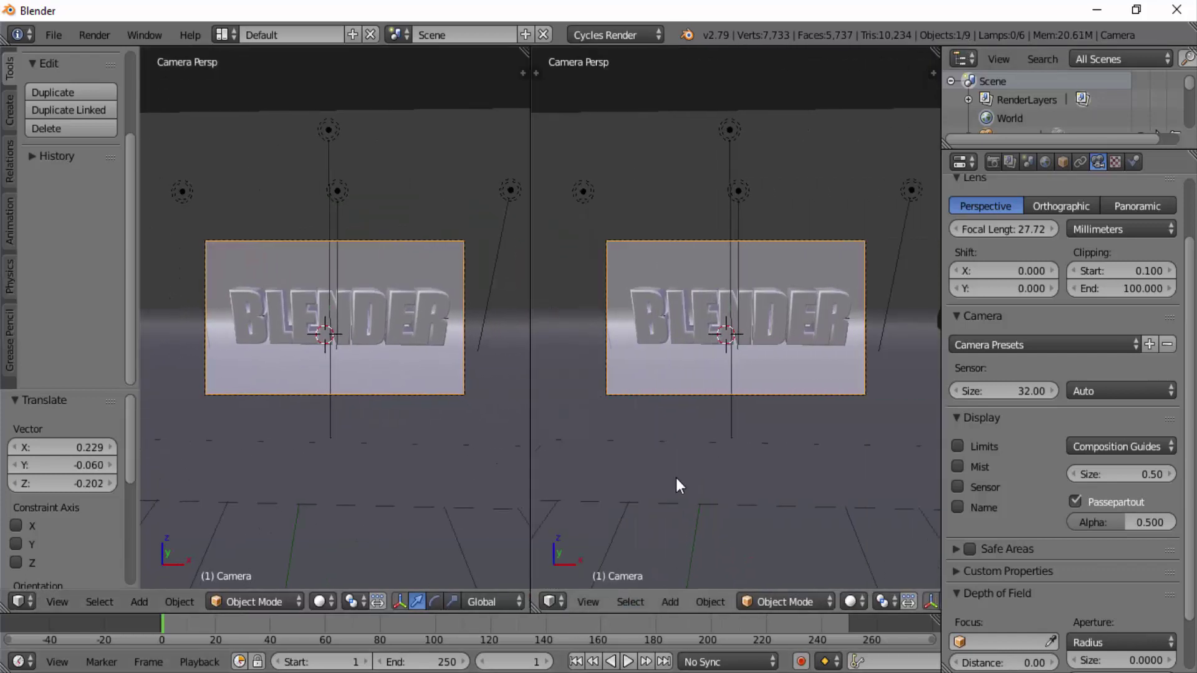
key("shift+z")
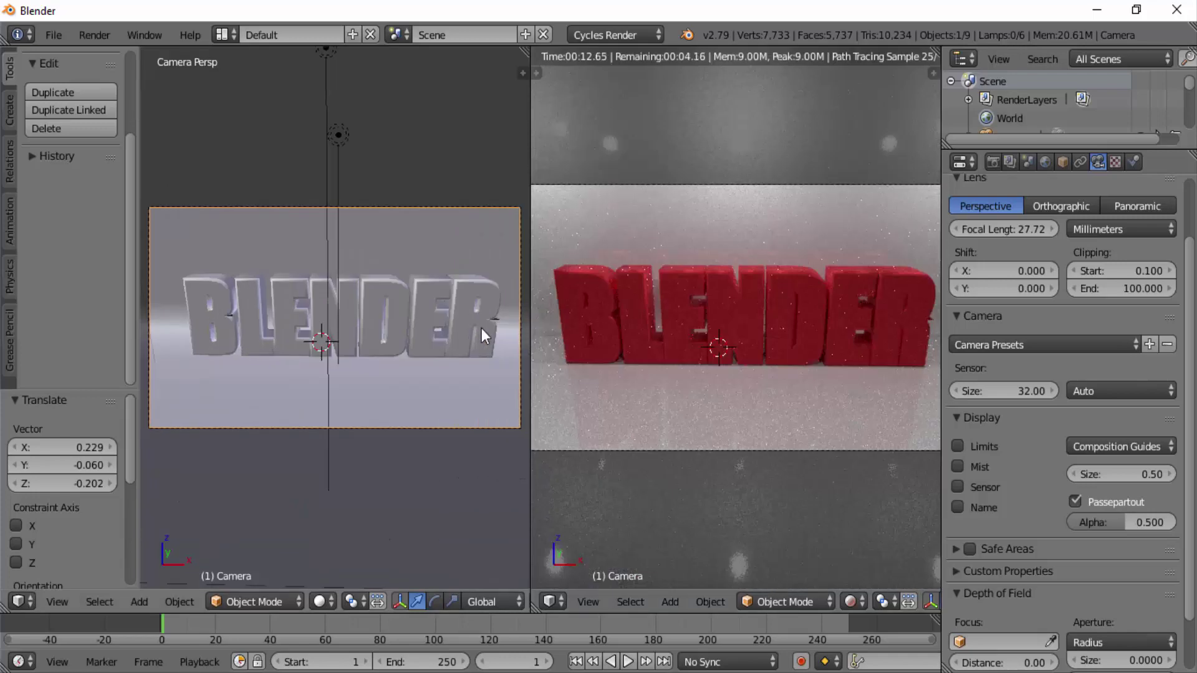
right_click(481, 328)
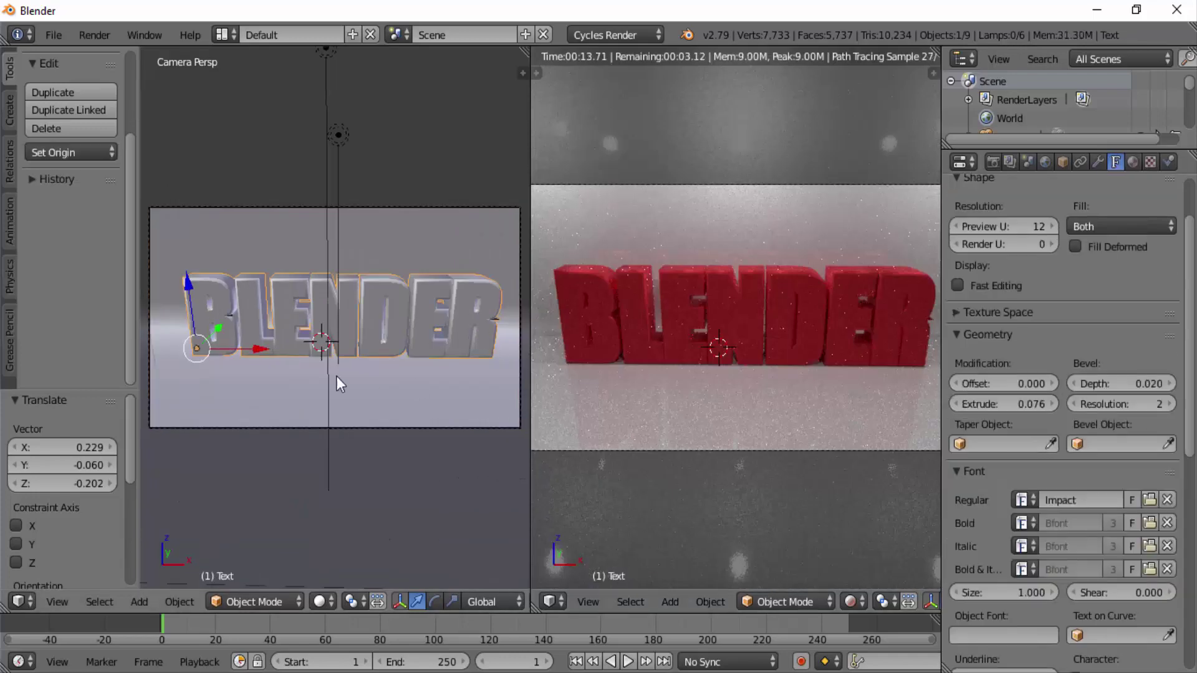
middle_click_drag(451, 364, 356, 390)
scroll(356, 390, "up", 6)
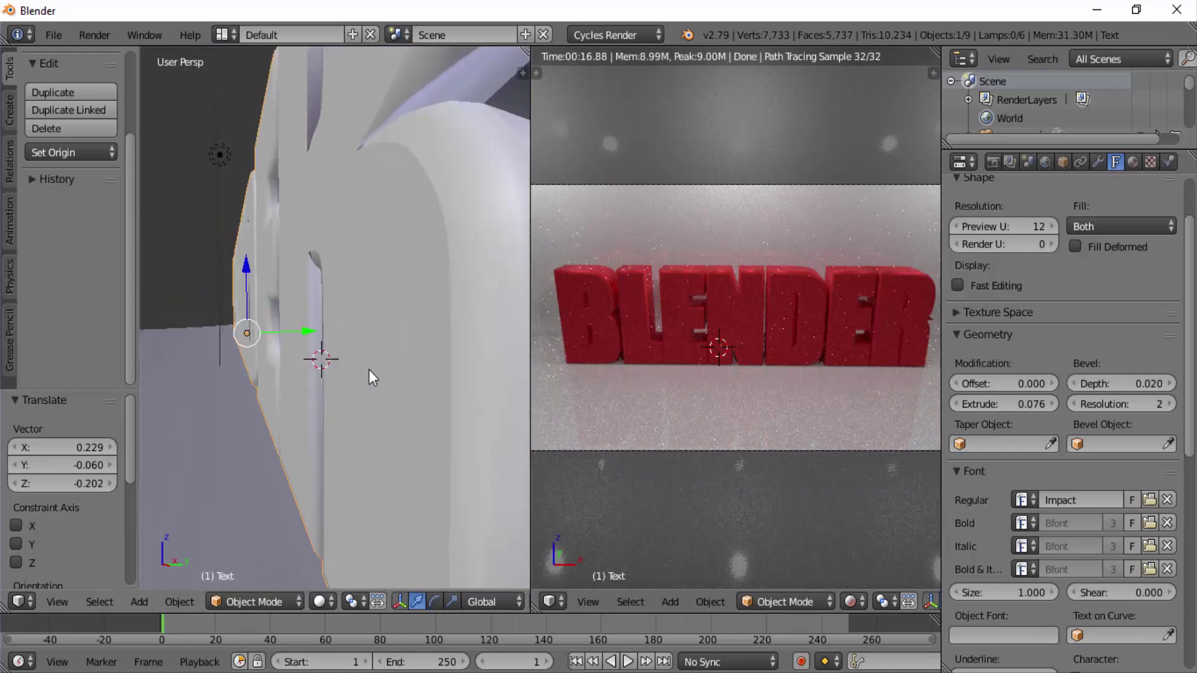
scroll(369, 374, "down", 5)
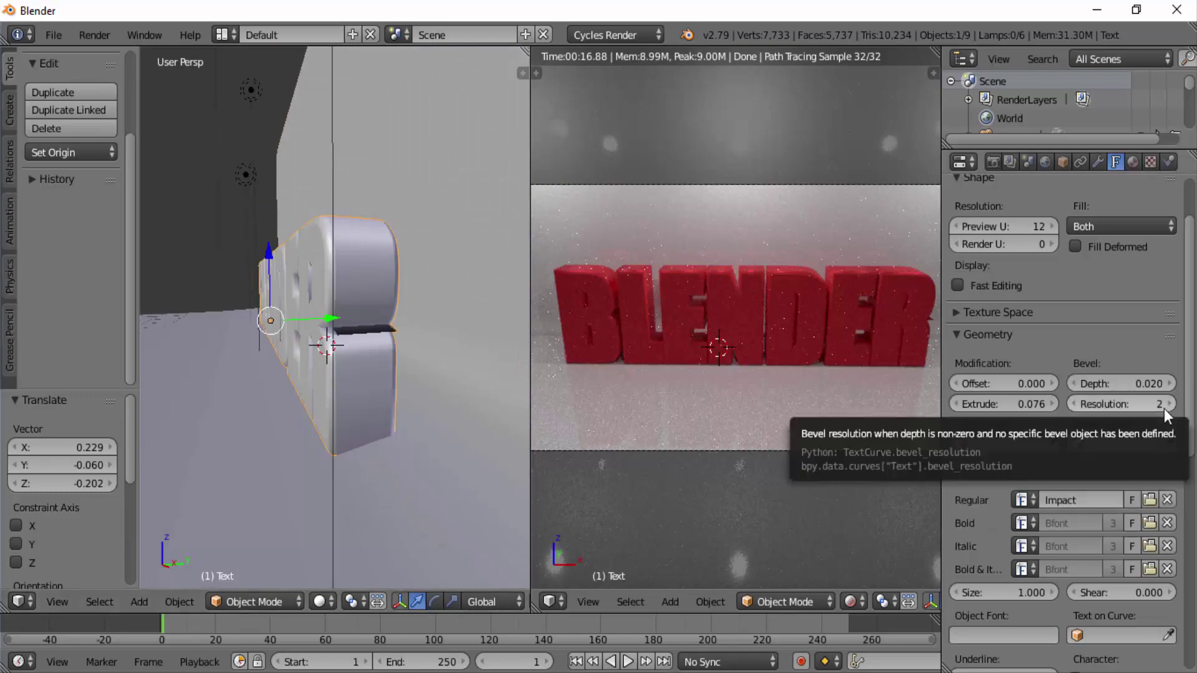
Step: Adjust the text's bevel depth to 0.010, then merge the two views back into one
left_click_drag(1162, 387, 1007, 384)
left_click_drag(407, 410, 599, 390)
scroll(695, 380, "up", 5)
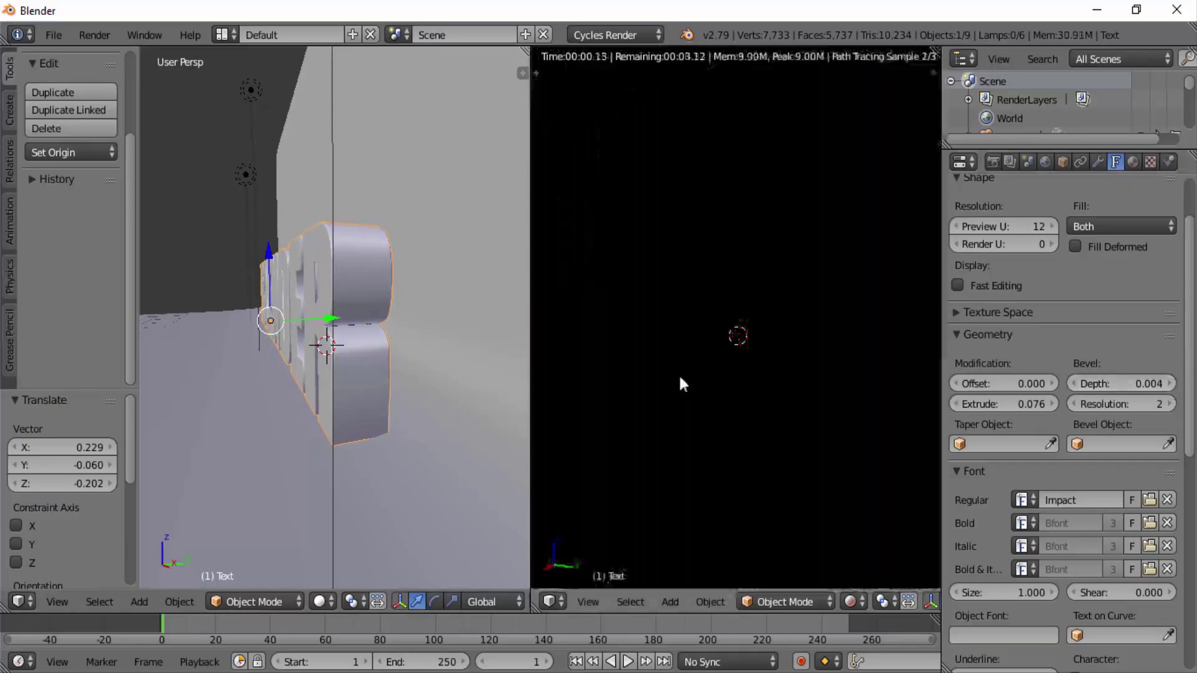
left_click_drag(1121, 383, 1153, 384)
scroll(359, 396, "down", 5)
middle_click_drag(360, 397, 804, 441)
scroll(804, 440, "down", 5)
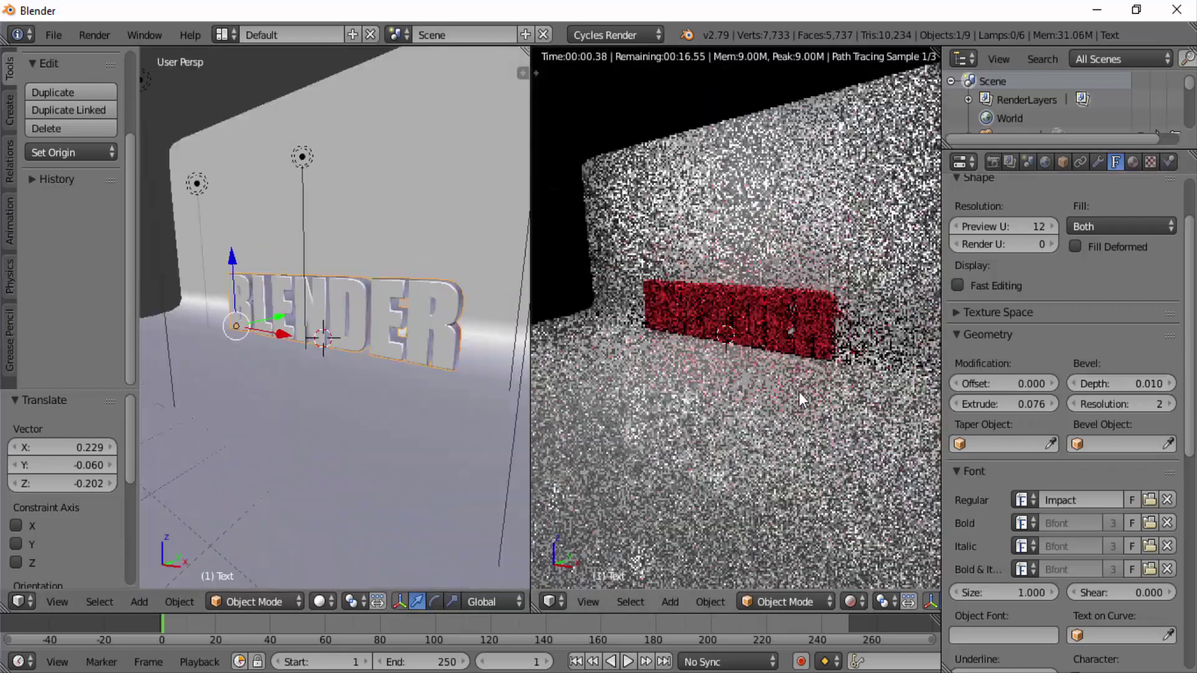
scroll(799, 392, "up", 1)
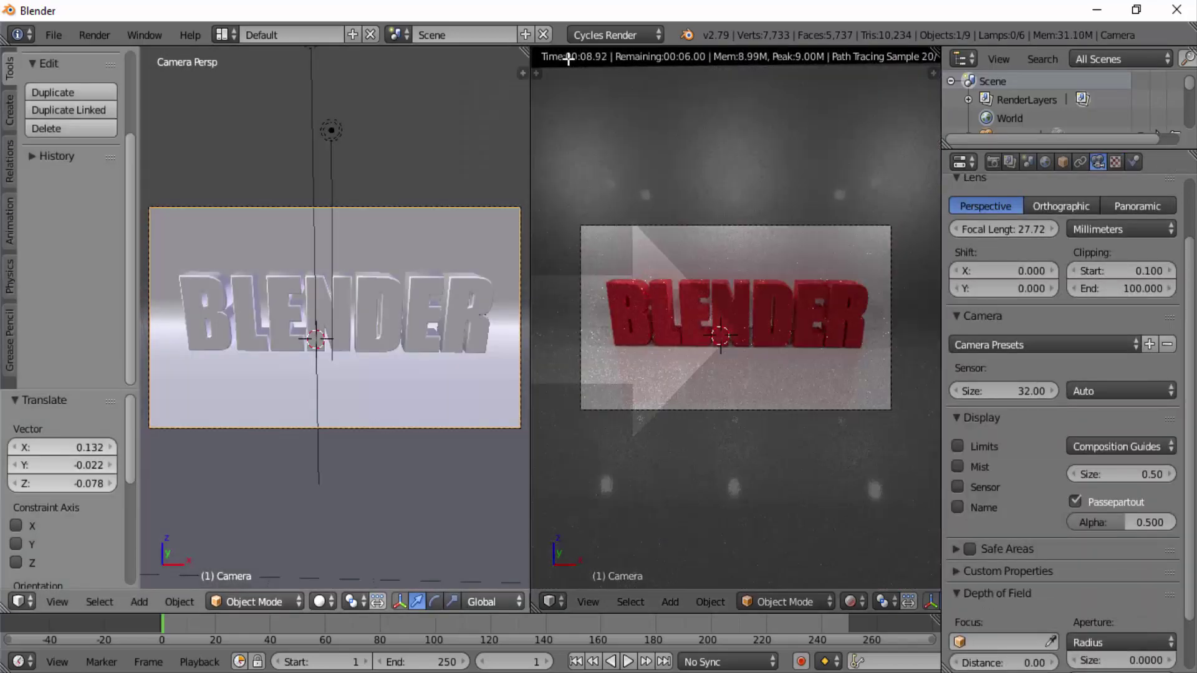
left_click_drag(568, 59, 664, 282)
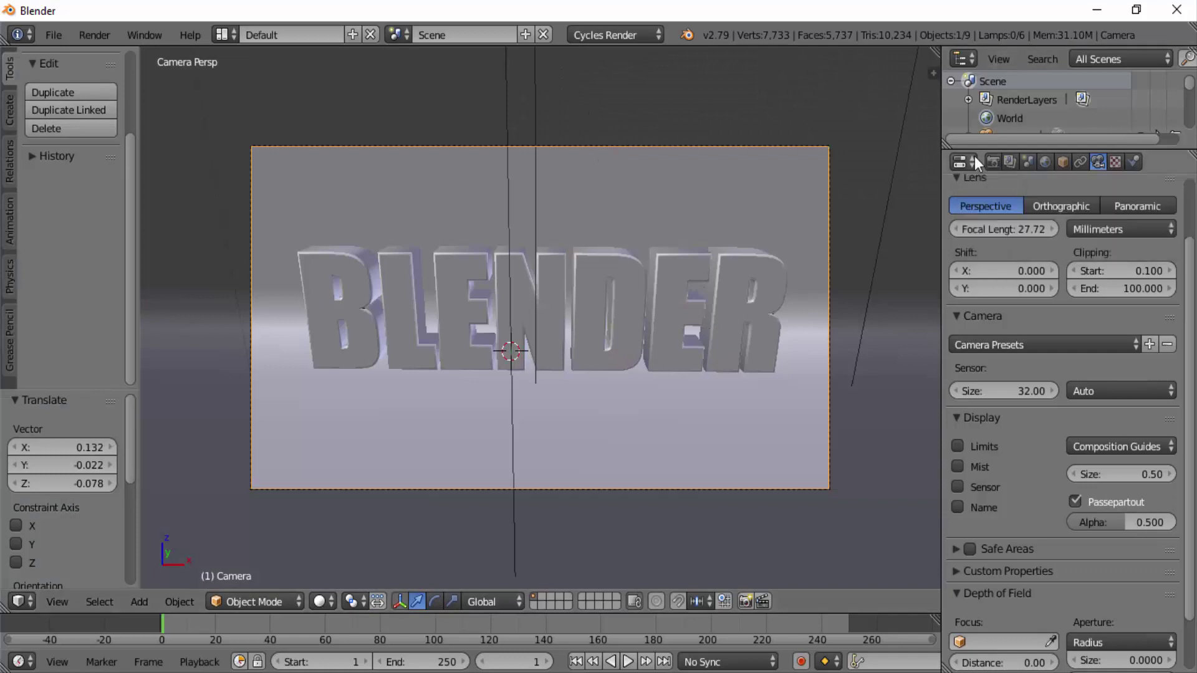
Step: Set the render resolution to 100% and the render samples to 1000
left_click(993, 163)
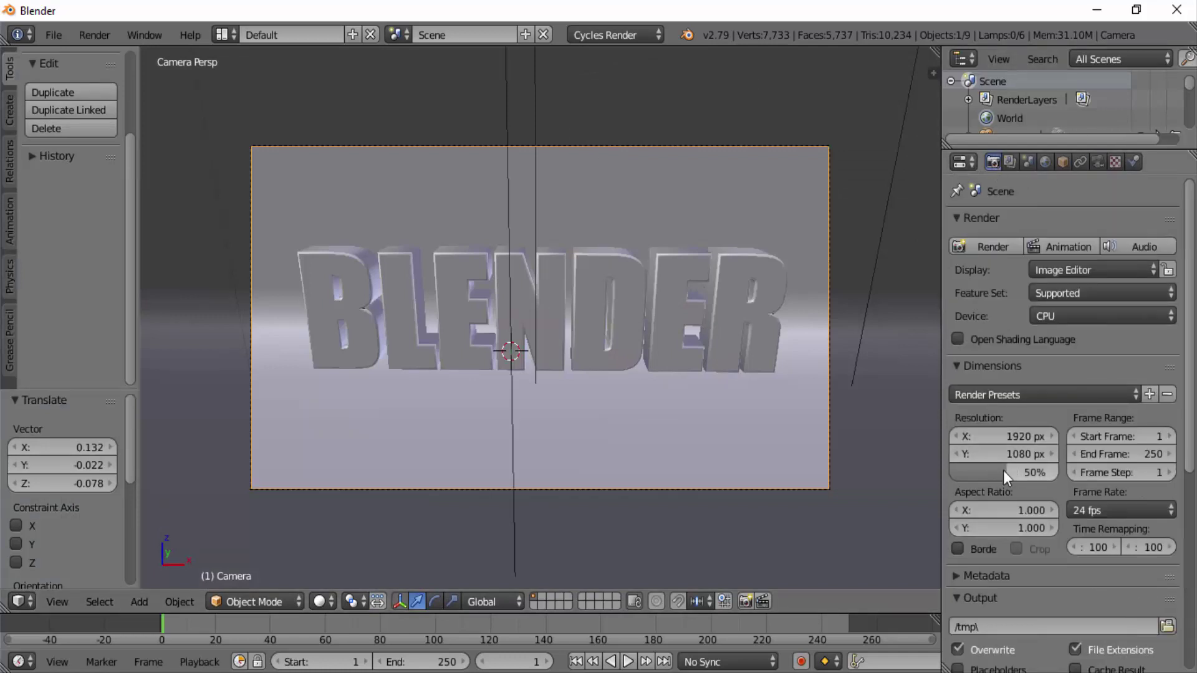
left_click_drag(1004, 472, 1061, 473)
scroll(1060, 473, "down", 8)
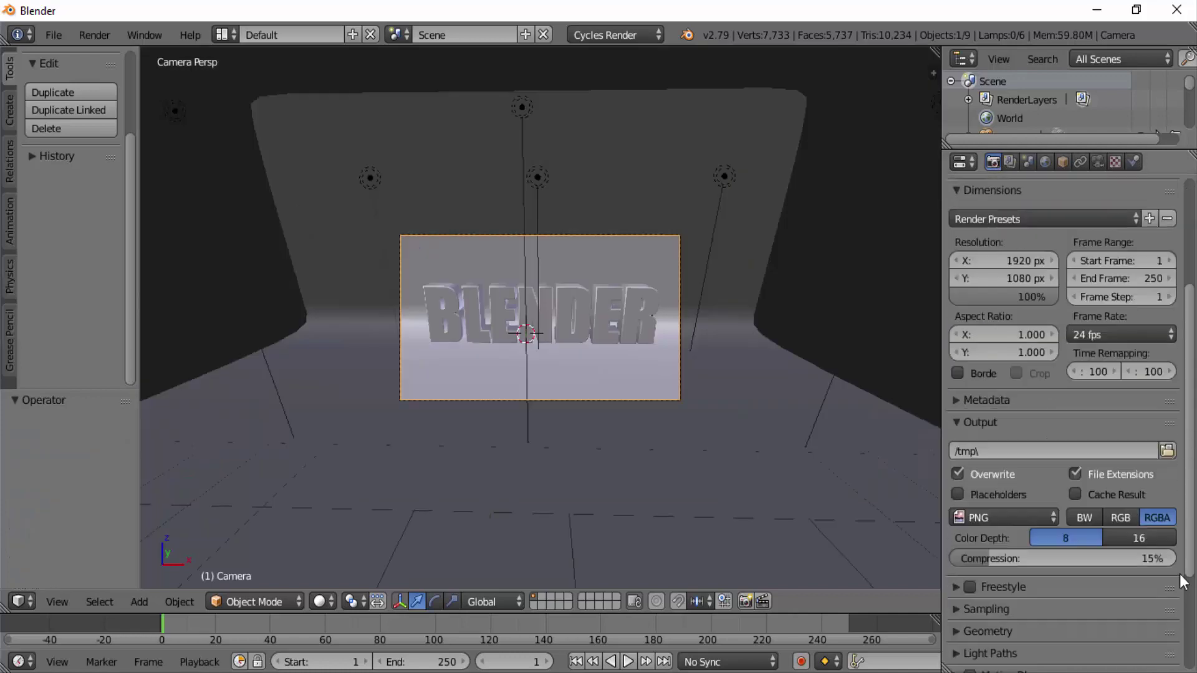
left_click(957, 498)
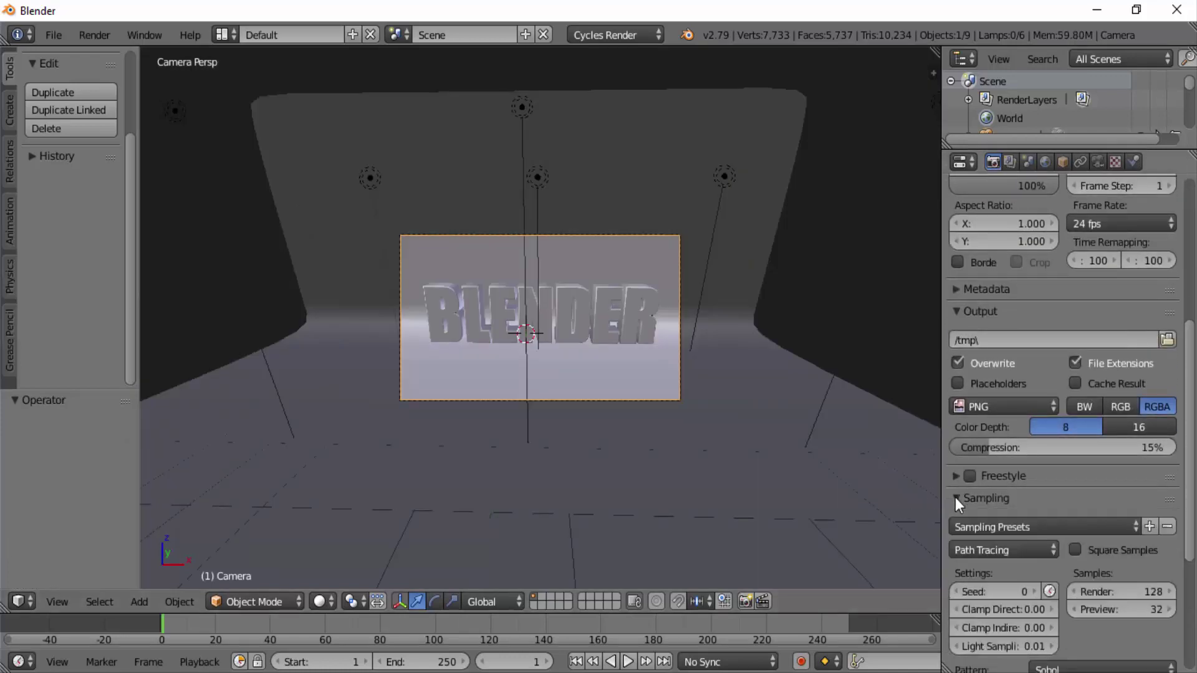
left_click_drag(1162, 590, 1188, 589)
left_click(1133, 592)
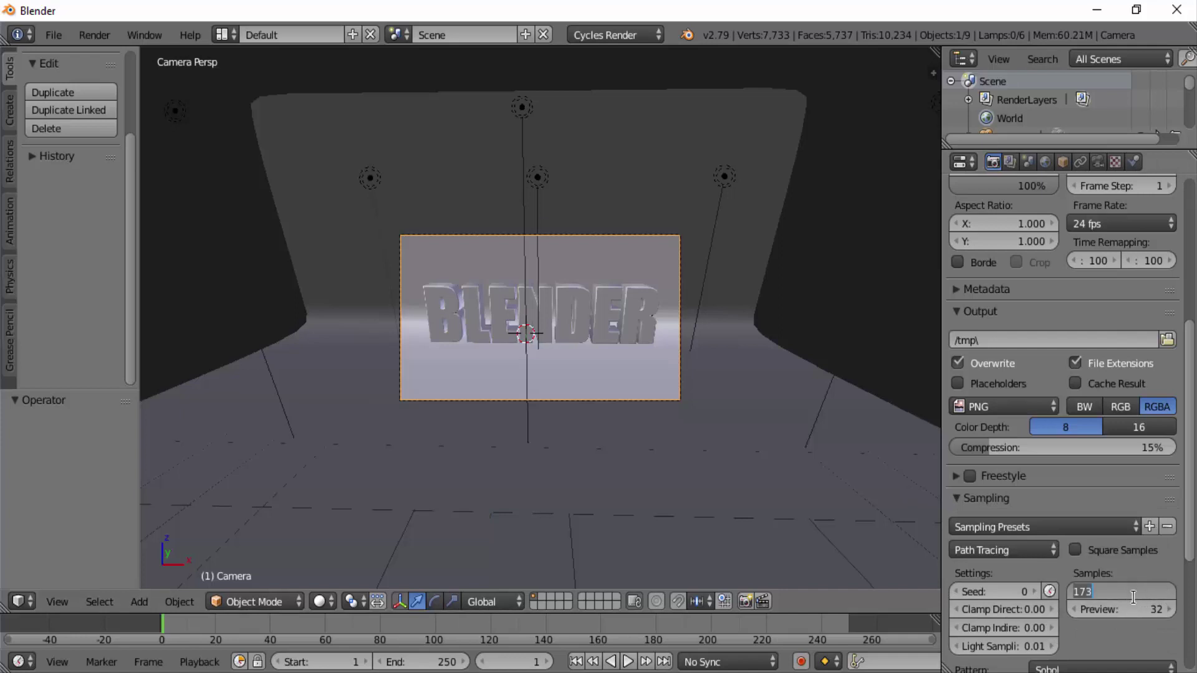
type("1000")
key("Return")
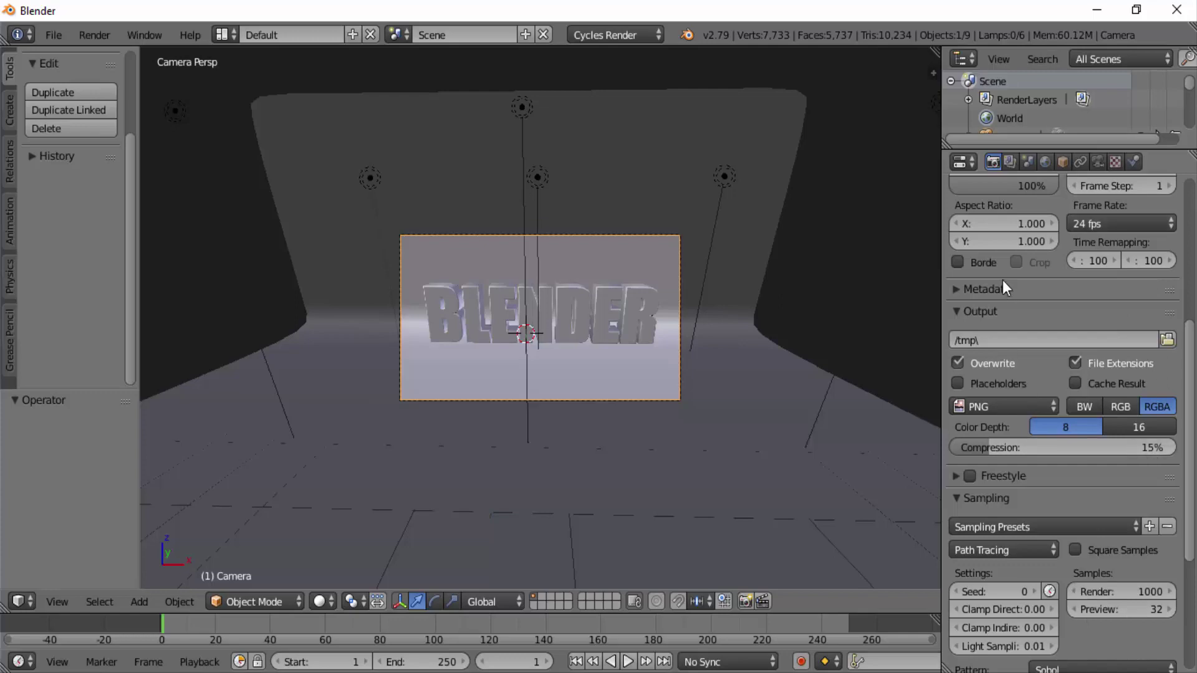
Step: Check the render layer settings, then render the scene from the camera in Cycles
scroll(1112, 536, "down", 2)
scroll(1112, 535, "up", 7)
scroll(1115, 520, "down", 3)
left_click(1010, 162)
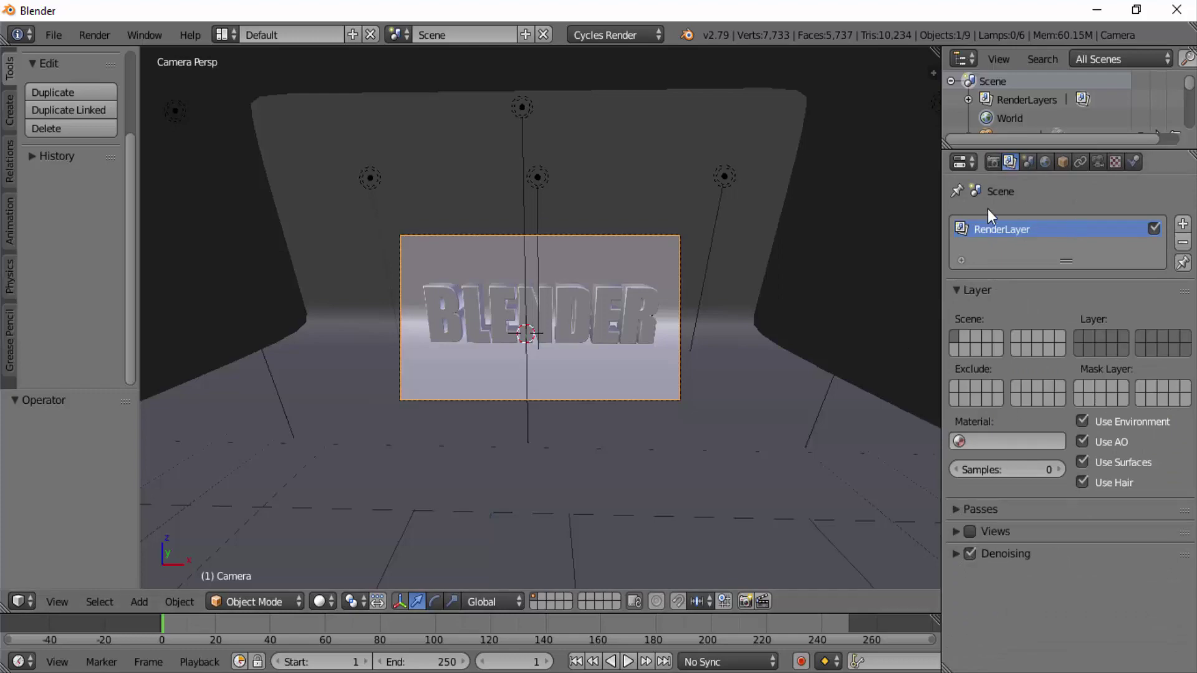
left_click(993, 162)
scroll(1028, 319, "up", 10)
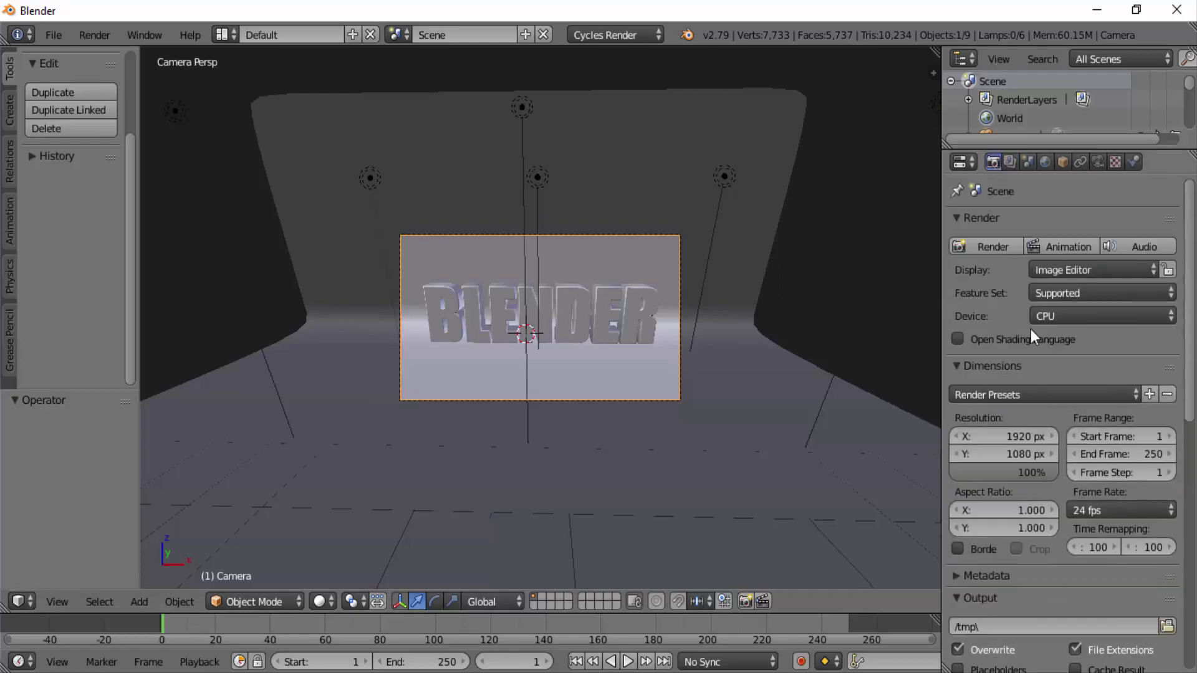
left_click(997, 247)
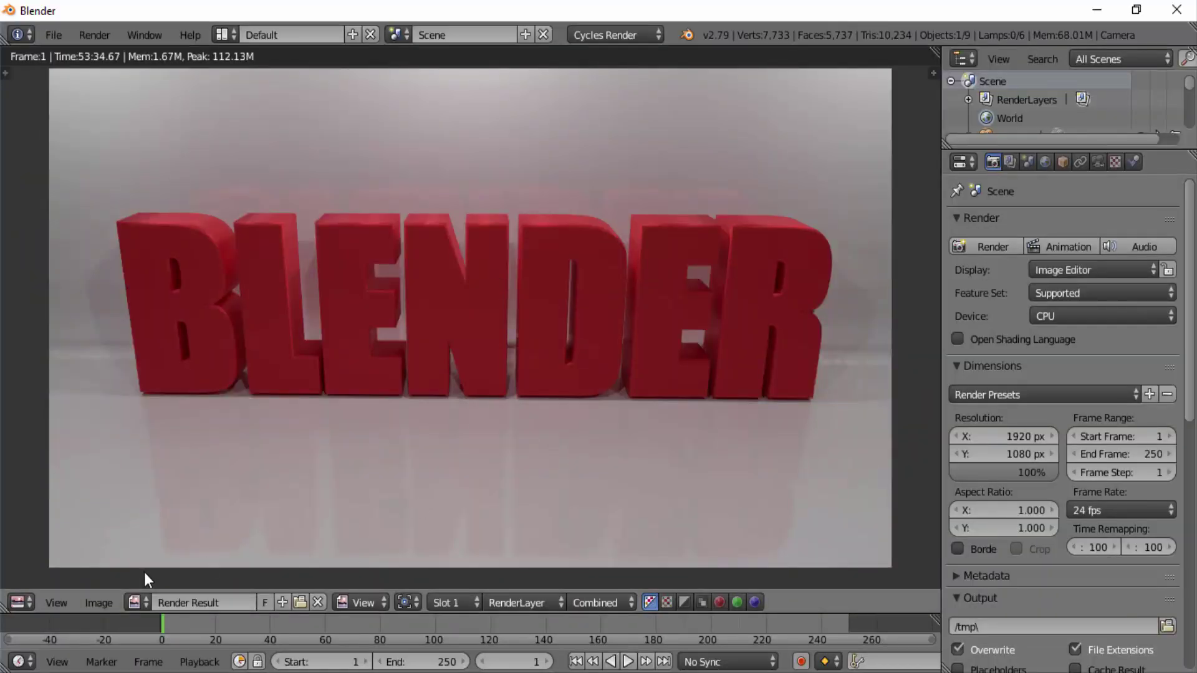
Step: Save the finished render as the PNG '3D Text HQ.png' with 0% compression
left_click(95, 603)
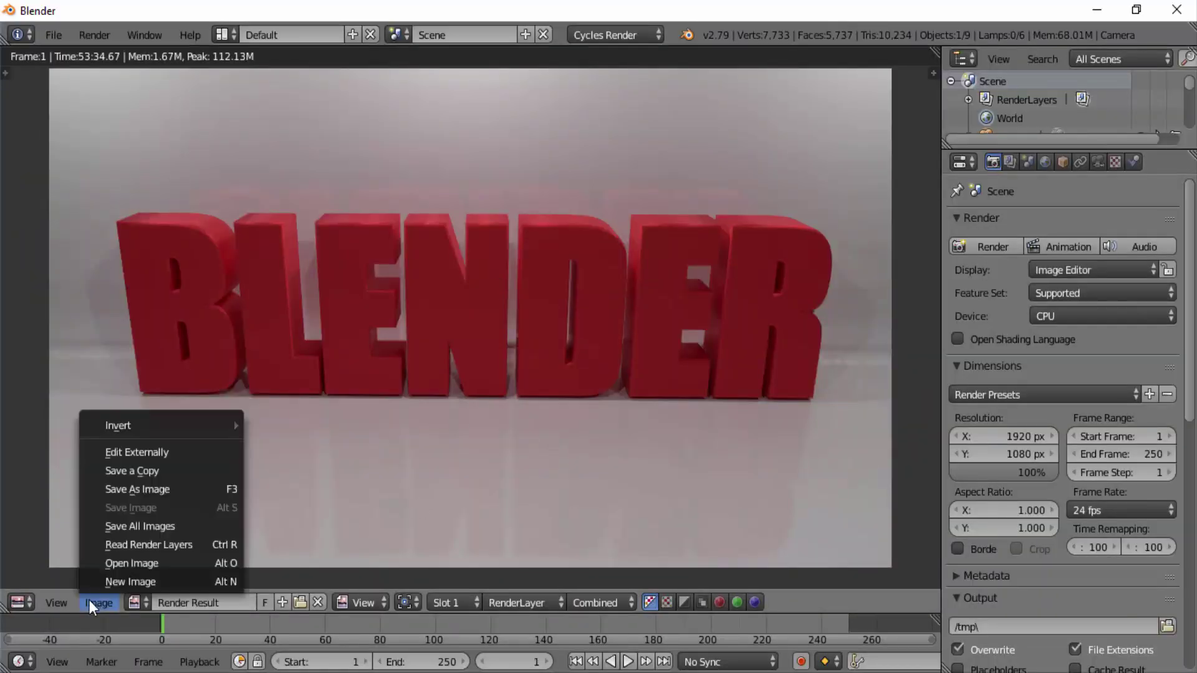
left_click(182, 489)
left_click(279, 104)
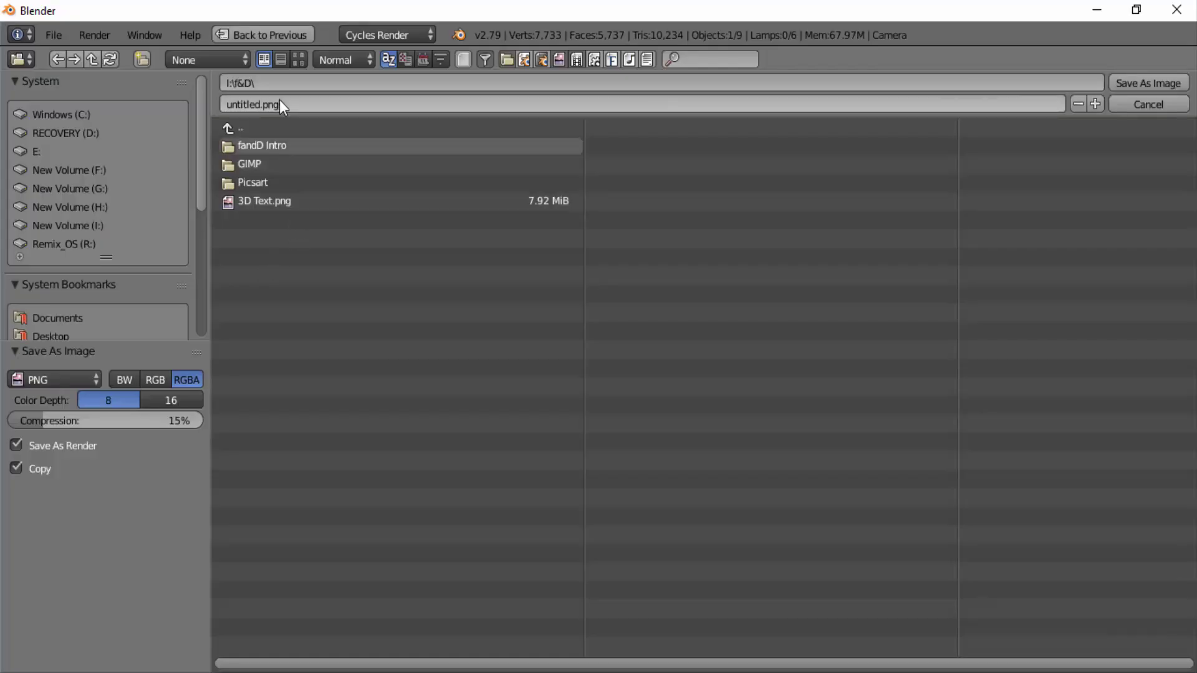
type("3D Text")
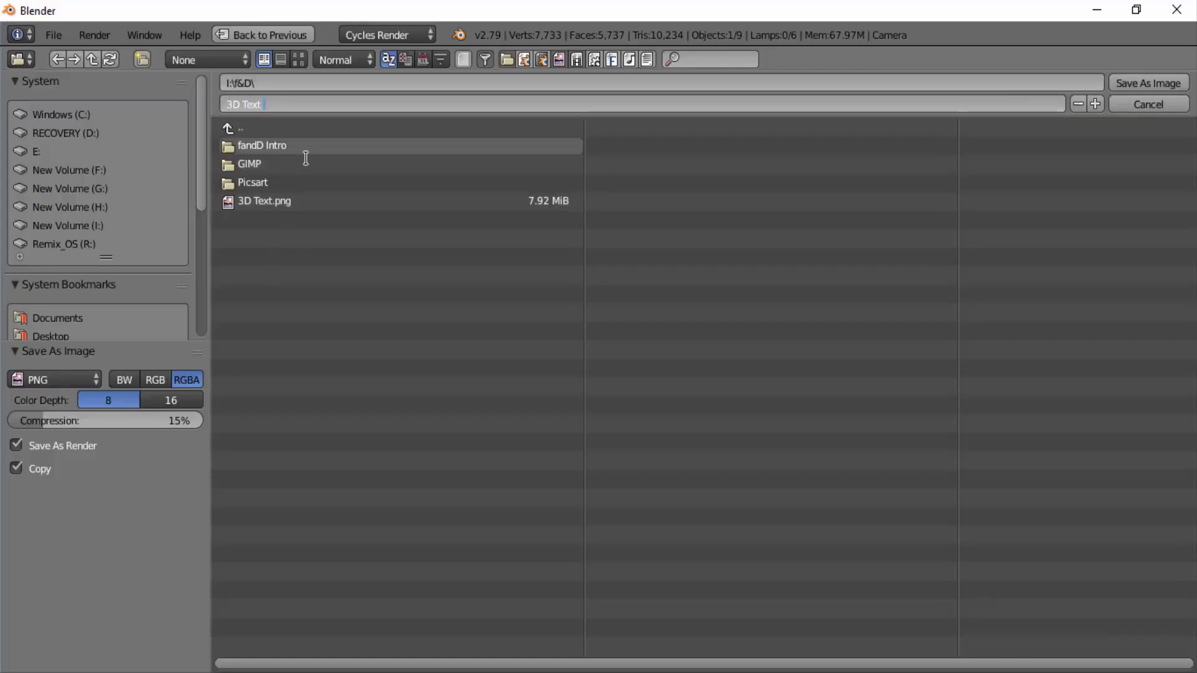
type(" HQ.png")
key("Return")
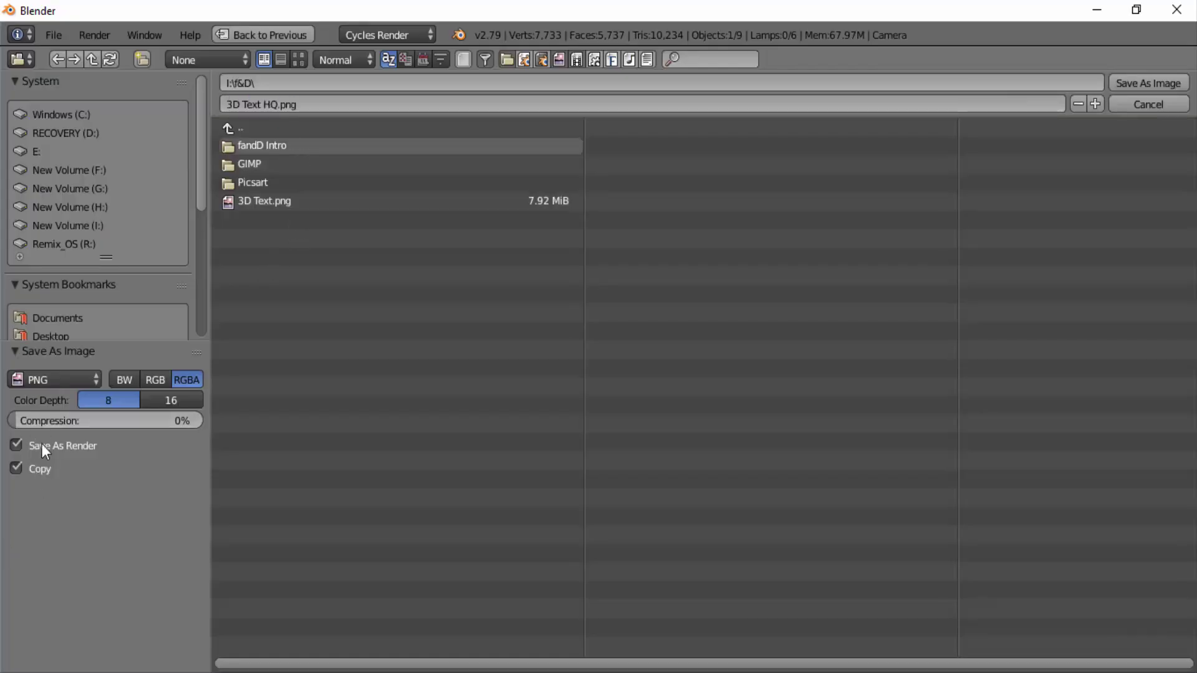
left_click(1126, 77)
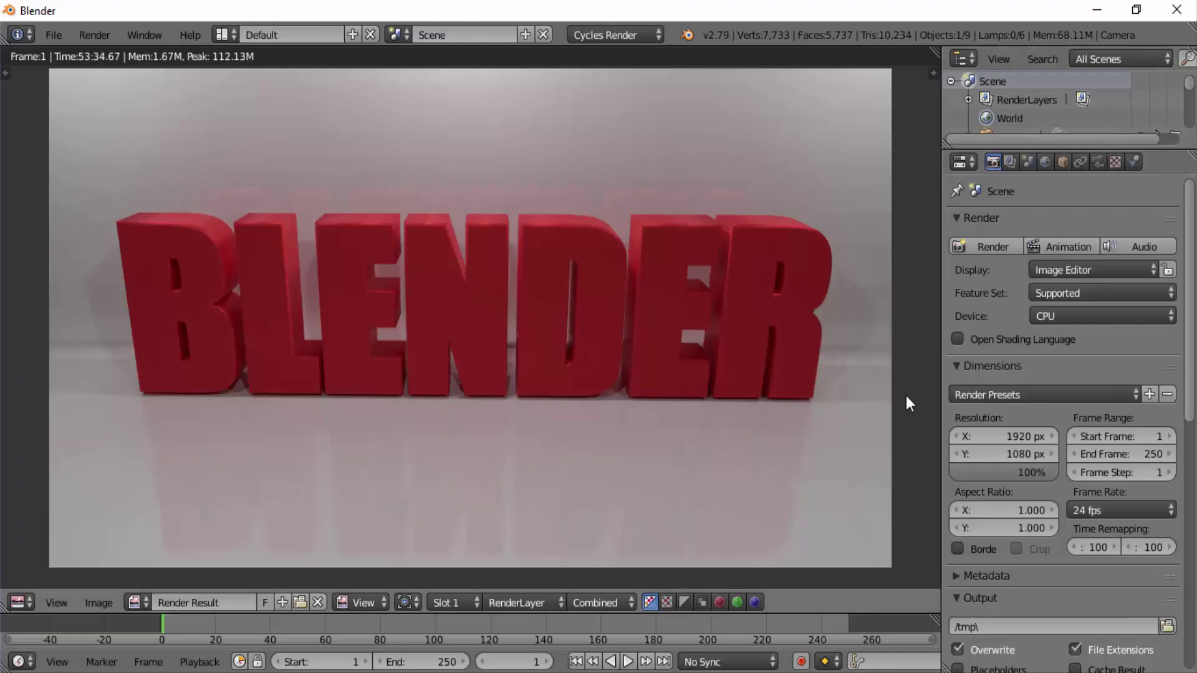
scroll(873, 399, "down", 1)
scroll(844, 404, "up", 1)
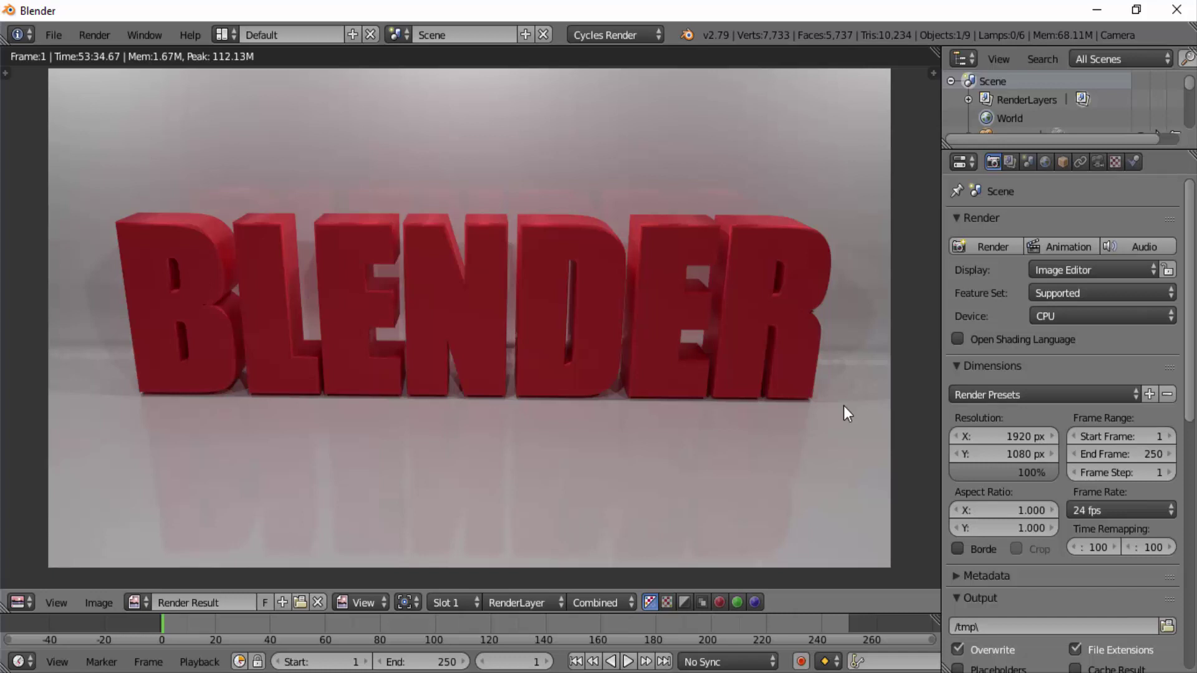
Step: In the backdrop's edit mode, add an edge loop across the floor and slide it toward the wall
key("Escape")
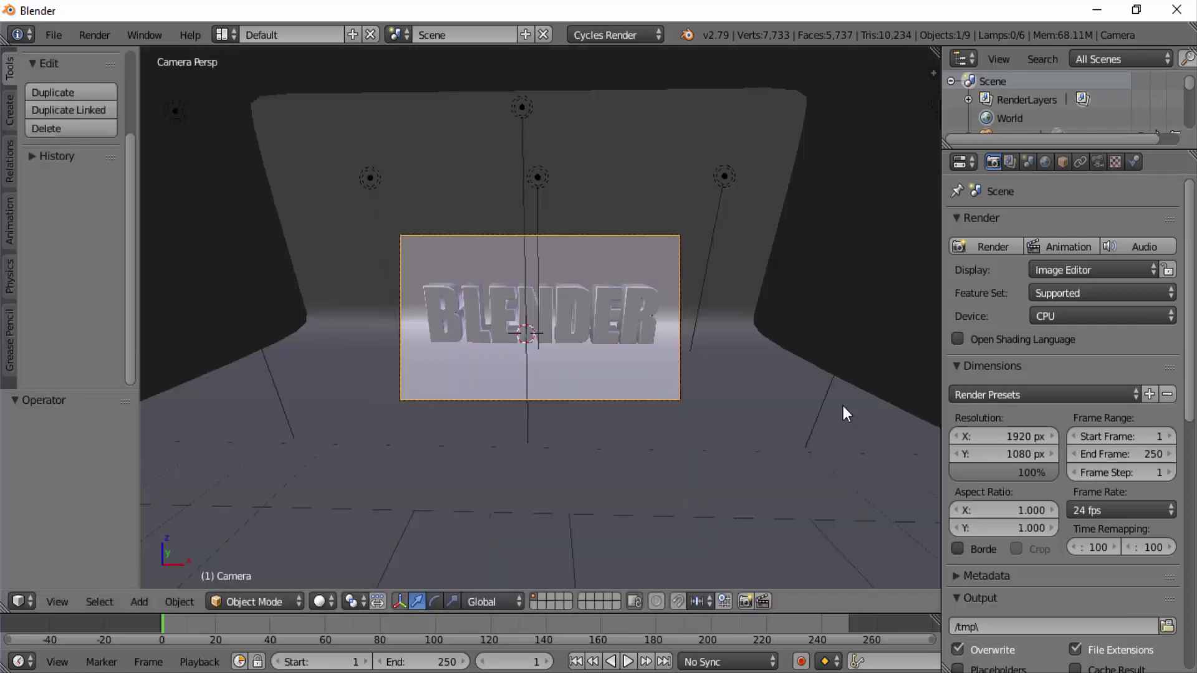
middle_click_drag(786, 402, 516, 316)
right_click(795, 347)
key("Tab")
key("ctrl+r")
left_click(518, 566)
right_click(518, 566)
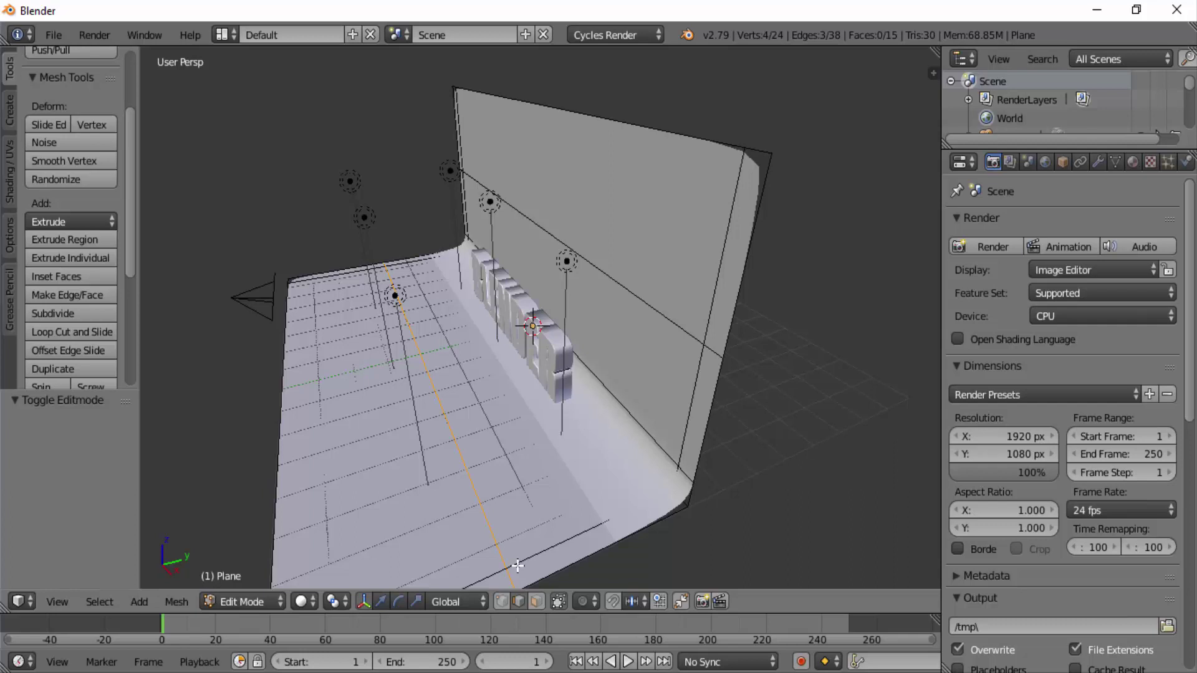
key("g")
key("g")
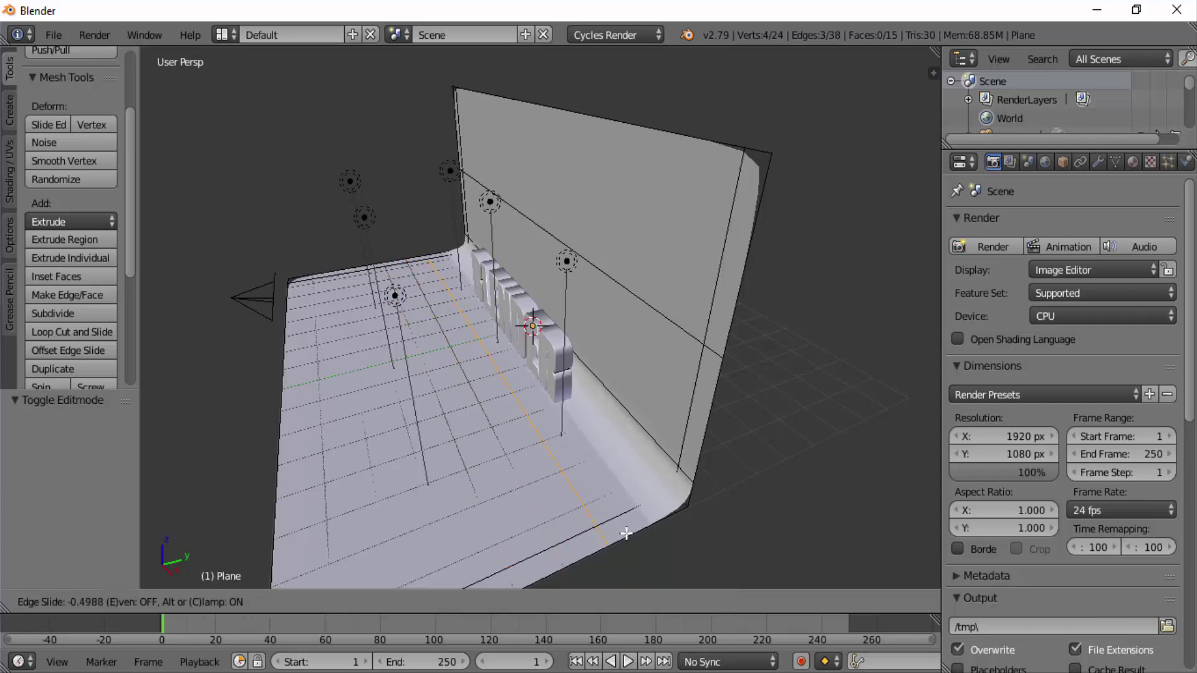
left_click(681, 509)
Step: With a rendered preview, lower one backdrop edge 0.227 along Z and return to Object Mode
mouse_move(680, 509)
middle_mouse_down()
mouse_move(791, 494)
mouse_move(785, 467)
mouse_move(802, 510)
mouse_move(663, 467)
middle_mouse_up()
key("shift+z")
key("shift+z")
key("KP_Decimal")
scroll(635, 405, "down", 5)
right_click(628, 317)
left_click_drag(523, 243, 520, 257)
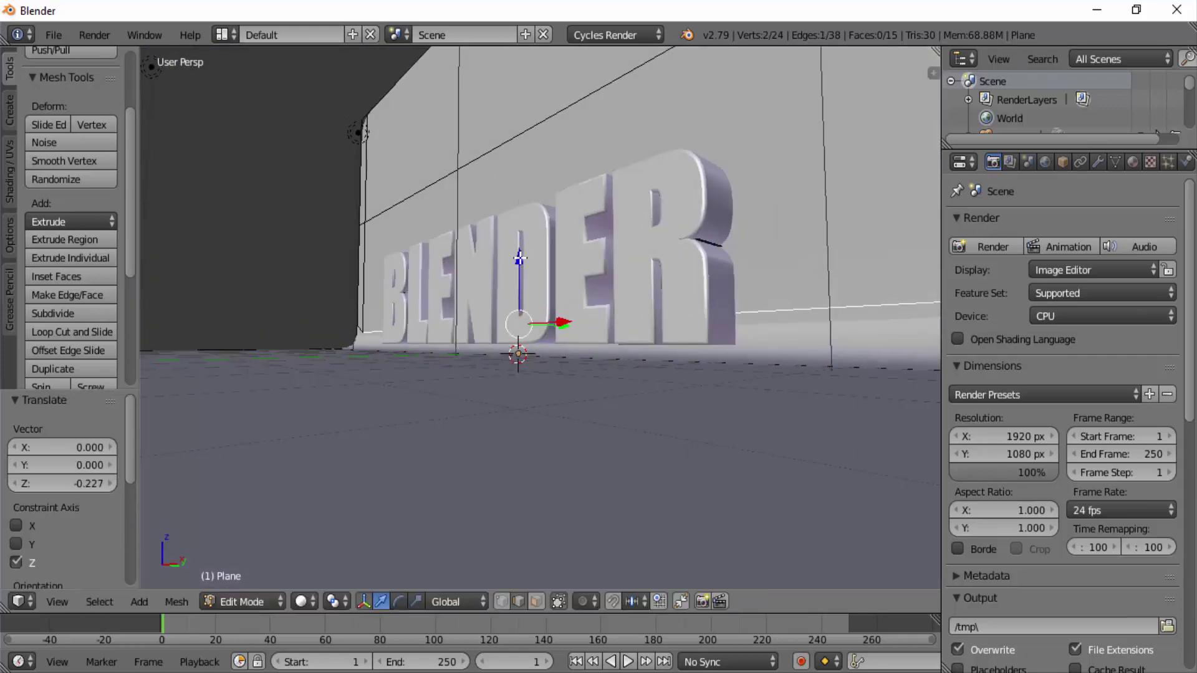
key("Tab")
Step: Select the BLENDER text object and widen the properties area beside the viewport
right_click(418, 267)
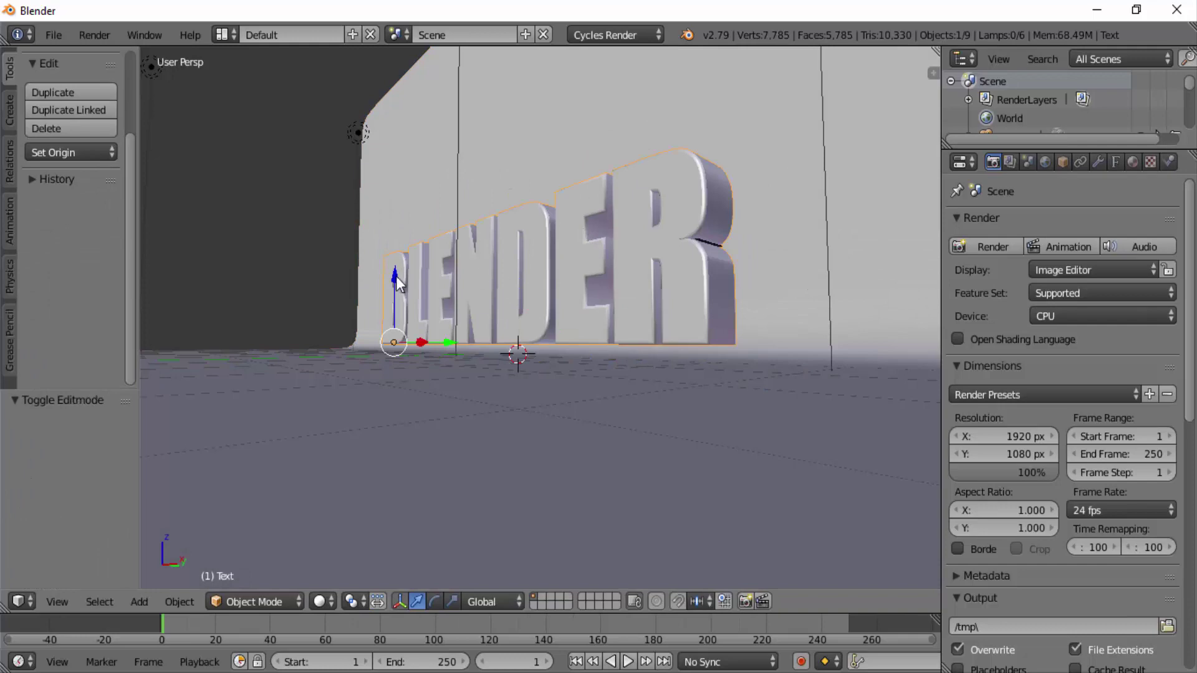
left_click_drag(395, 281, 394, 287)
middle_click_drag(578, 409, 530, 417)
right_click(526, 391)
right_click(525, 324)
right_click(530, 374)
middle_click_drag(530, 375, 619, 452)
right_click(615, 346)
right_click(686, 459)
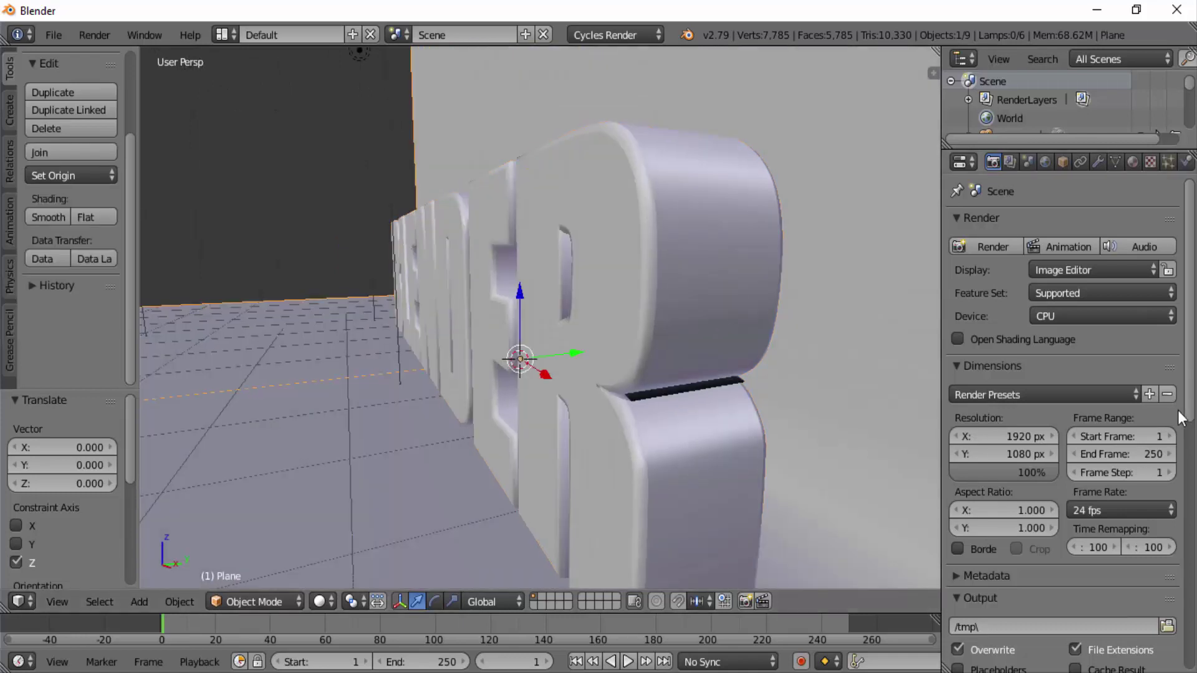
left_click_drag(941, 336, 884, 332)
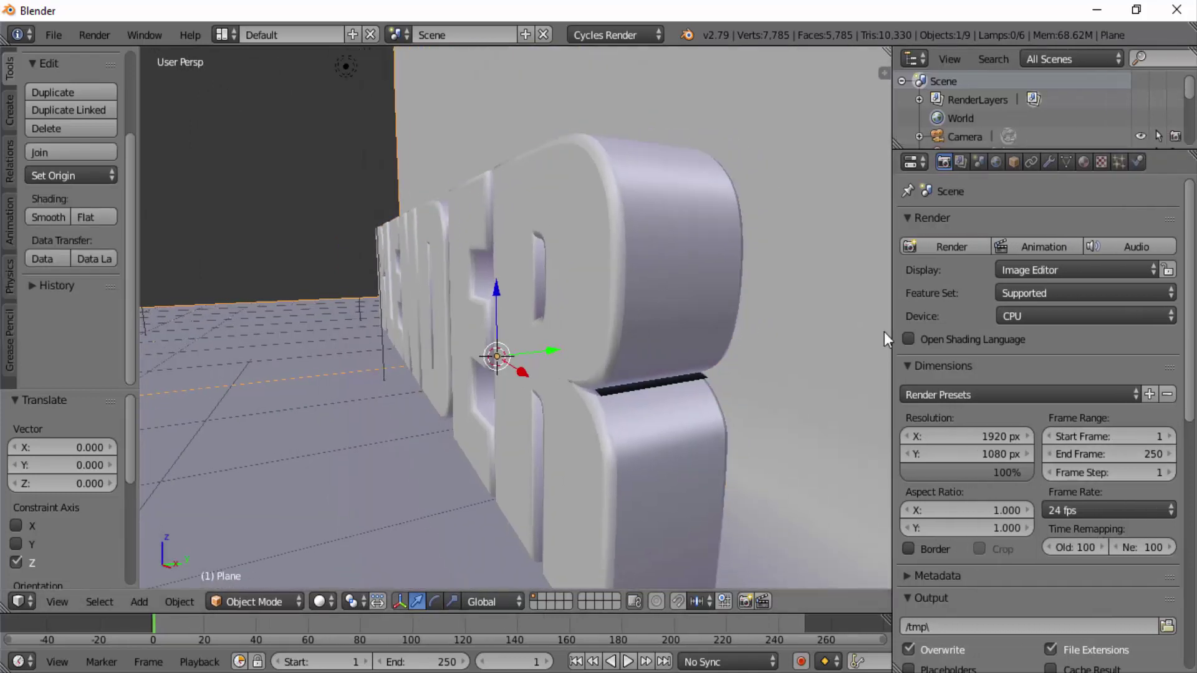
right_click(633, 295)
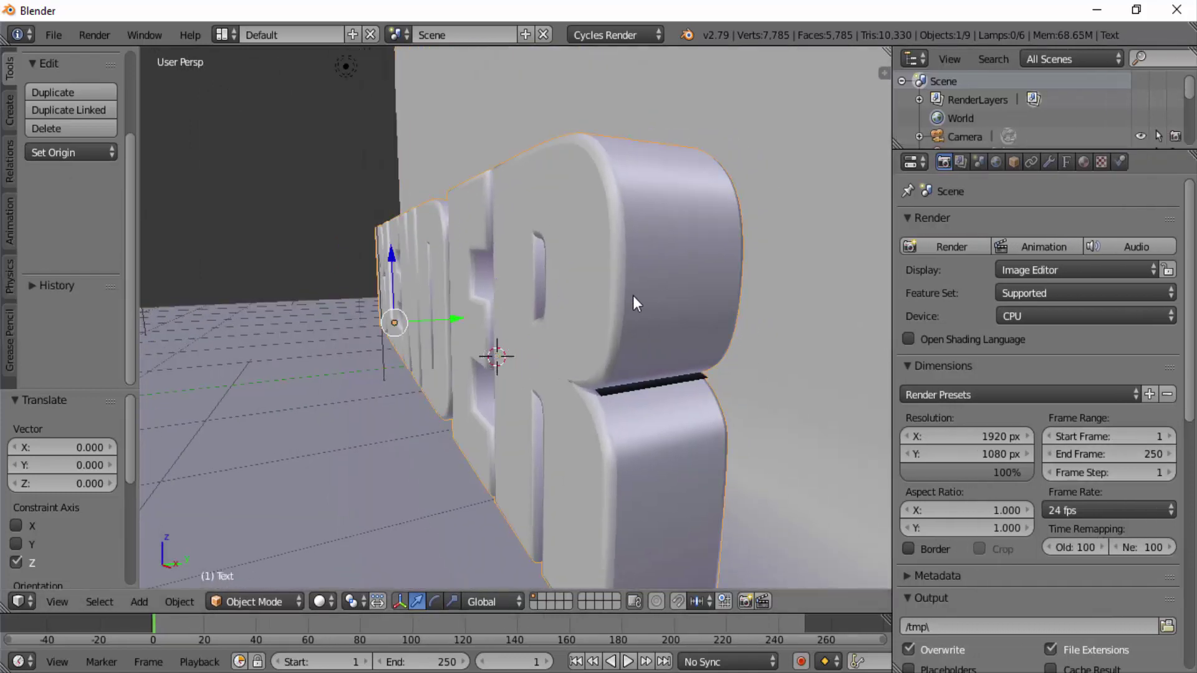
Step: Lower the text's bevel depth from 0.010 to 0.005 in the font geometry settings
left_click(1066, 162)
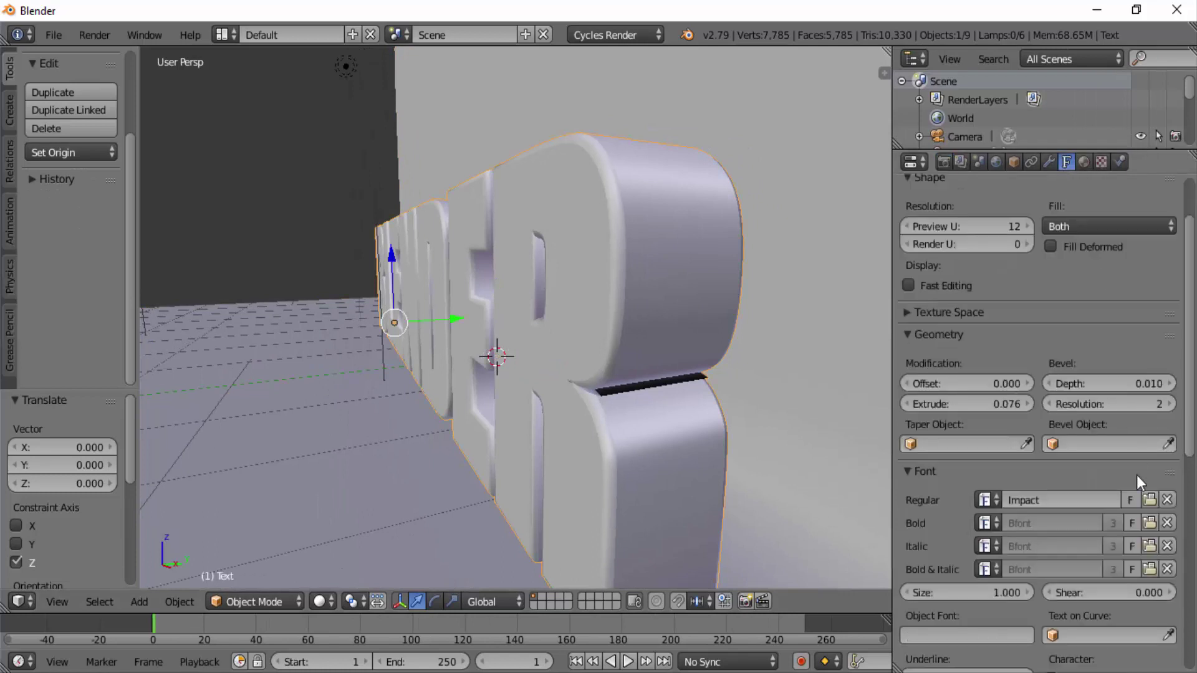
left_click(1050, 387)
left_click(1050, 384)
left_click(1051, 384)
left_click(1050, 382)
left_click(1050, 382)
middle_click_drag(563, 367, 717, 418)
scroll(628, 368, "down", 3)
scroll(719, 387, "up", 2)
scroll(731, 404, "up", 1)
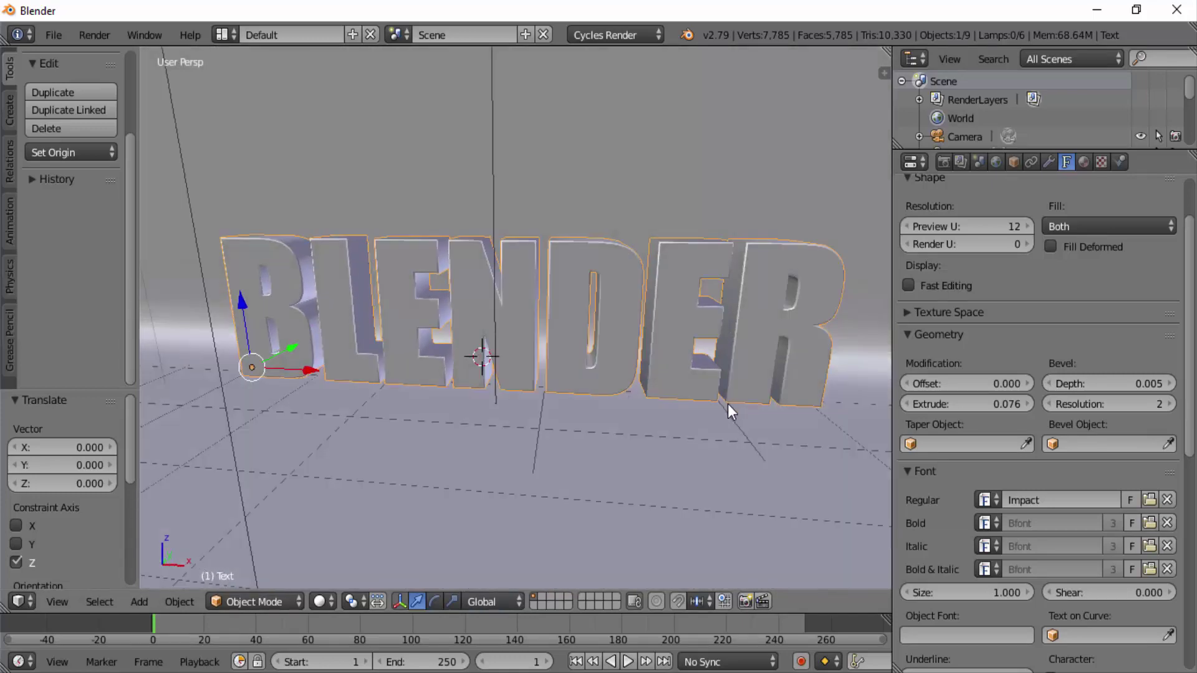
Step: Switch to camera view and re-enter the Render sample count in the Sampling panel
key("KP_0")
scroll(721, 403, "up", 2)
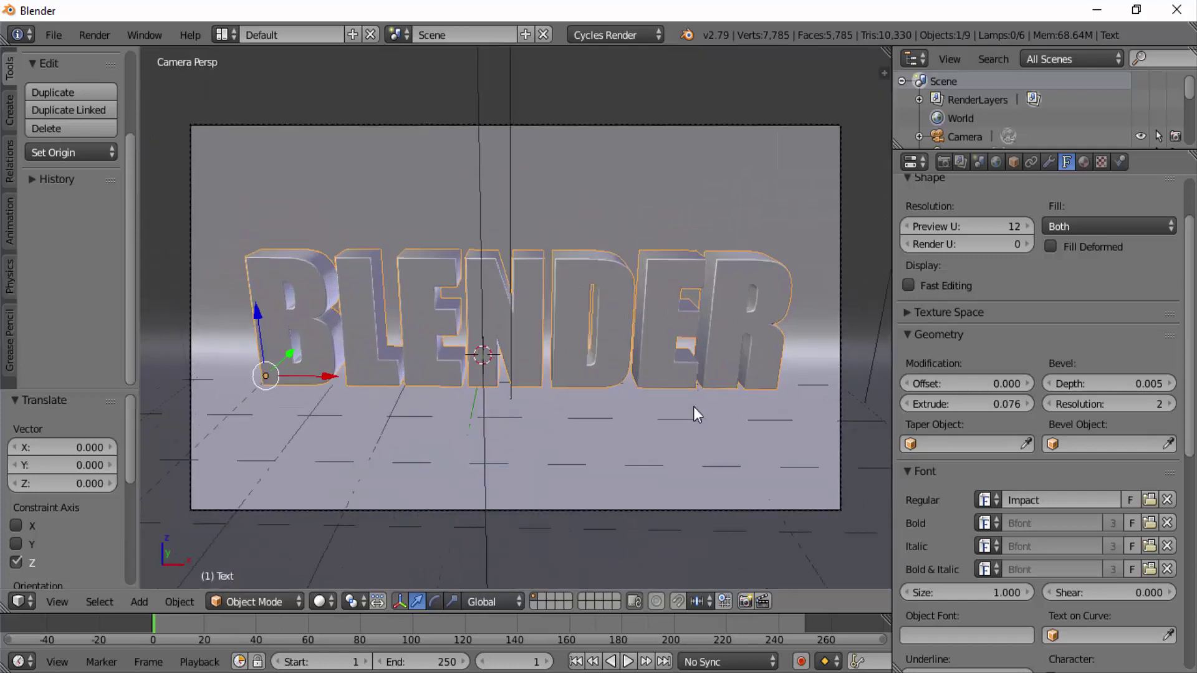
left_click(943, 165)
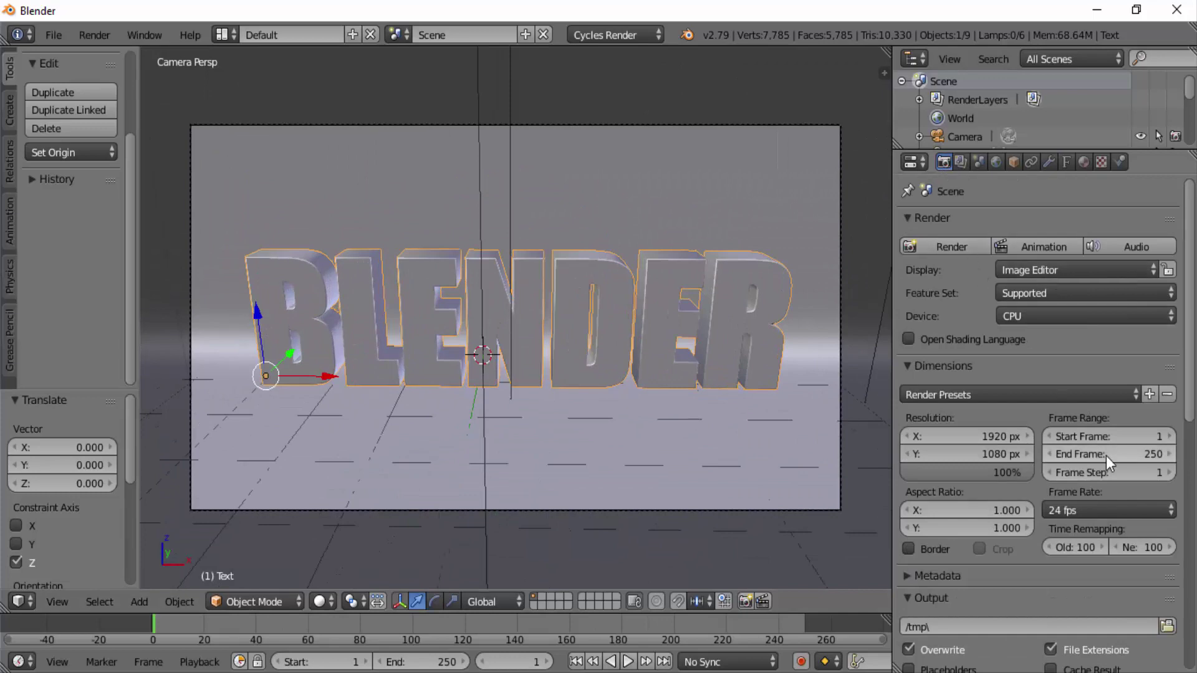
scroll(1149, 503, "down", 15)
left_click(1114, 374)
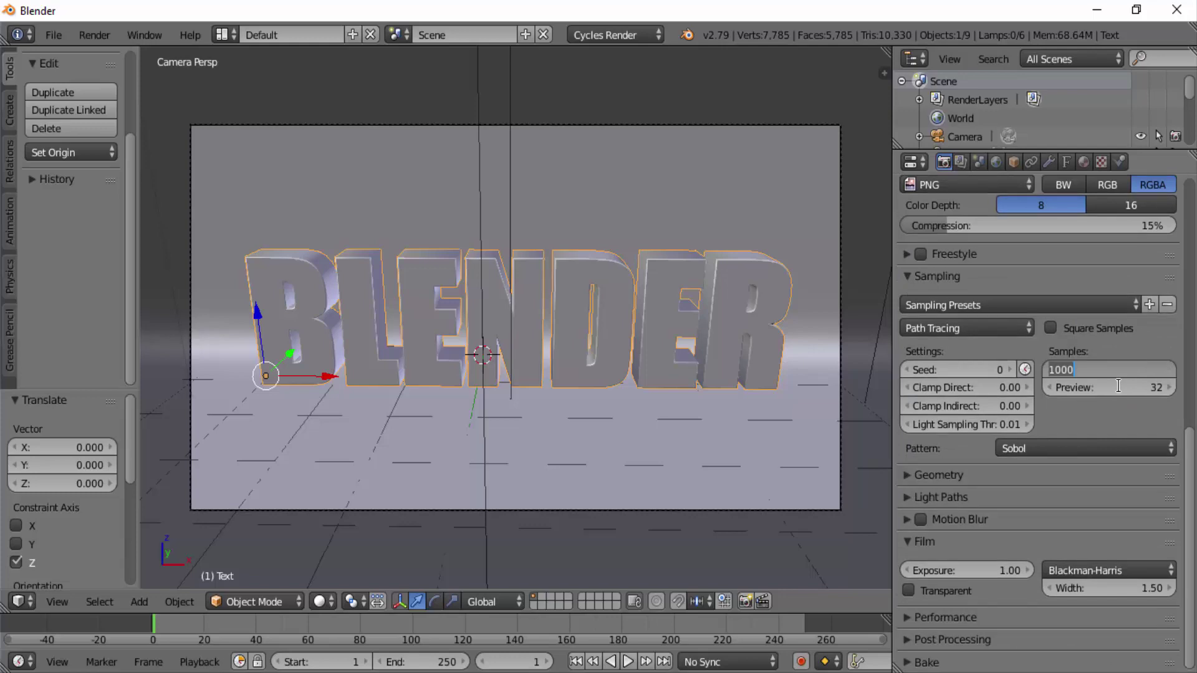
key("Return")
scroll(1076, 455, "up", 15)
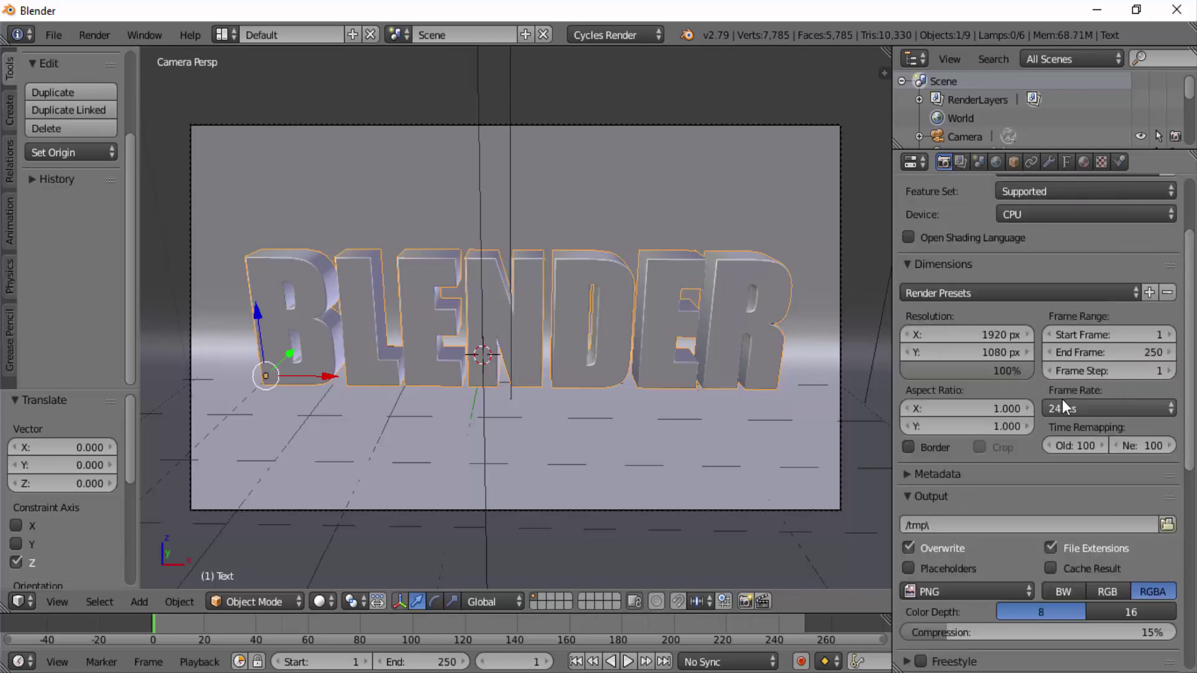
scroll(962, 237, "up", 4)
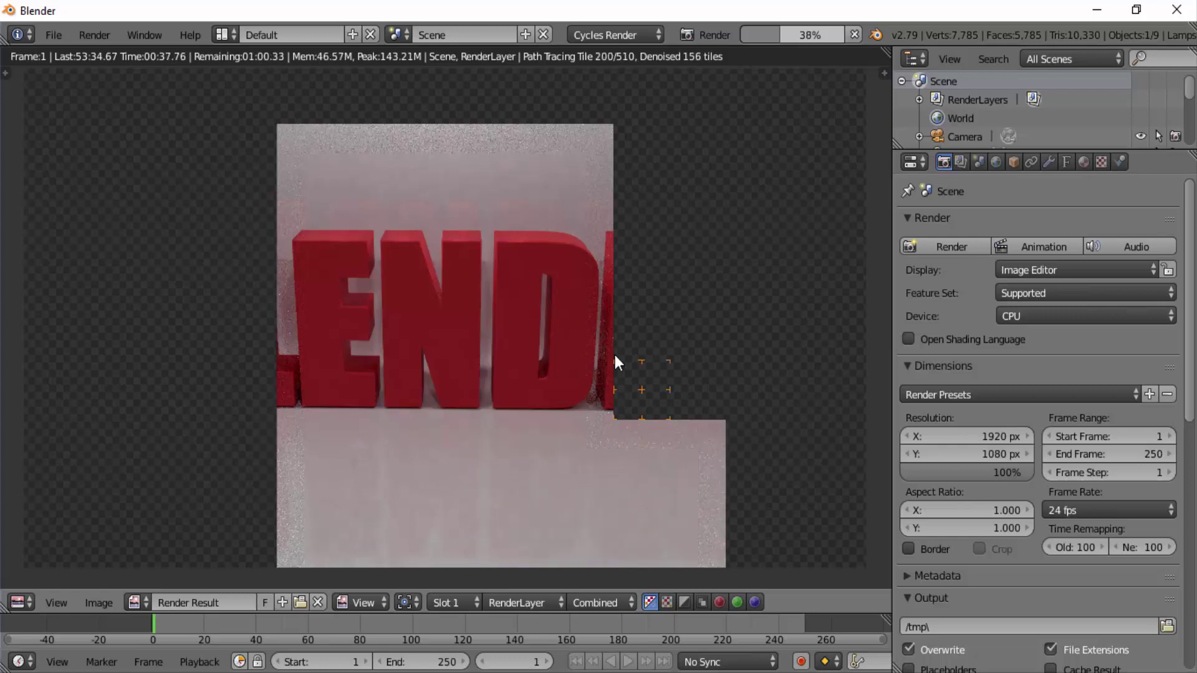
scroll(579, 359, "down", 1)
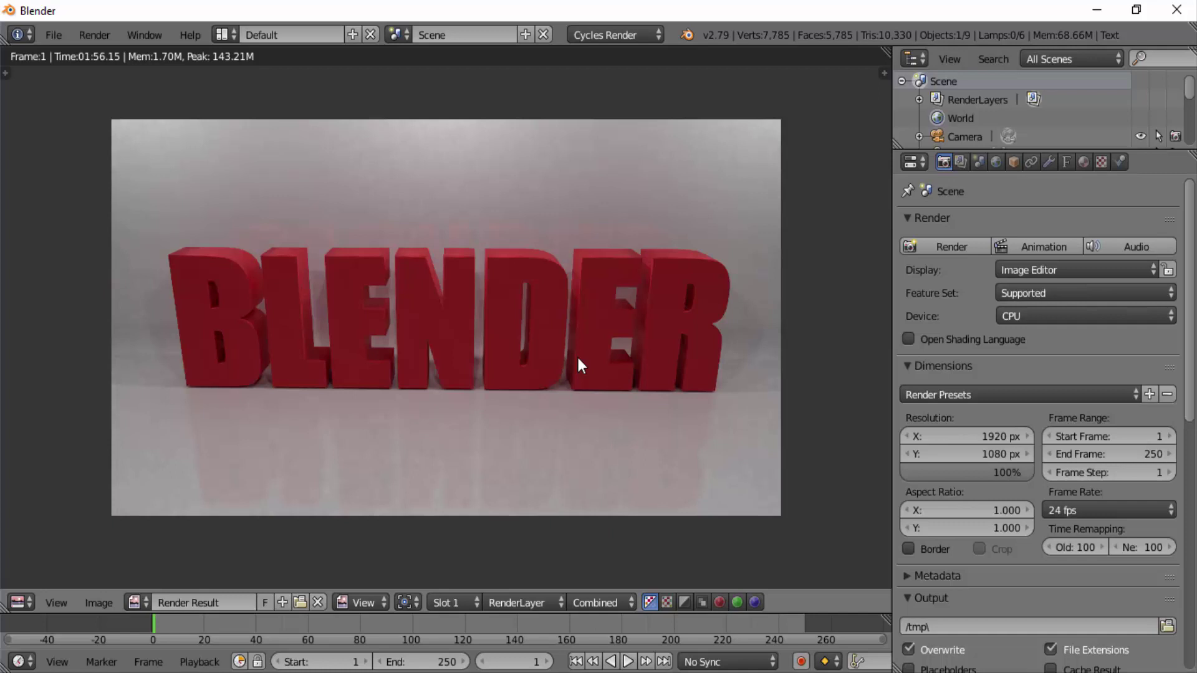
Step: Close the render result and set the Render samples to 300
key("Escape")
scroll(1009, 402, "down", 10)
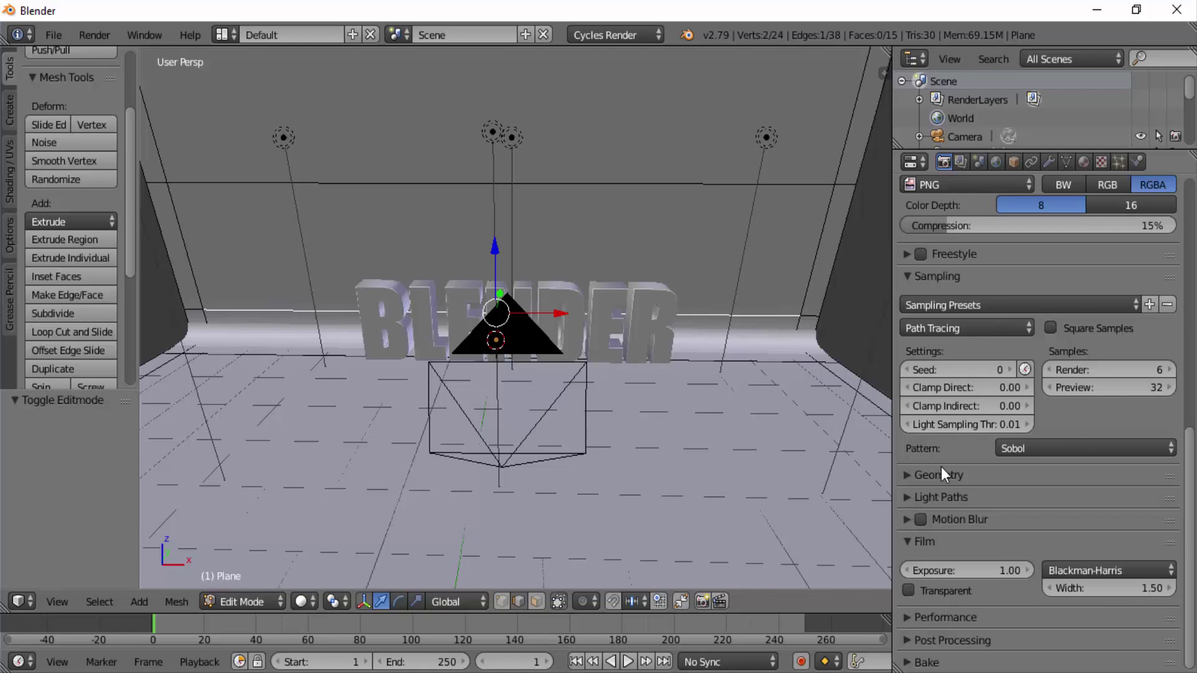
scroll(943, 466, "up", 3)
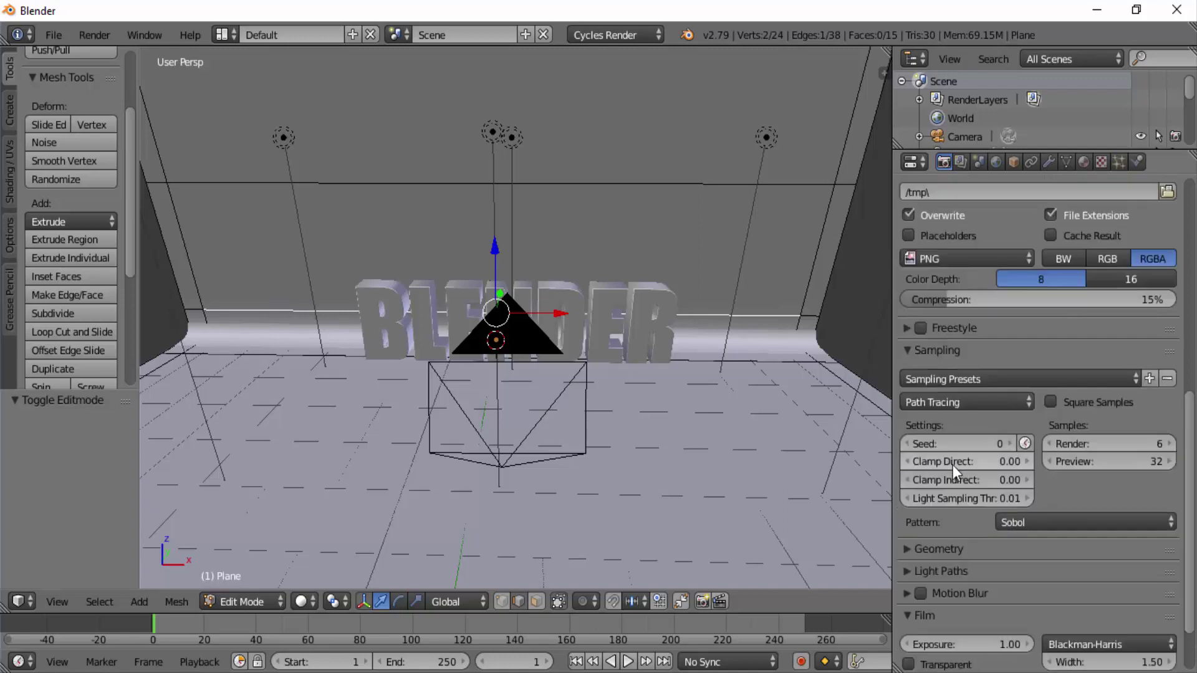
left_click(1138, 447)
type("300")
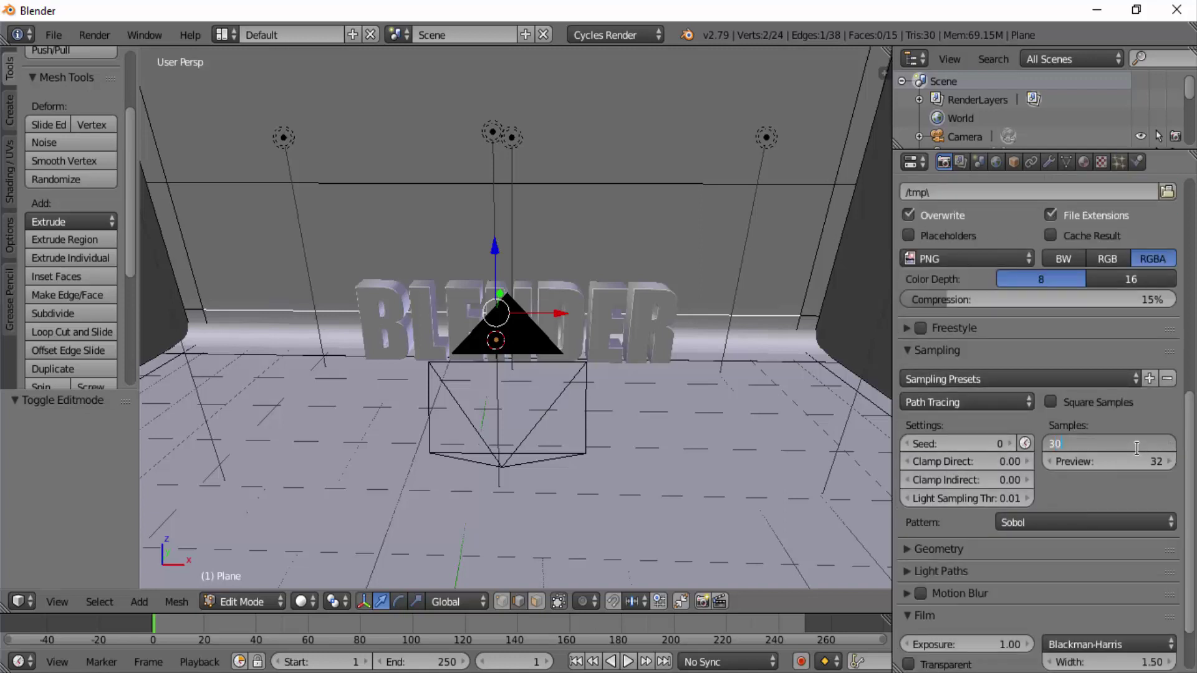
key("Return")
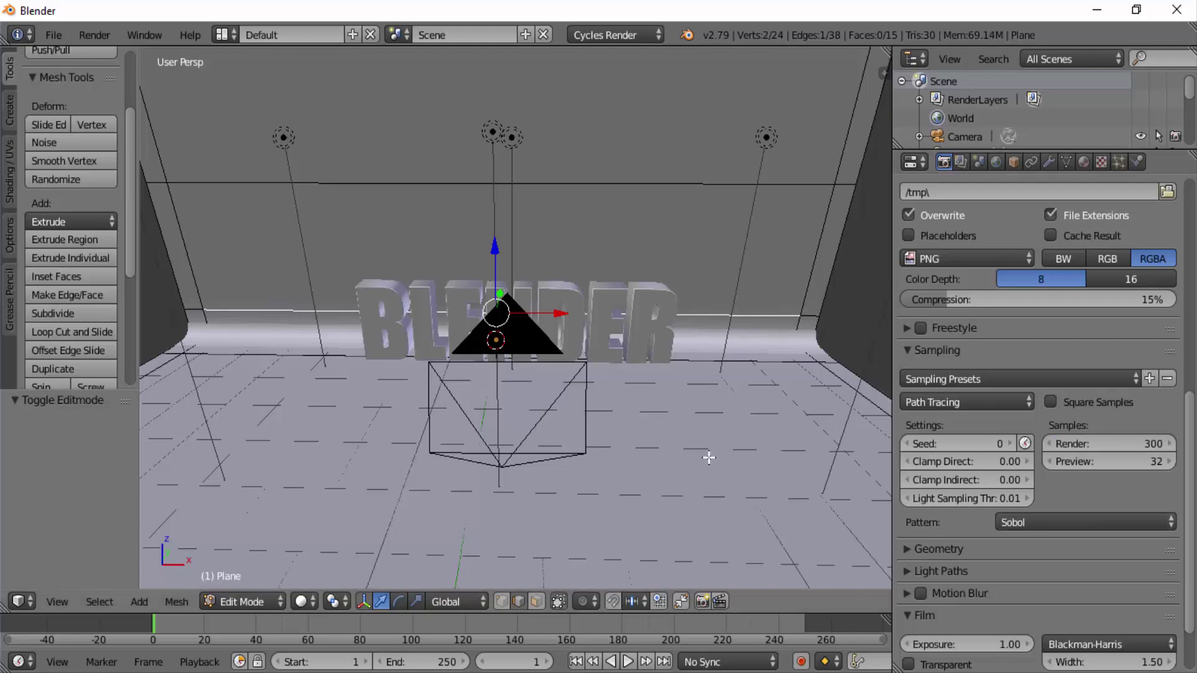
Step: Change the Cycles render device from CPU to GPU Compute
scroll(1031, 339, "up", 2)
scroll(1030, 336, "up", 12)
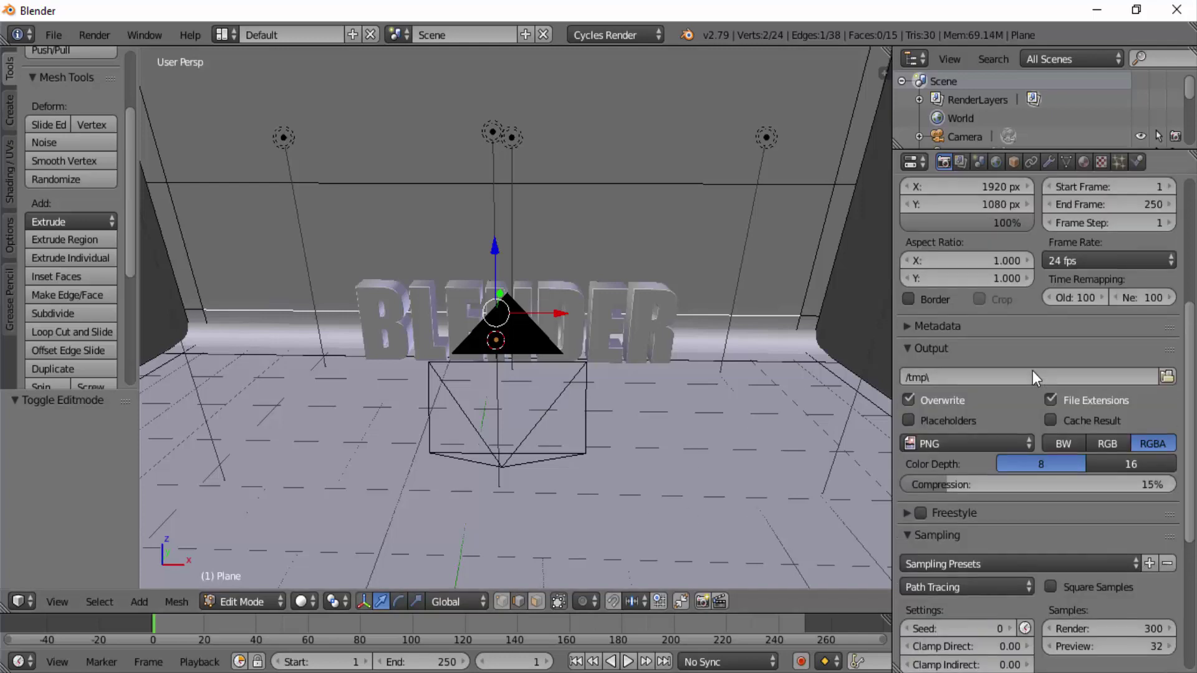
scroll(1135, 334, "up", 4)
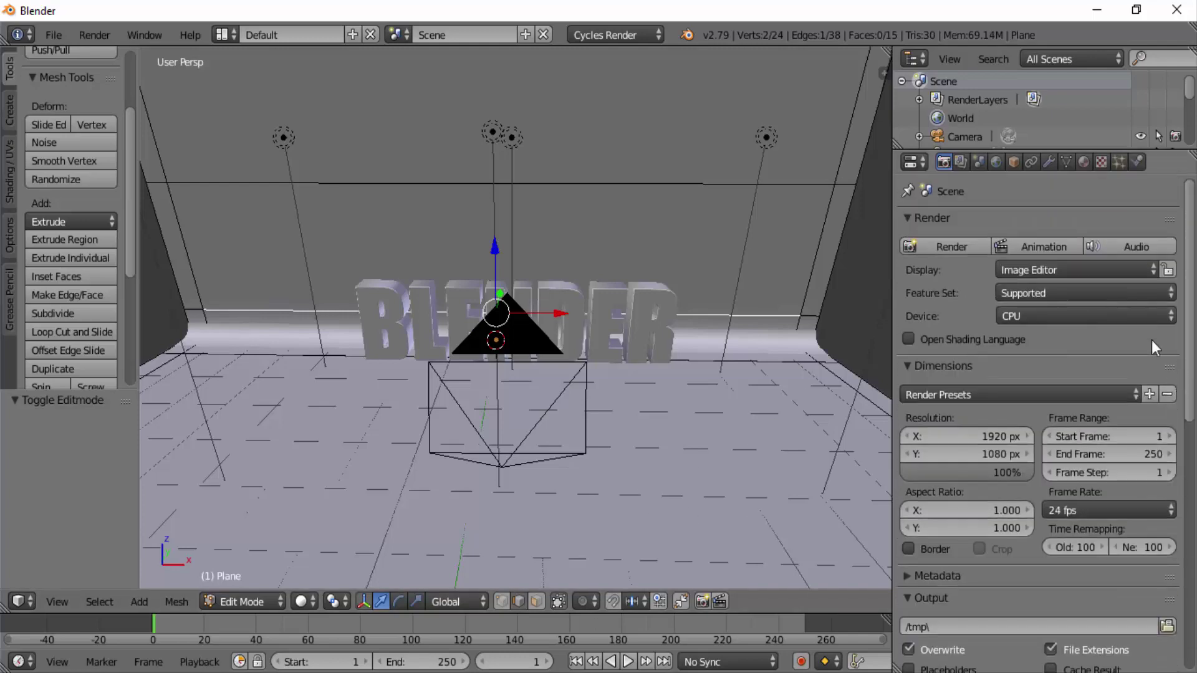
left_click(1122, 316)
left_click(1031, 294)
left_click(1036, 315)
left_click(1031, 276)
scroll(1030, 430, "down", 15)
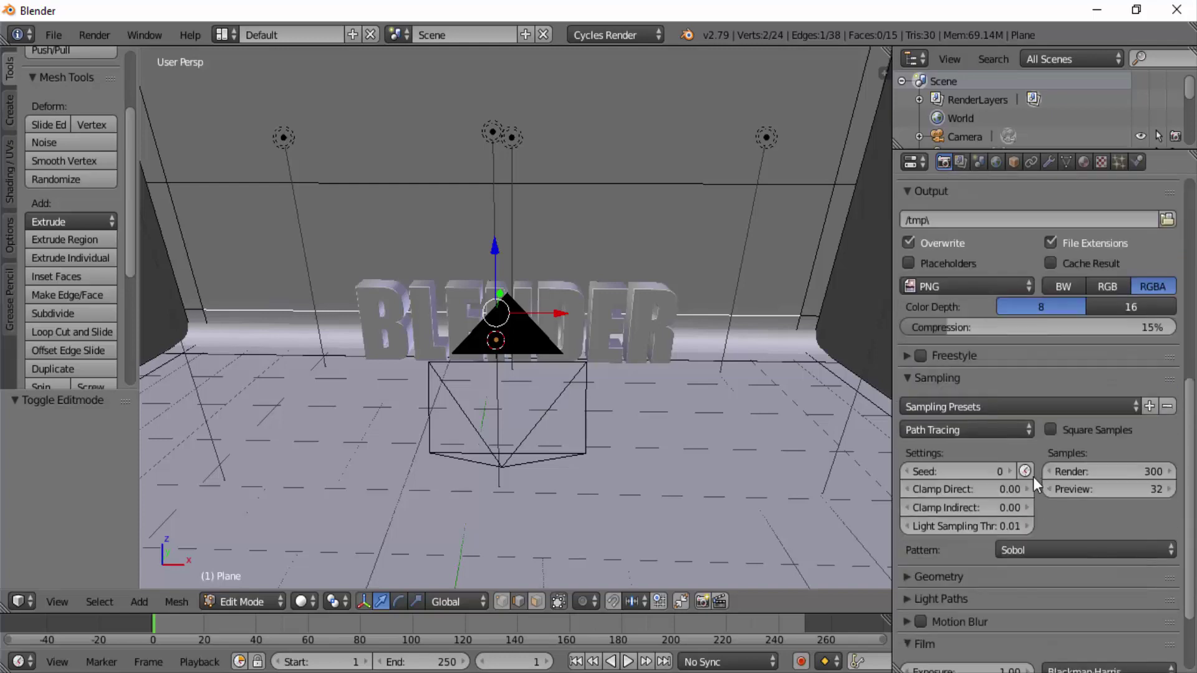
scroll(1091, 492, "up", 12)
scroll(1092, 491, "up", 3)
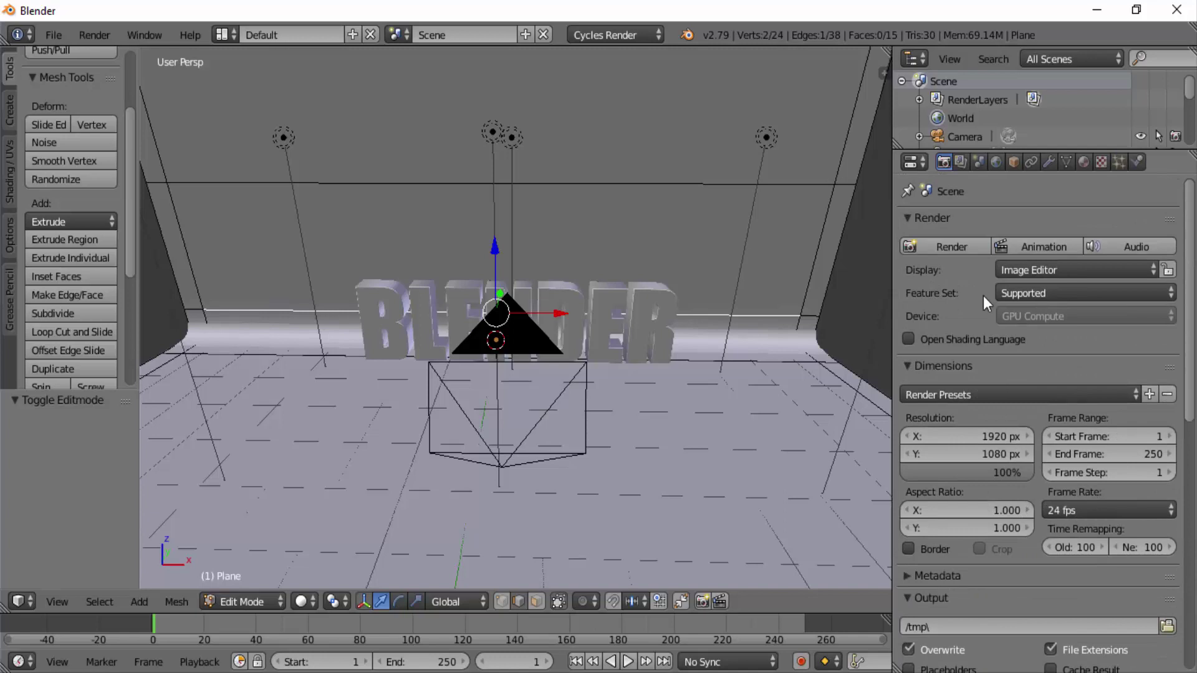
Step: Render the scene and save the result as '3D Text HQ1.png'
left_click(949, 248)
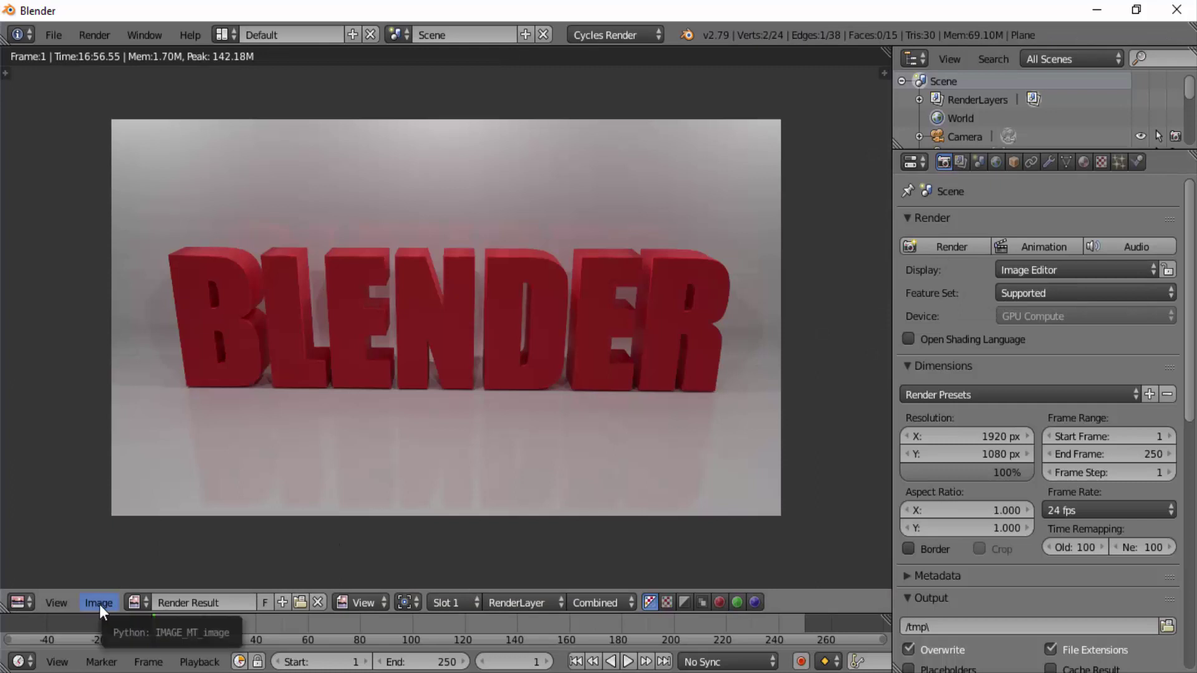
left_click(100, 603)
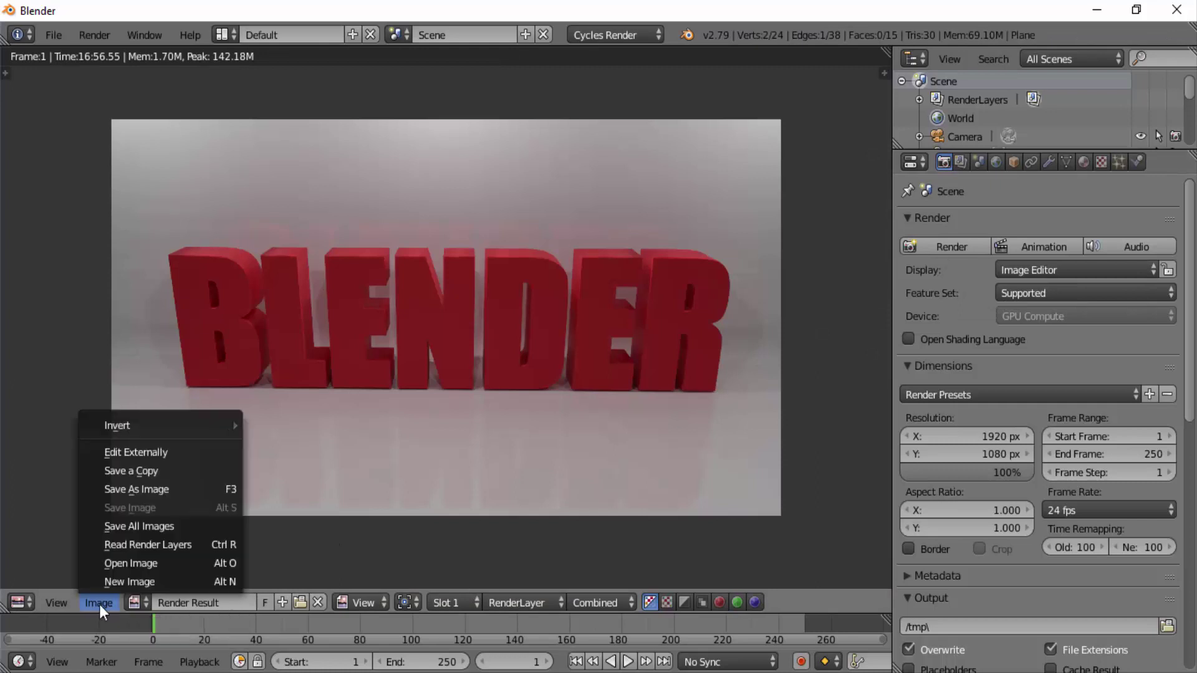
left_click(170, 492)
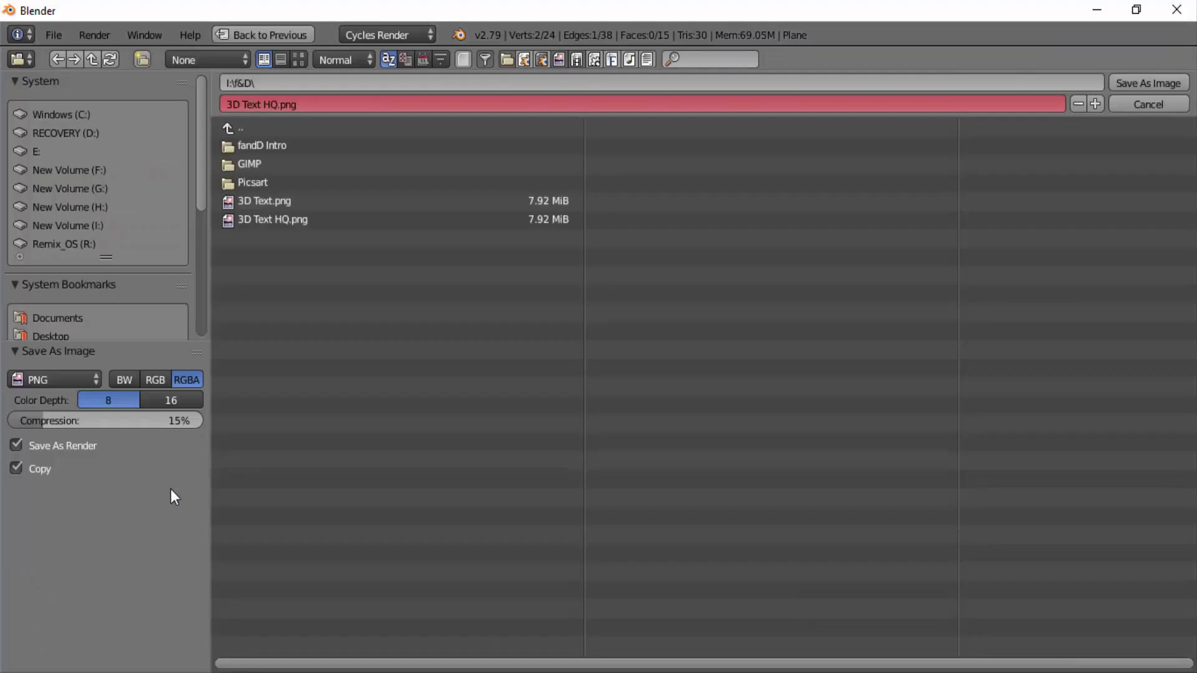
left_click(278, 104)
left_click(278, 104)
type("1")
key("Return")
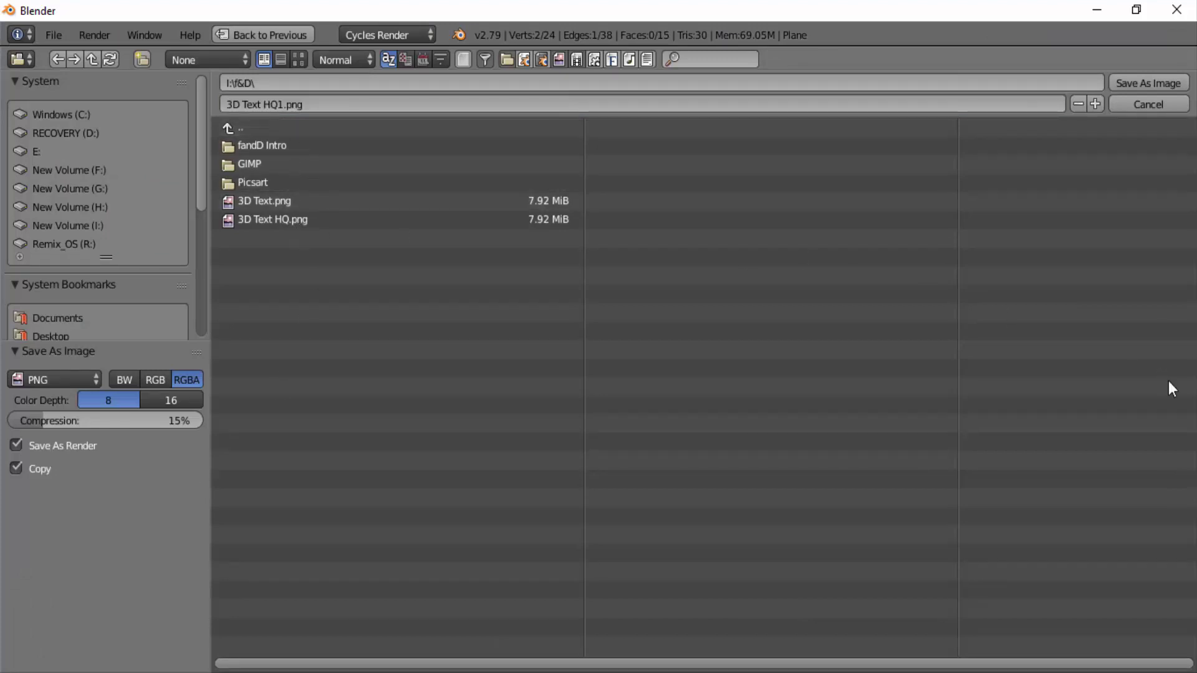
left_click(1145, 84)
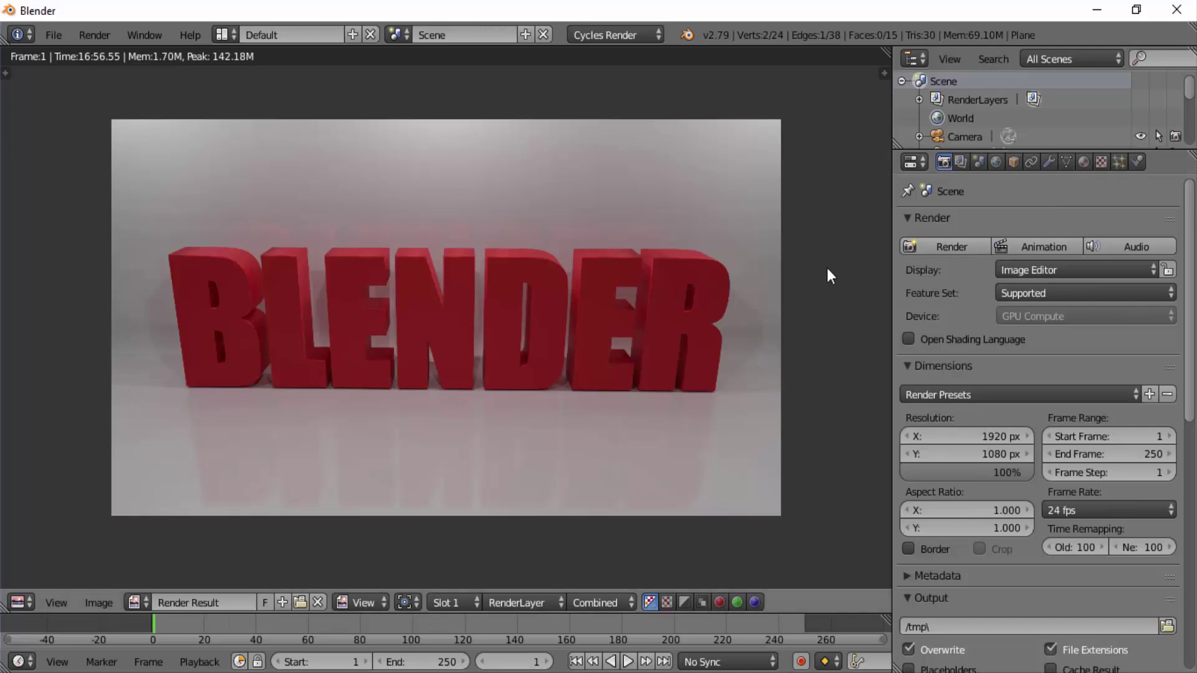